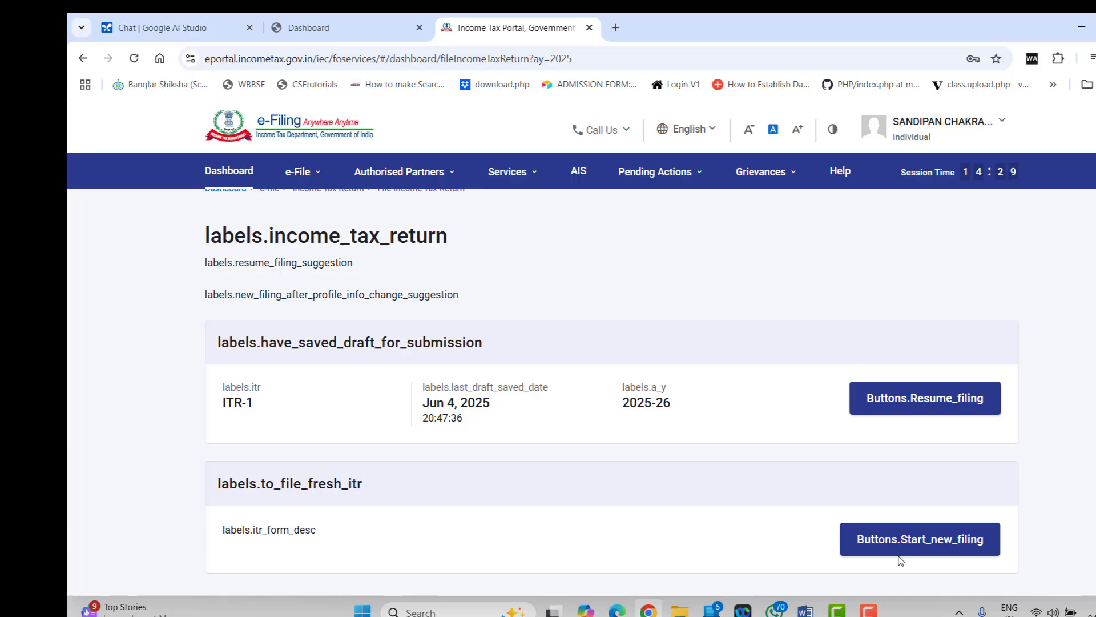
Start a new return as an Individual using the ITR-1 form
left_click(904, 531)
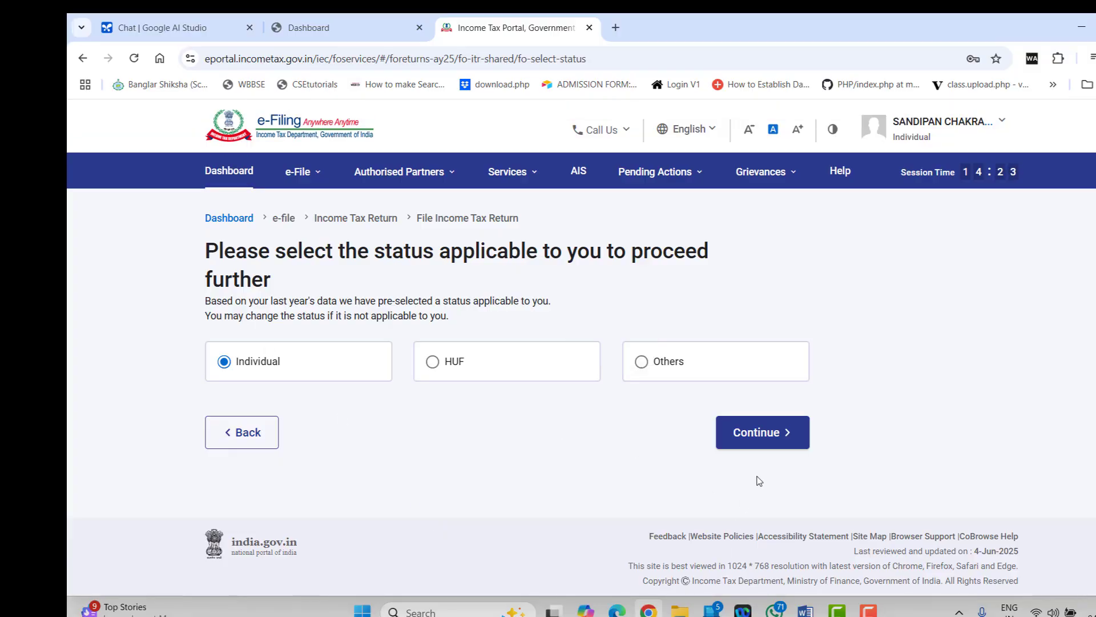
left_click(747, 437)
left_click(301, 361)
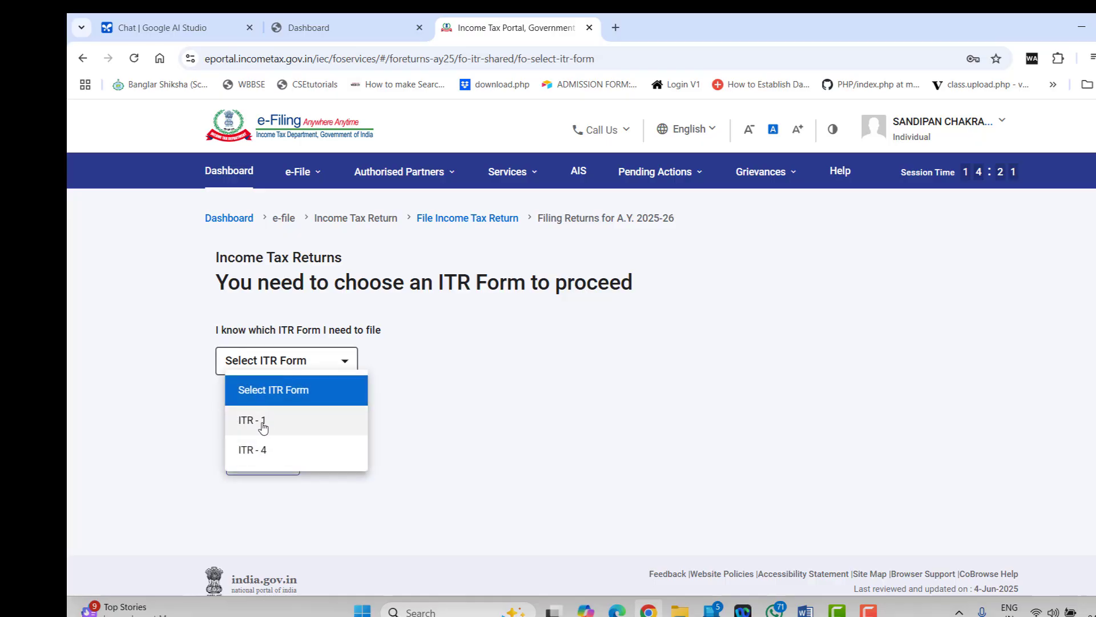
left_click(263, 425)
left_click(265, 497)
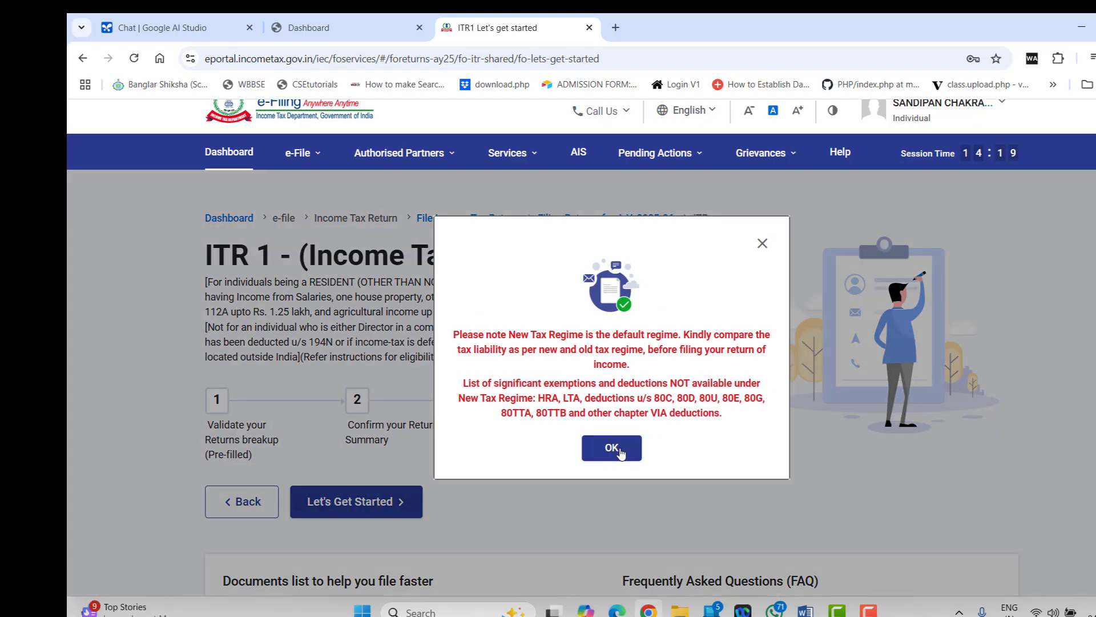
Dismiss the new-regime notice and select 'Taxable income is more than basic exemption limit' as the filing reason
left_click(619, 455)
scroll(619, 455, "down", 3)
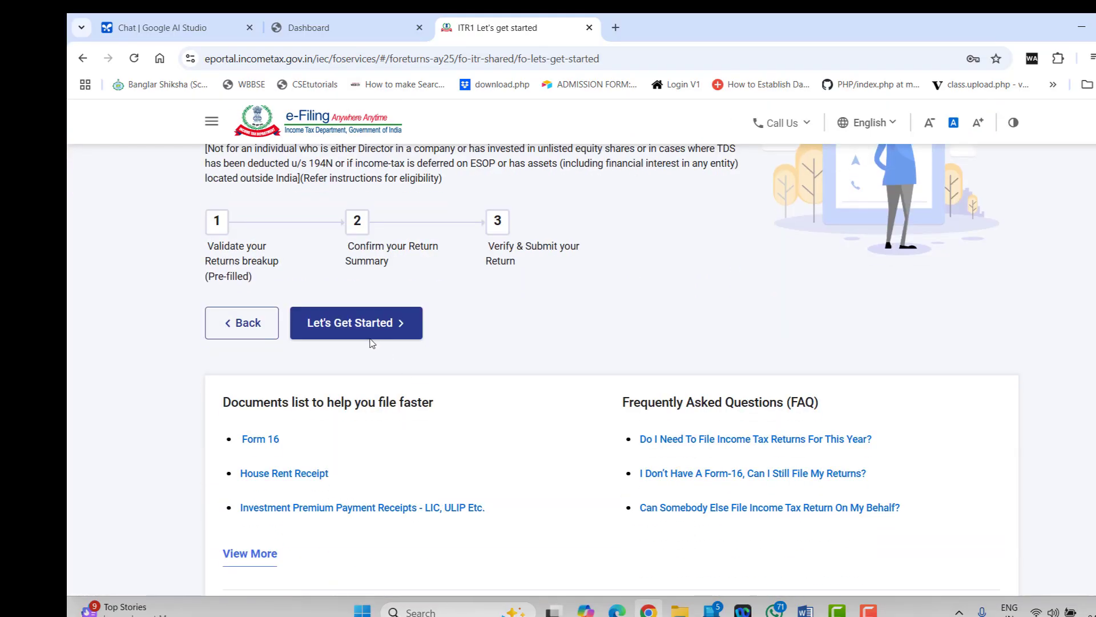
left_click(370, 336)
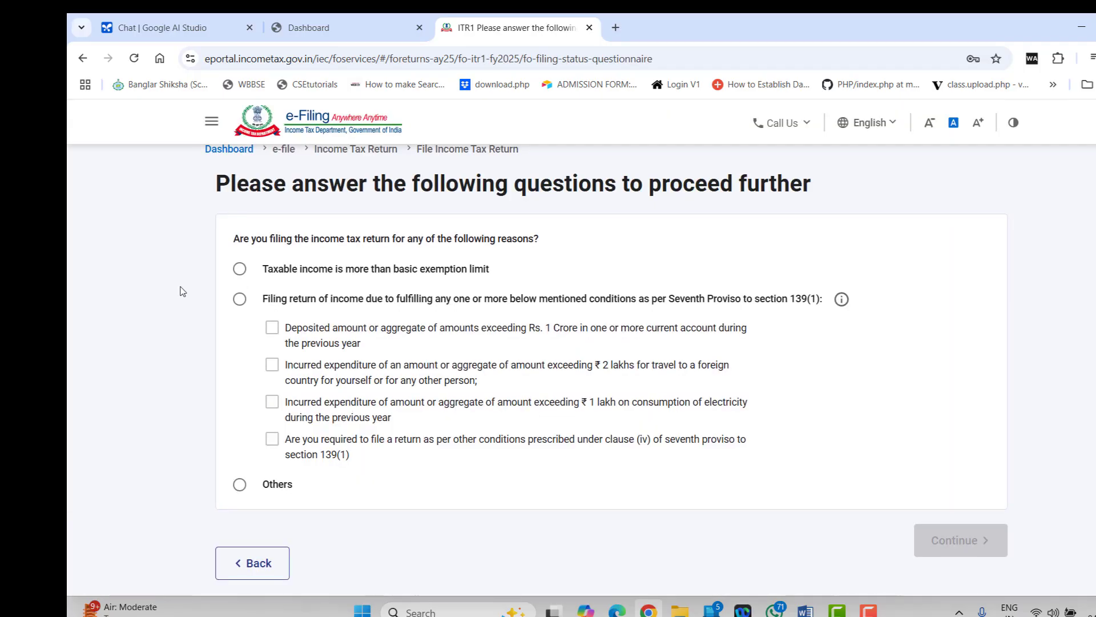
left_click(240, 269)
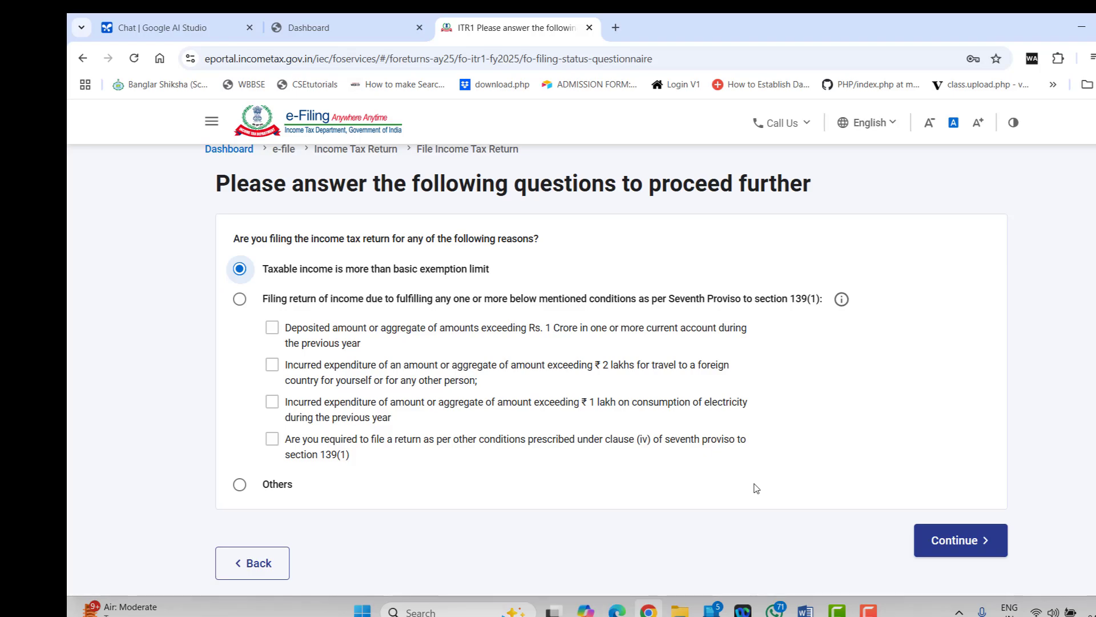
Open Personal Information and opt out of the new tax regime
left_click(961, 540)
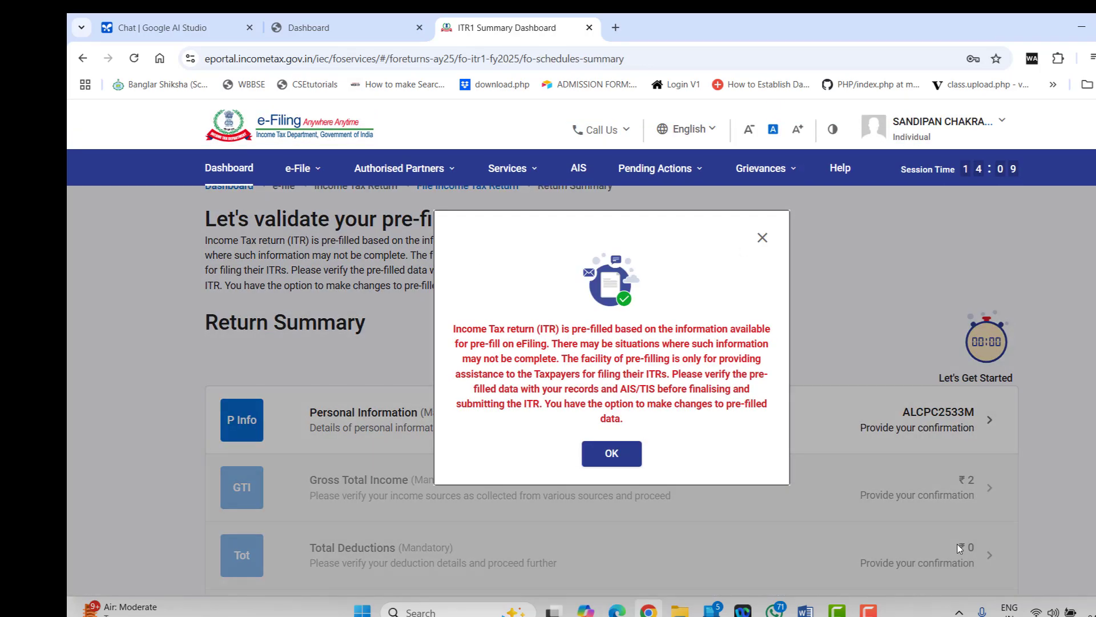
left_click(626, 457)
scroll(571, 354, "down", 2)
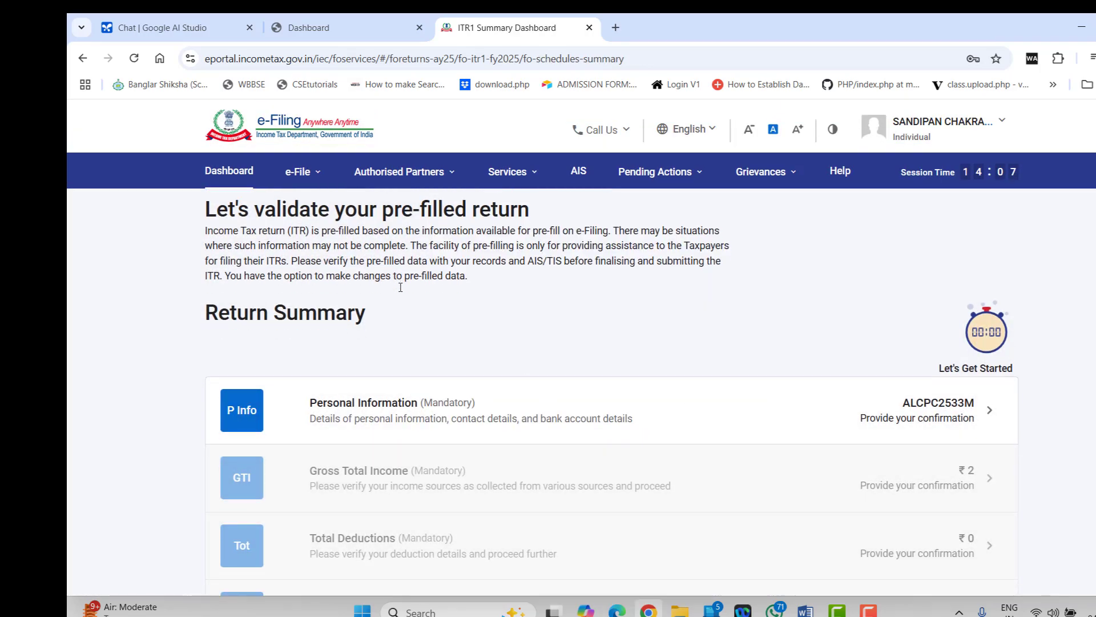
left_click(571, 363)
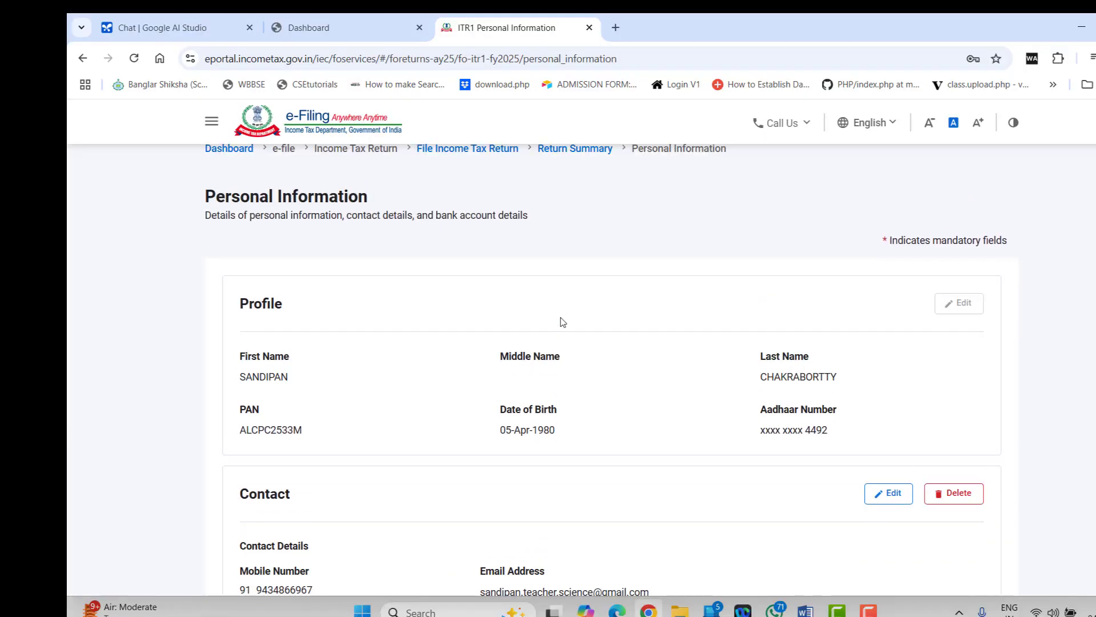
scroll(562, 322, "down", 10)
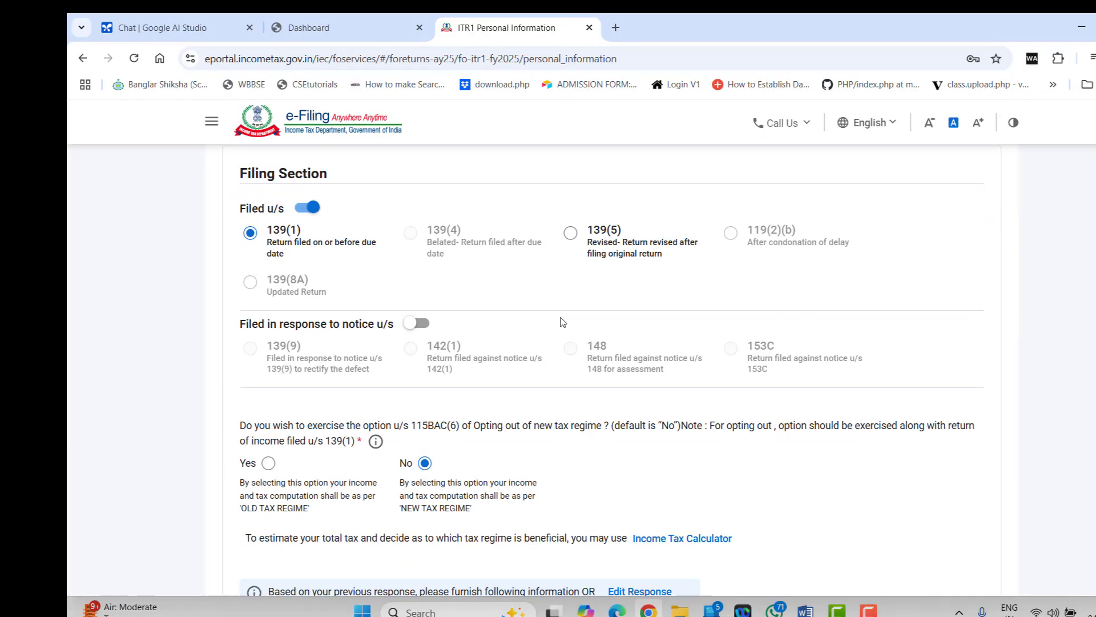
scroll(562, 321, "down", 3)
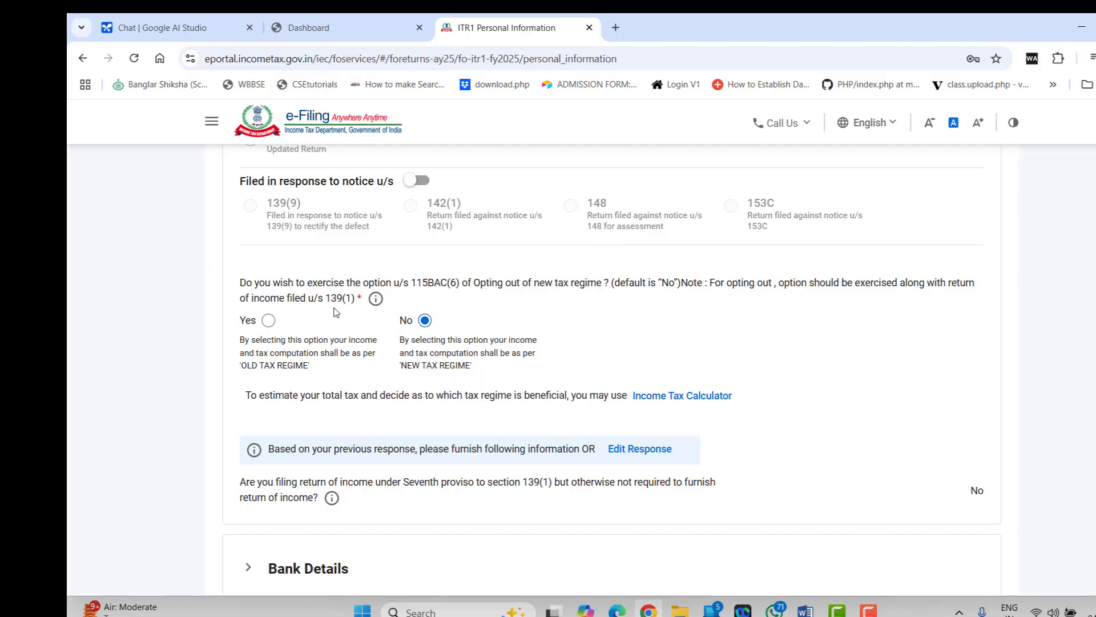
left_click(268, 321)
scroll(256, 342, "down", 4)
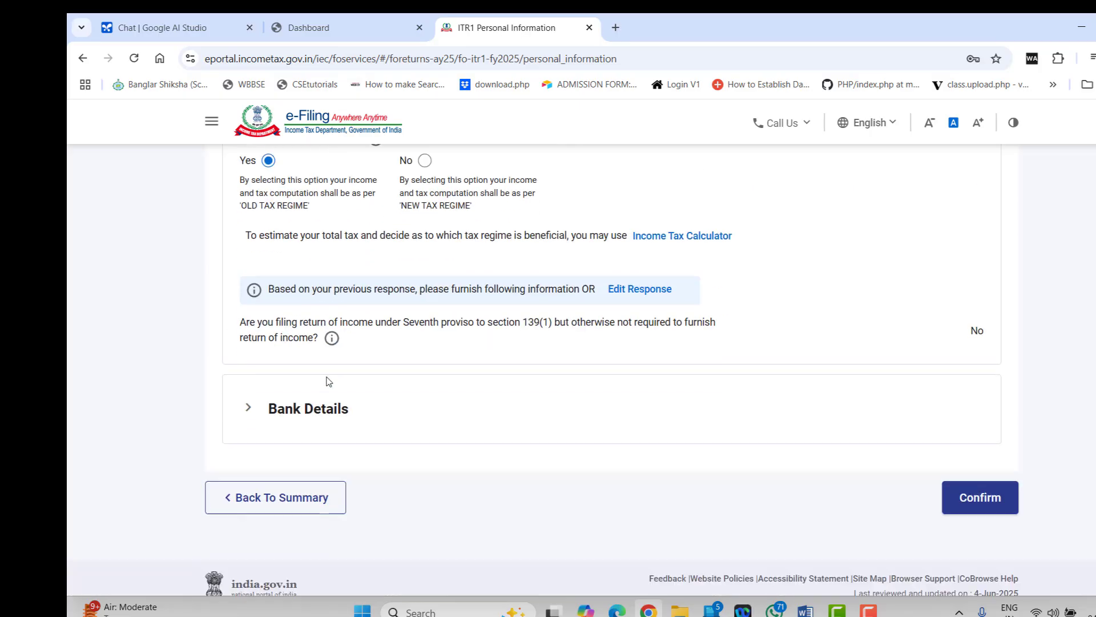
Set Nature of Employment to State Government and confirm Personal Information
left_click(249, 362)
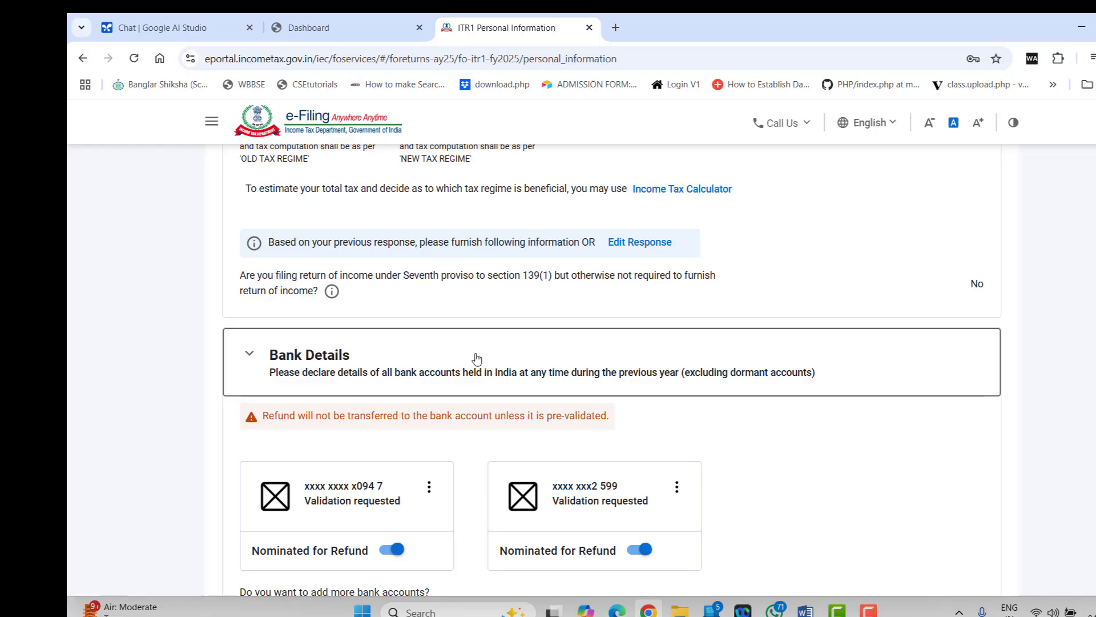
scroll(477, 359, "down", 2)
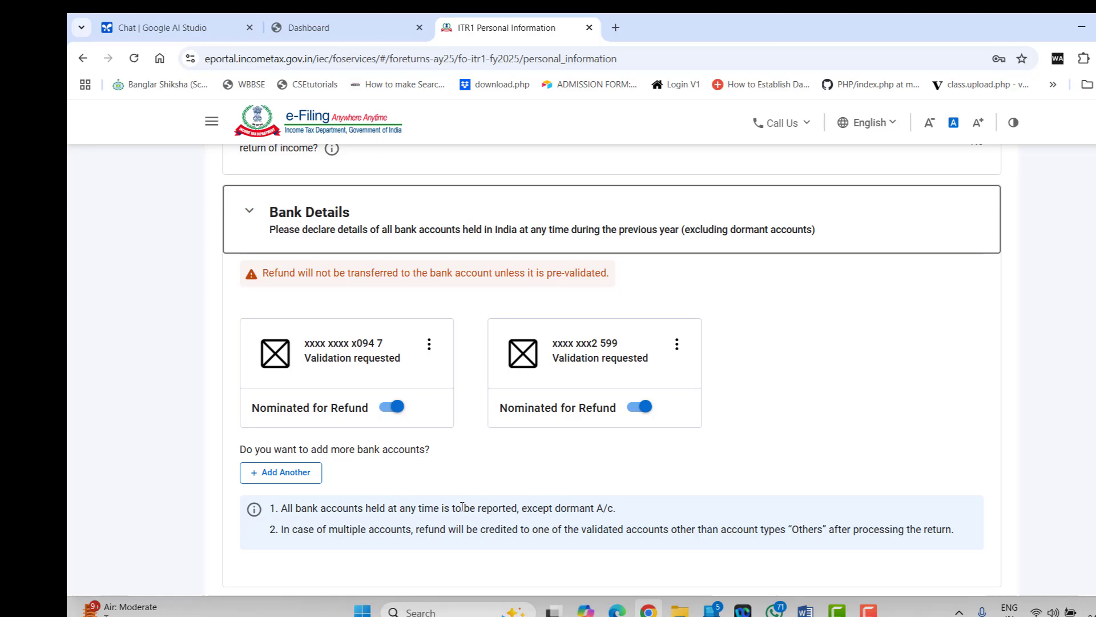
scroll(462, 507, "up", 2)
scroll(447, 492, "down", 3)
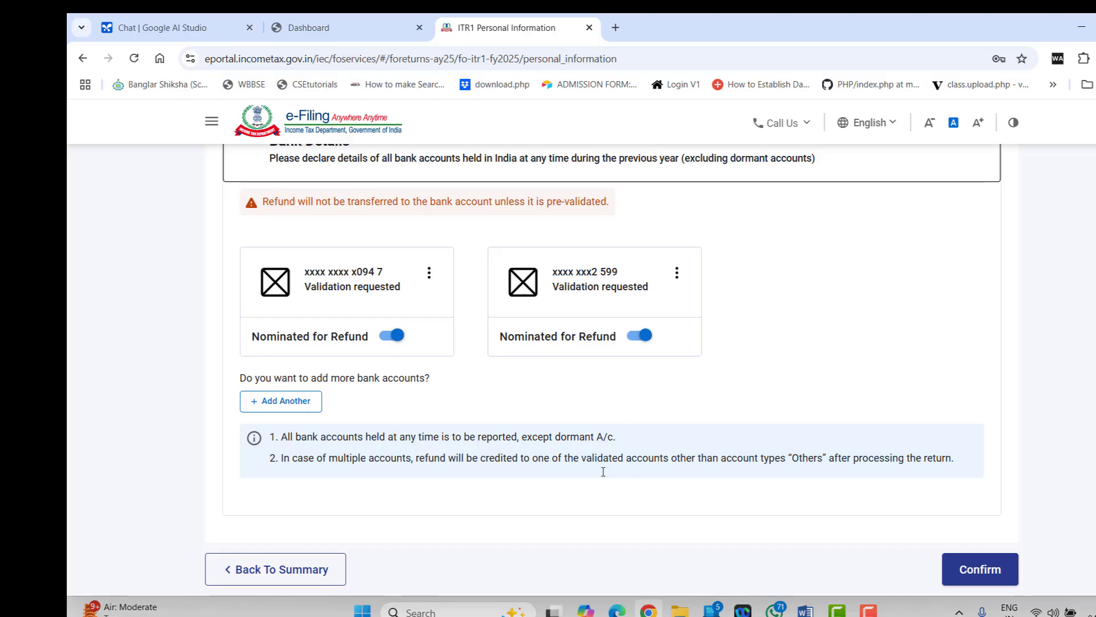
scroll(603, 472, "up", 6)
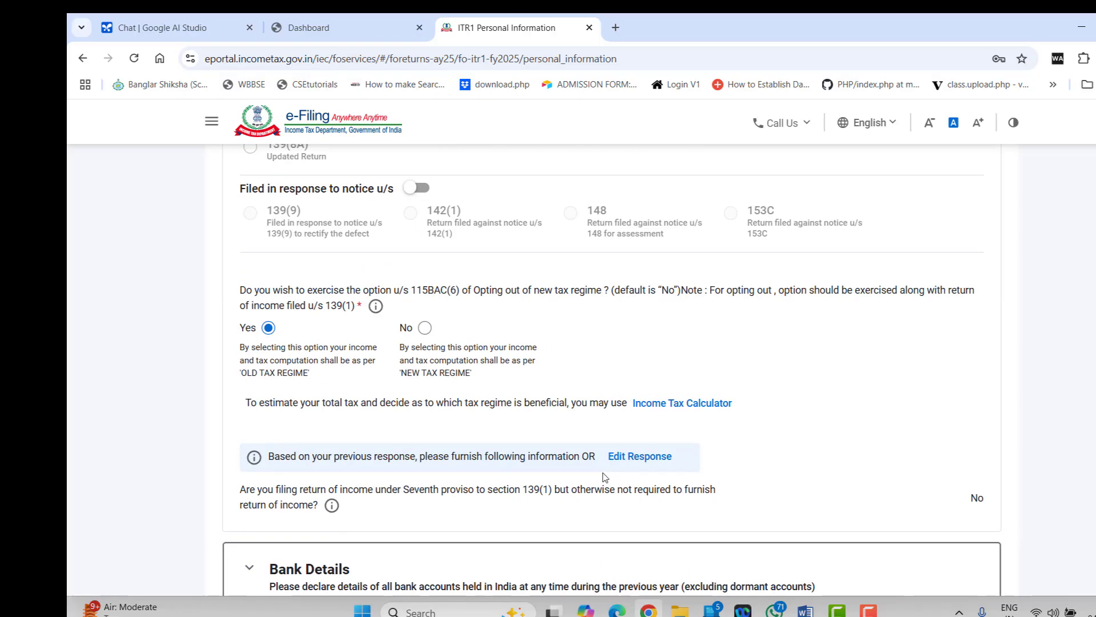
scroll(605, 477, "up", 3)
scroll(605, 477, "down", 3)
scroll(761, 484, "down", 8)
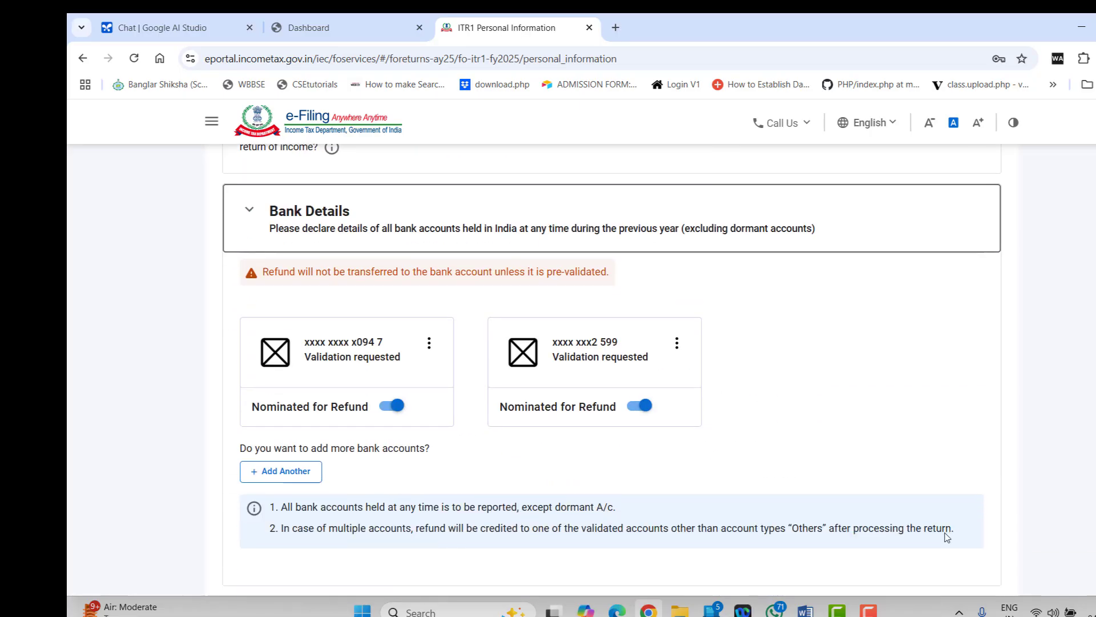
left_click(980, 451)
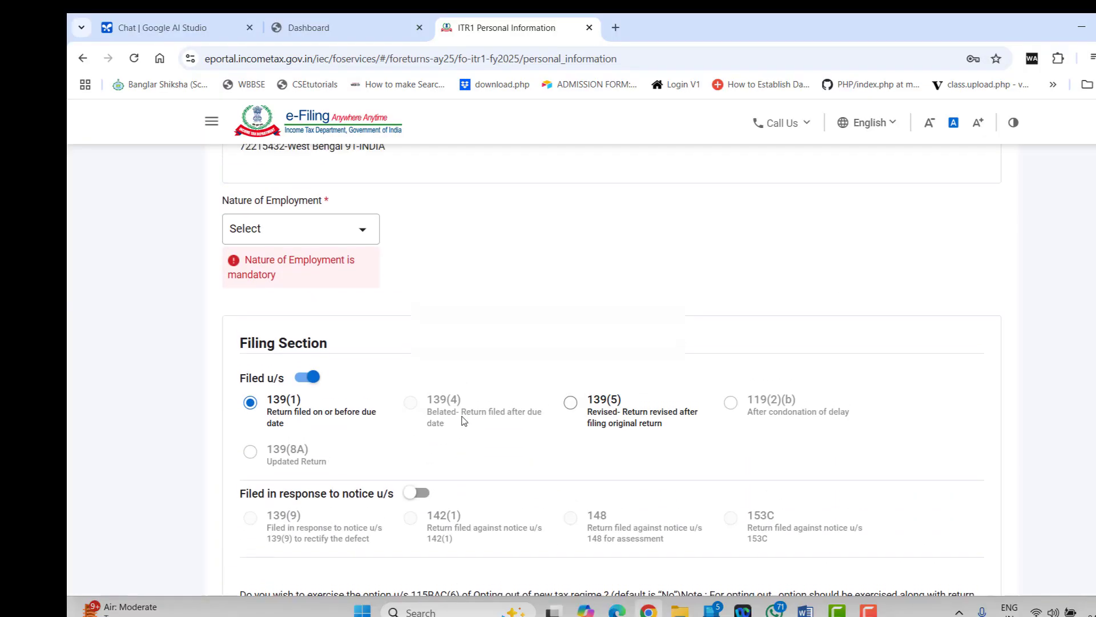
left_click(239, 436)
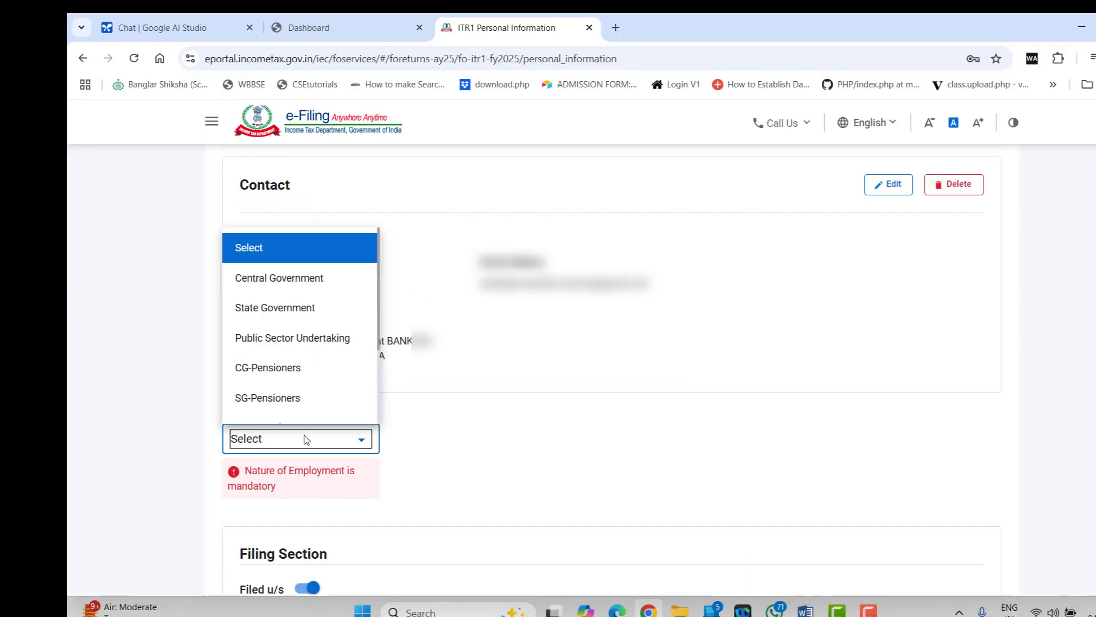
left_click(465, 475)
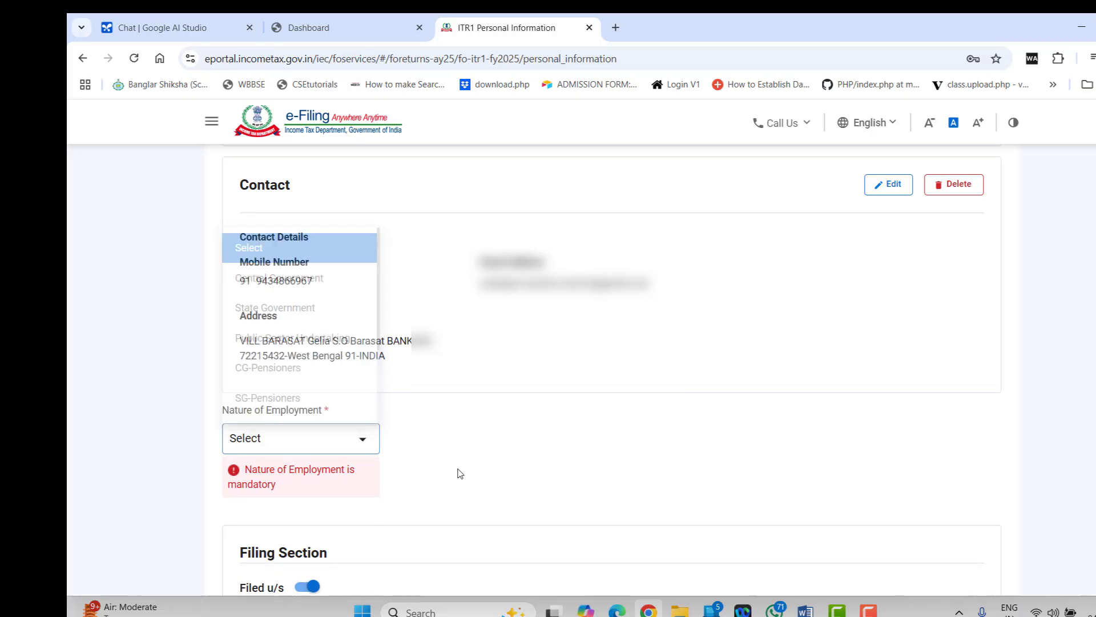
left_click(344, 451)
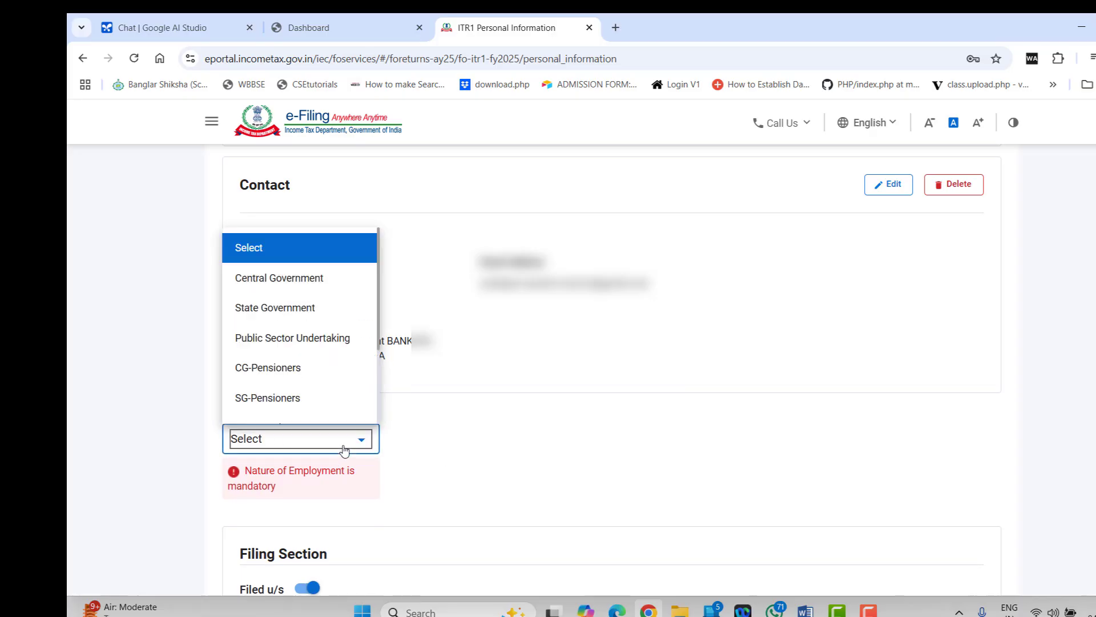
left_click(282, 307)
scroll(719, 411, "down", 15)
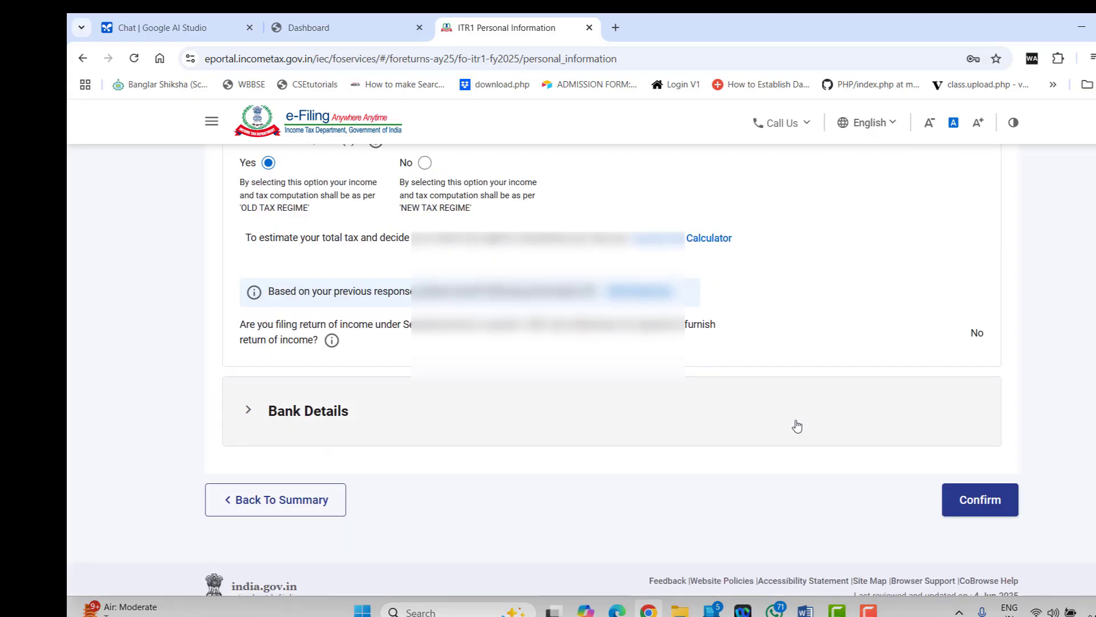
left_click(980, 501)
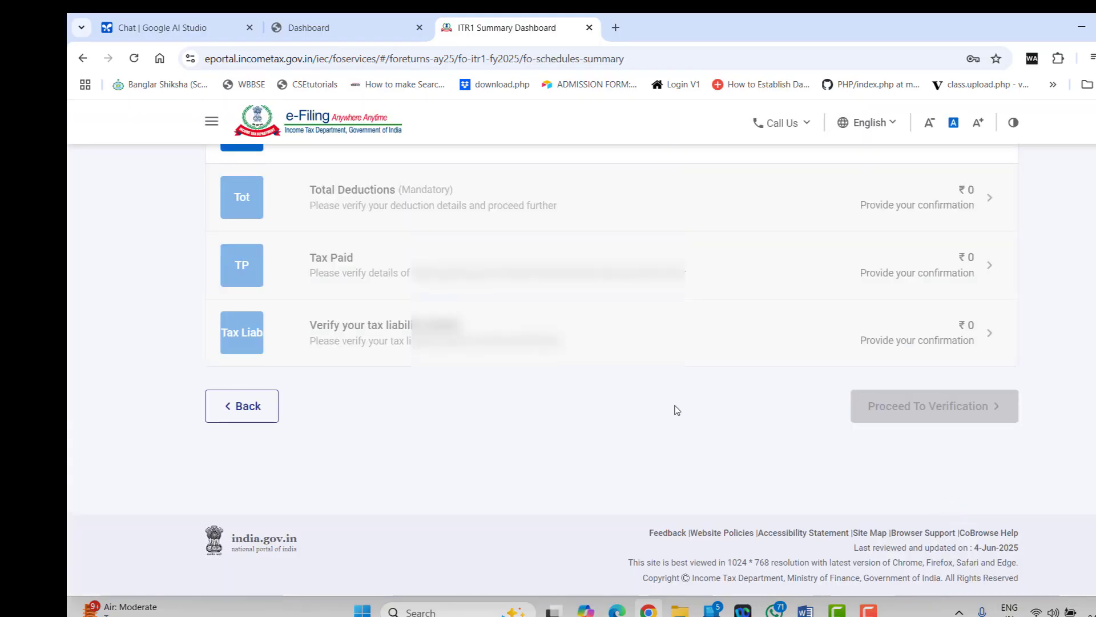
In Gross Total Income, set salary under section 17(1) to 800000
scroll(599, 400, "down", 2)
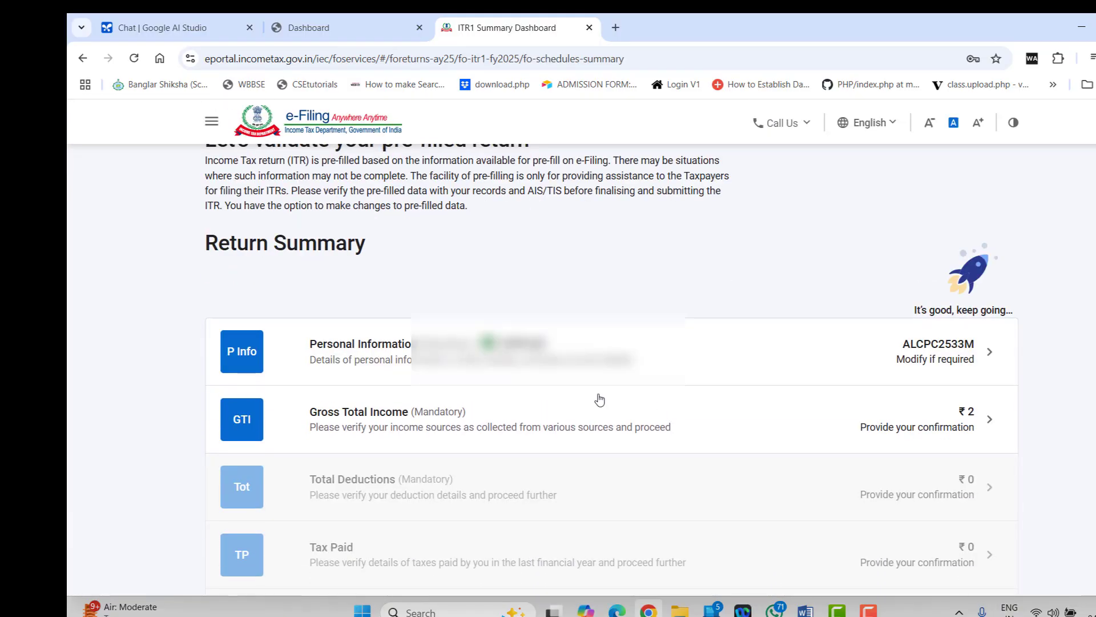
scroll(598, 397, "down", 1)
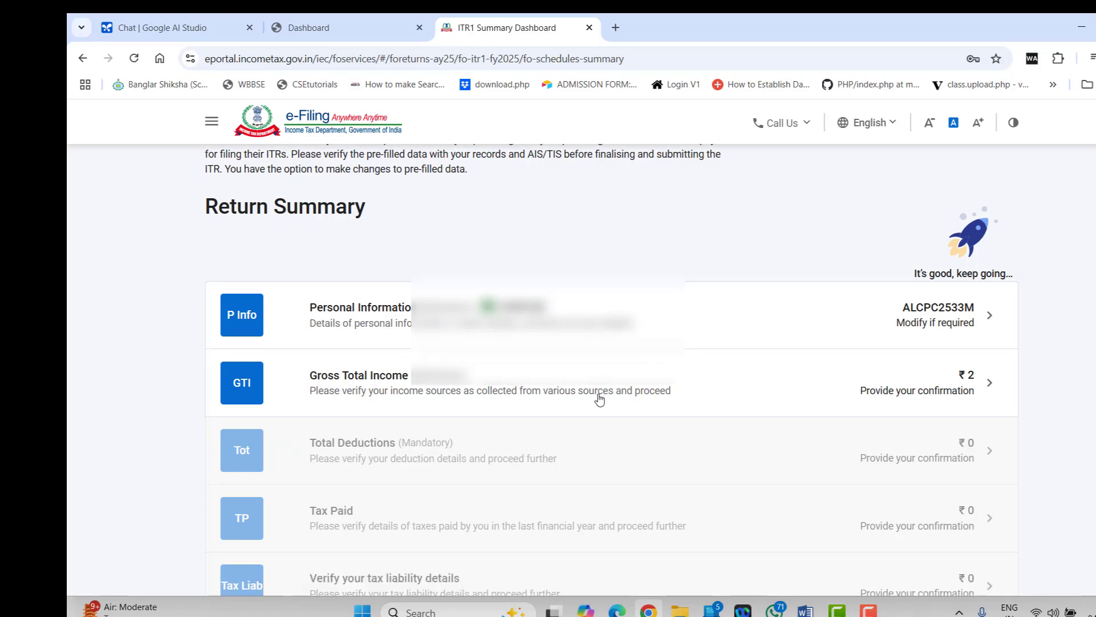
left_click(554, 358)
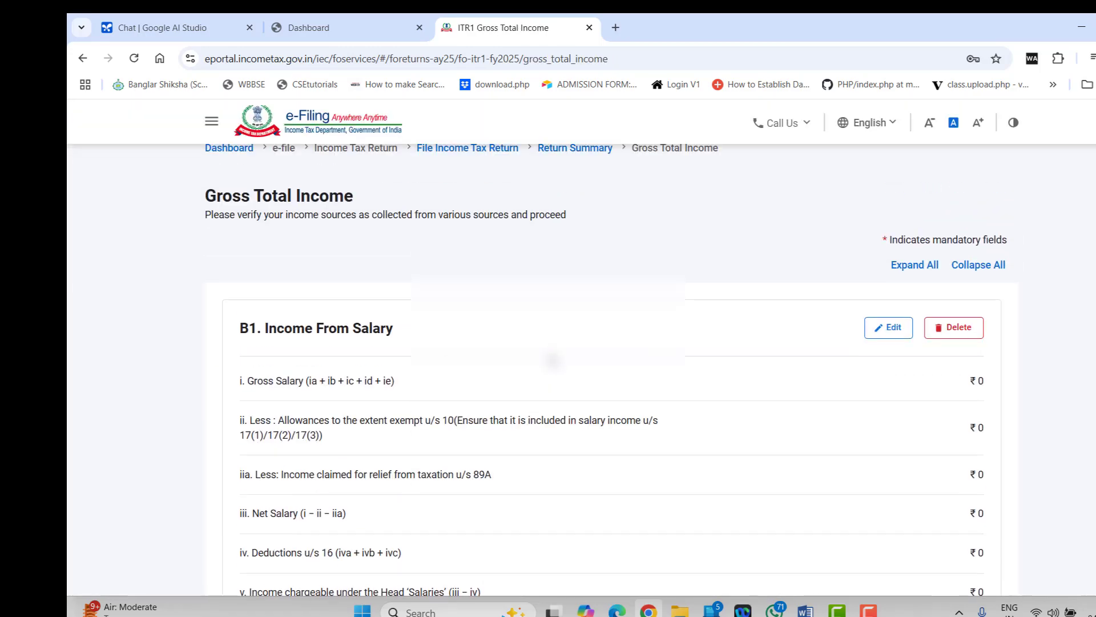
scroll(553, 360, "down", 1)
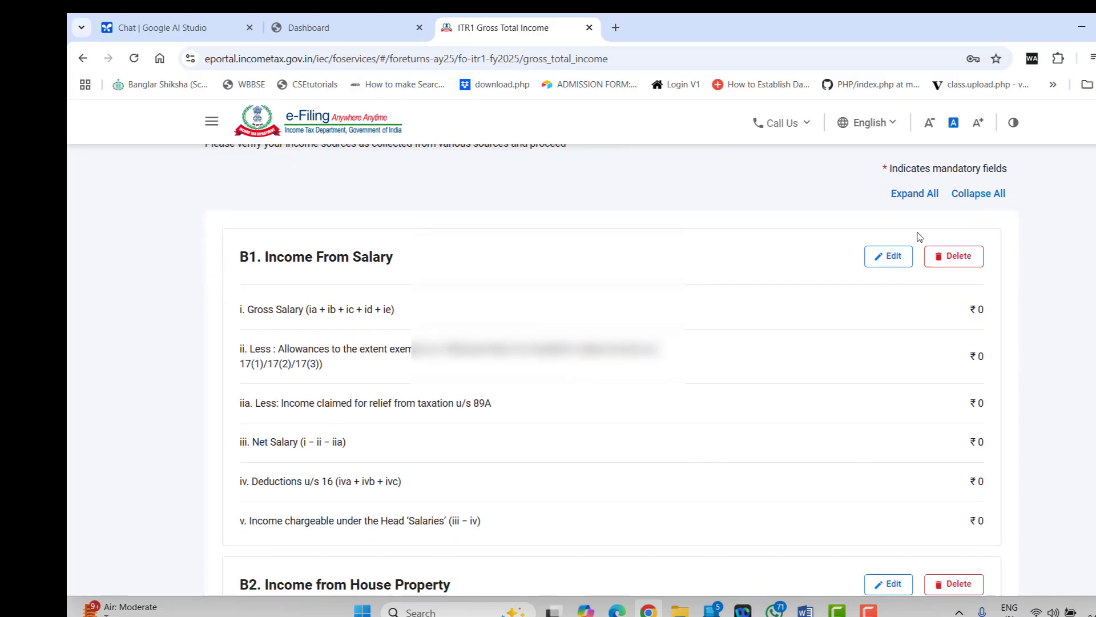
scroll(846, 414, "down", 2)
scroll(847, 413, "up", 2)
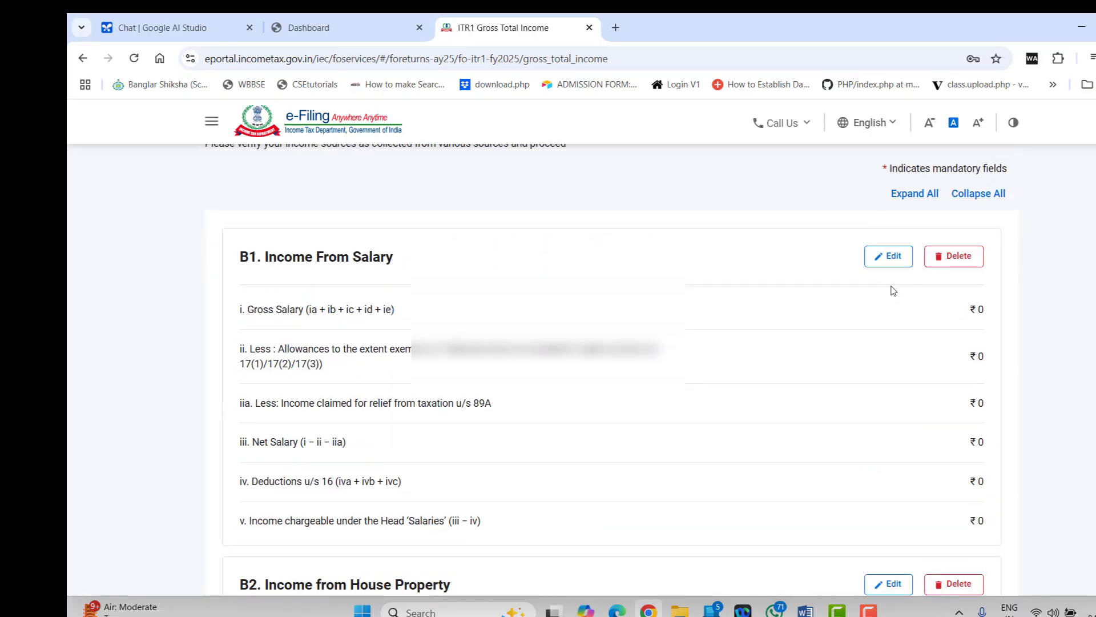
left_click(888, 257)
left_click(901, 379)
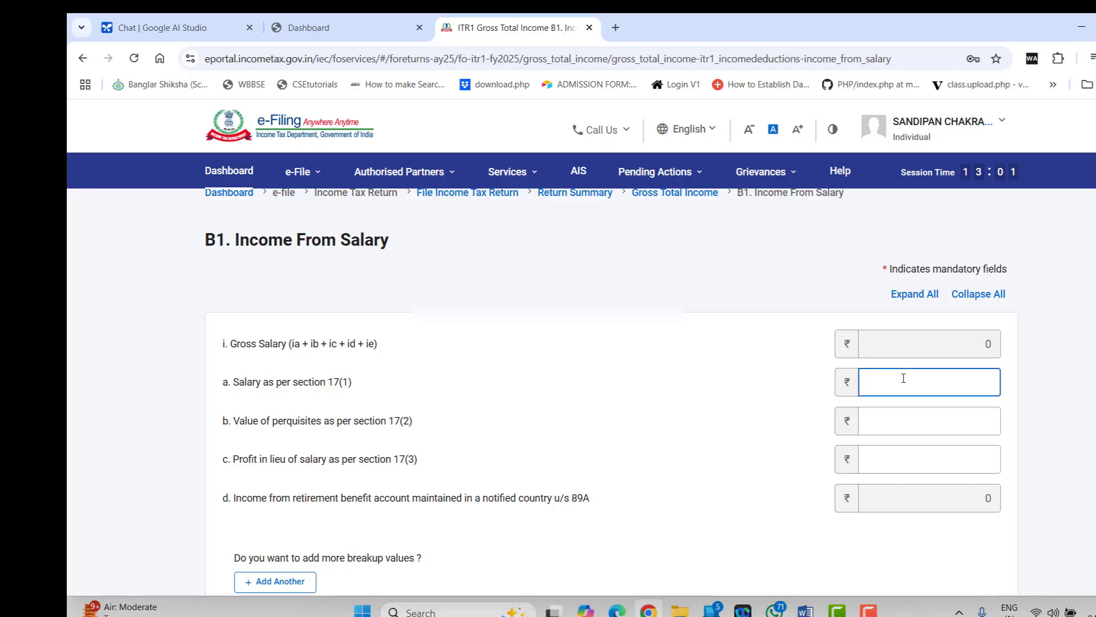
type("800000")
left_click(772, 399)
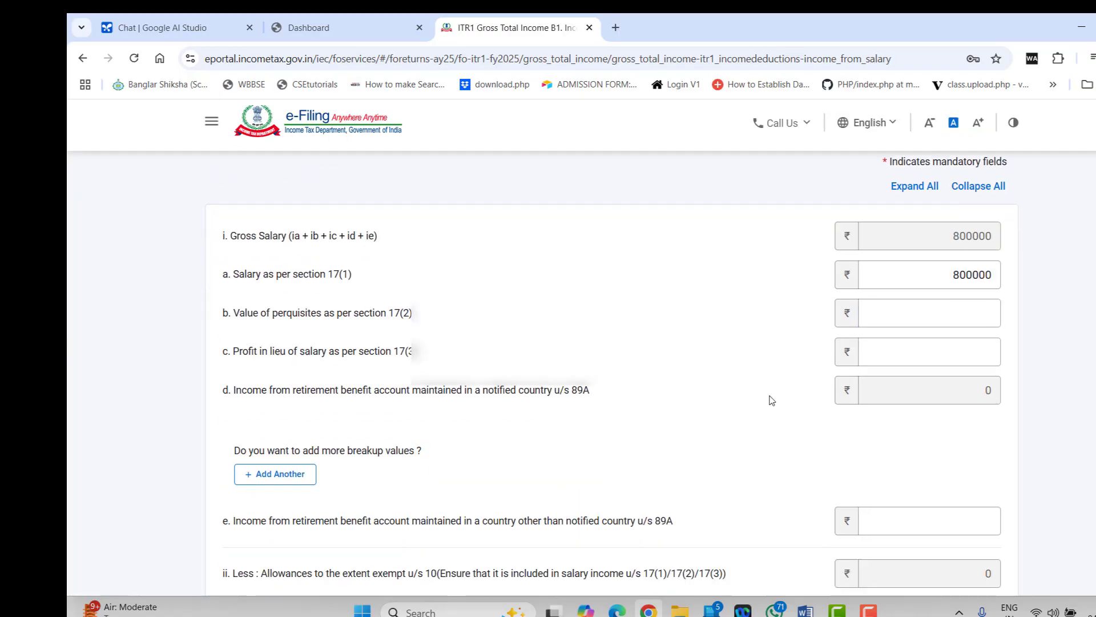
Enter 2400 professional tax under 16(iii) and save the salary schedule
scroll(772, 400, "down", 7)
scroll(772, 400, "down", 1)
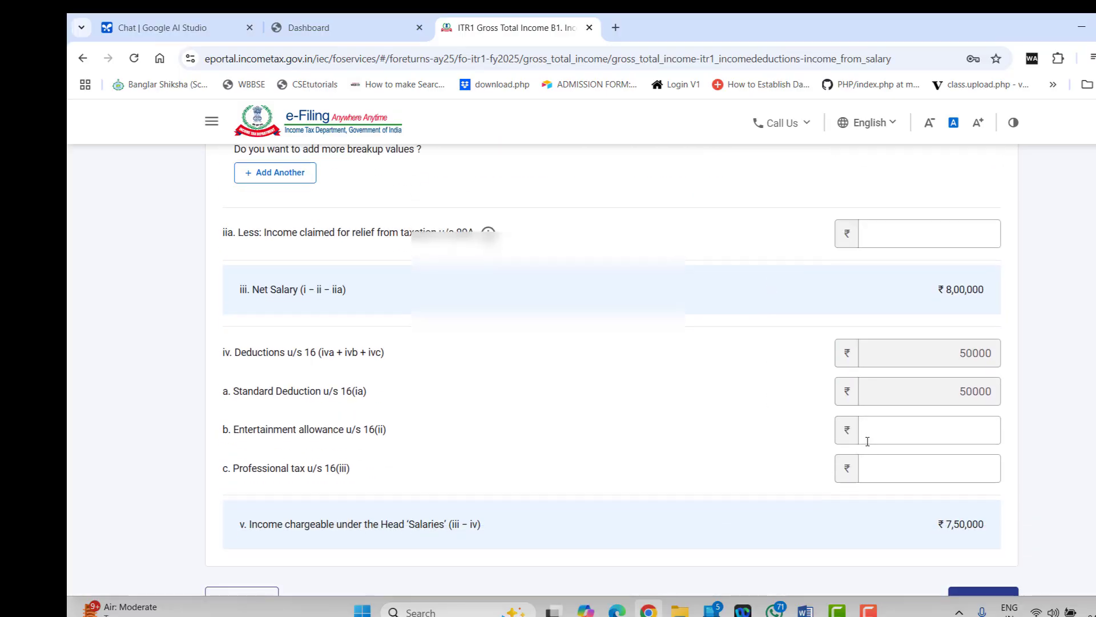
left_click(932, 458)
type("2400")
left_click(712, 472)
scroll(711, 471, "down", 3)
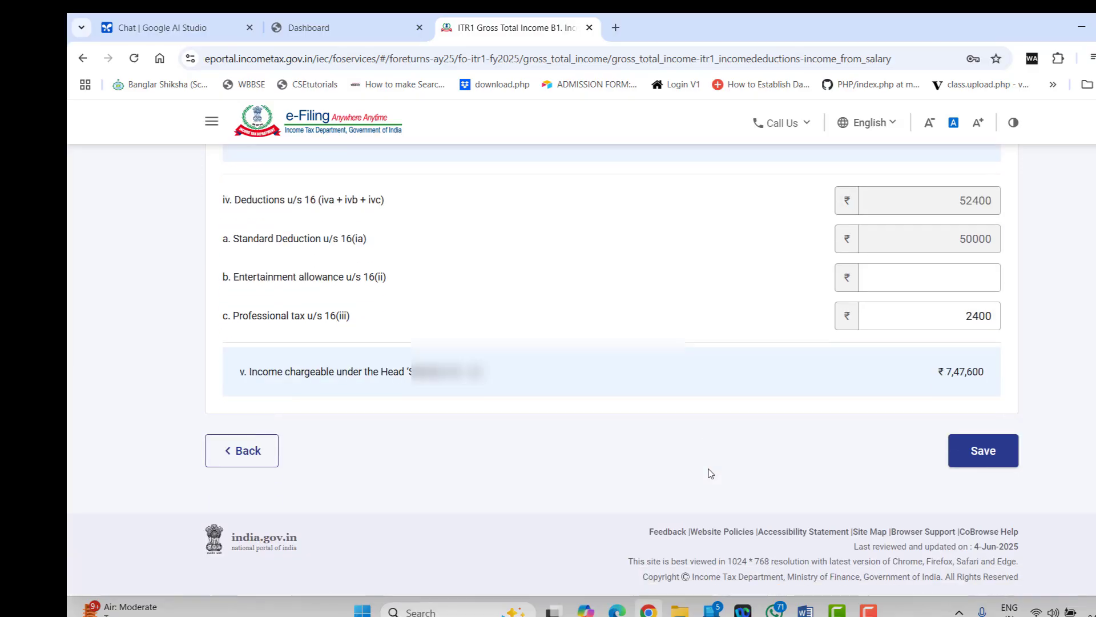
left_click(969, 456)
Expand Section 24(b) and start a loan entry, then return to Gross Total Income
scroll(478, 487, "up", 9)
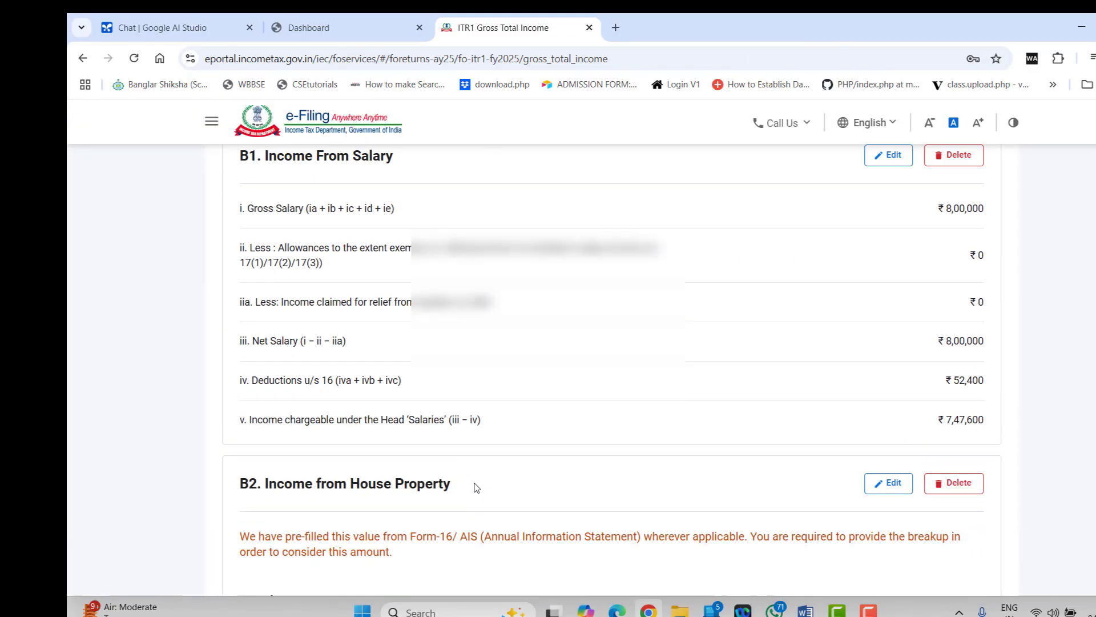
scroll(514, 387, "down", 7)
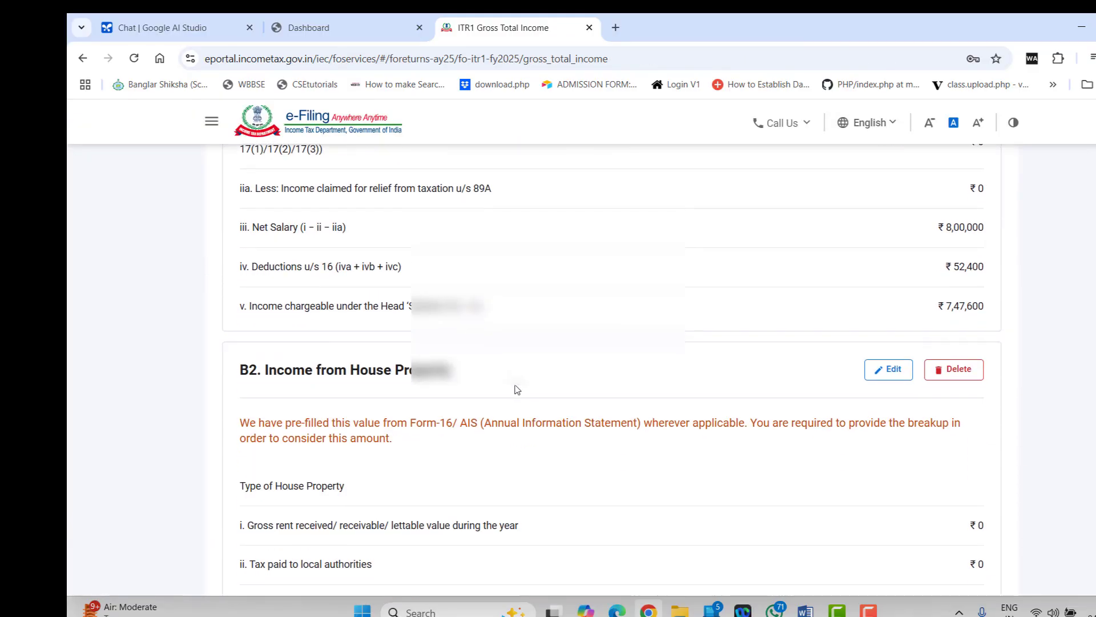
scroll(517, 389, "up", 1)
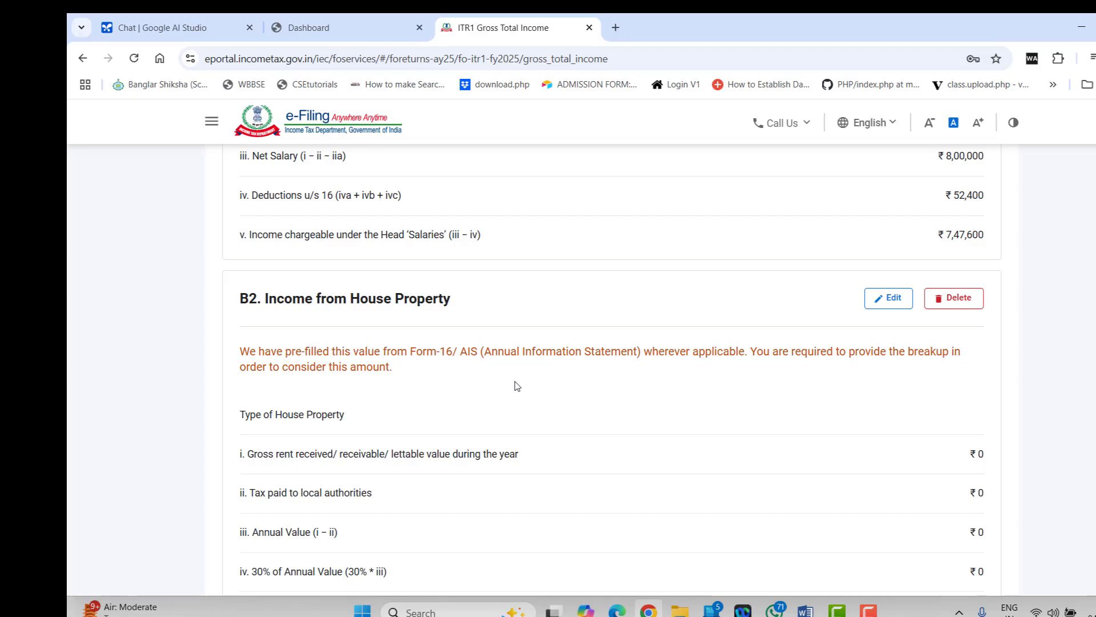
scroll(518, 366, "down", 6)
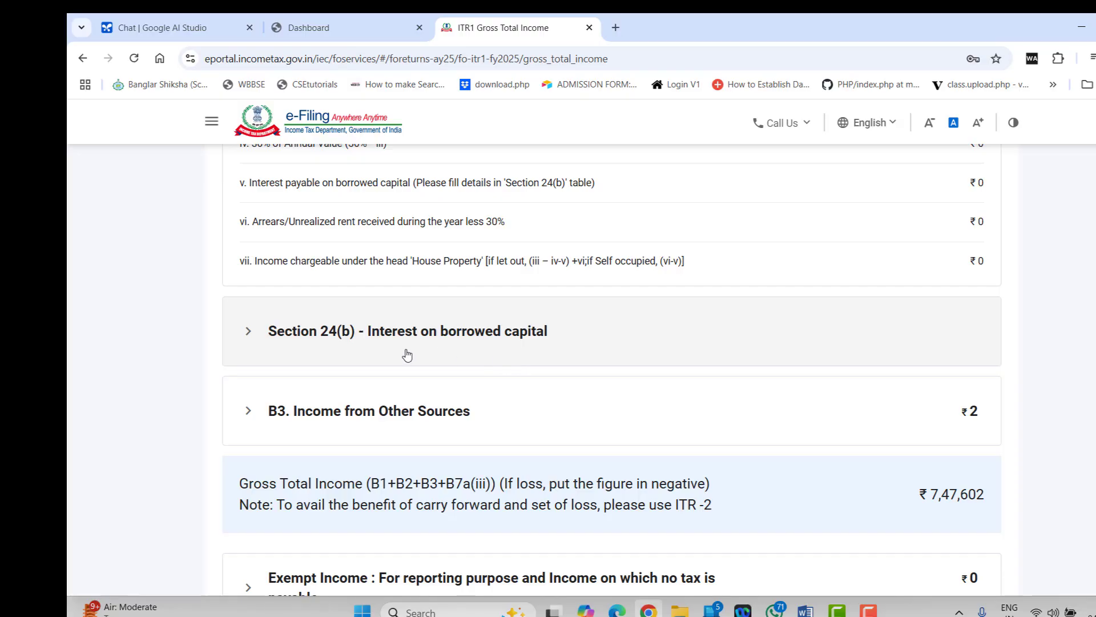
left_click(370, 355)
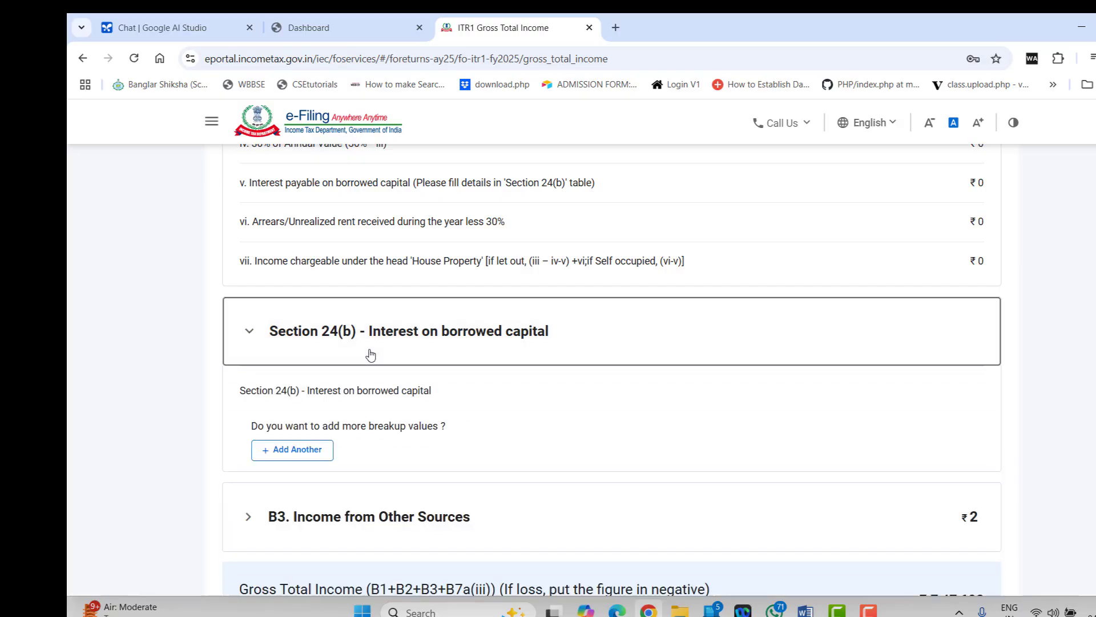
left_click(314, 455)
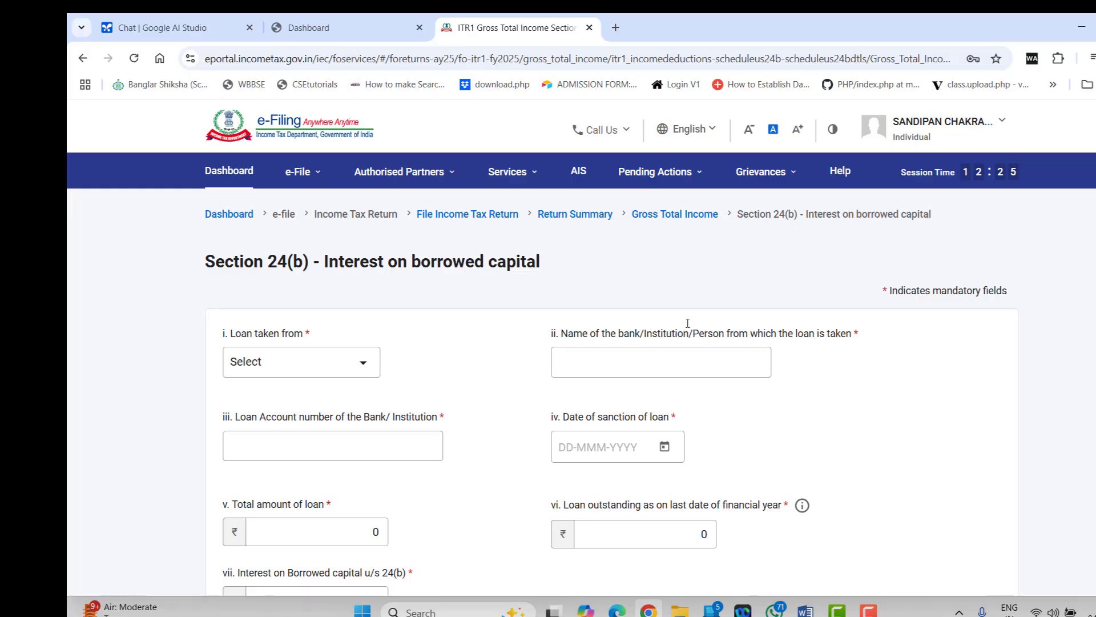
left_click(704, 215)
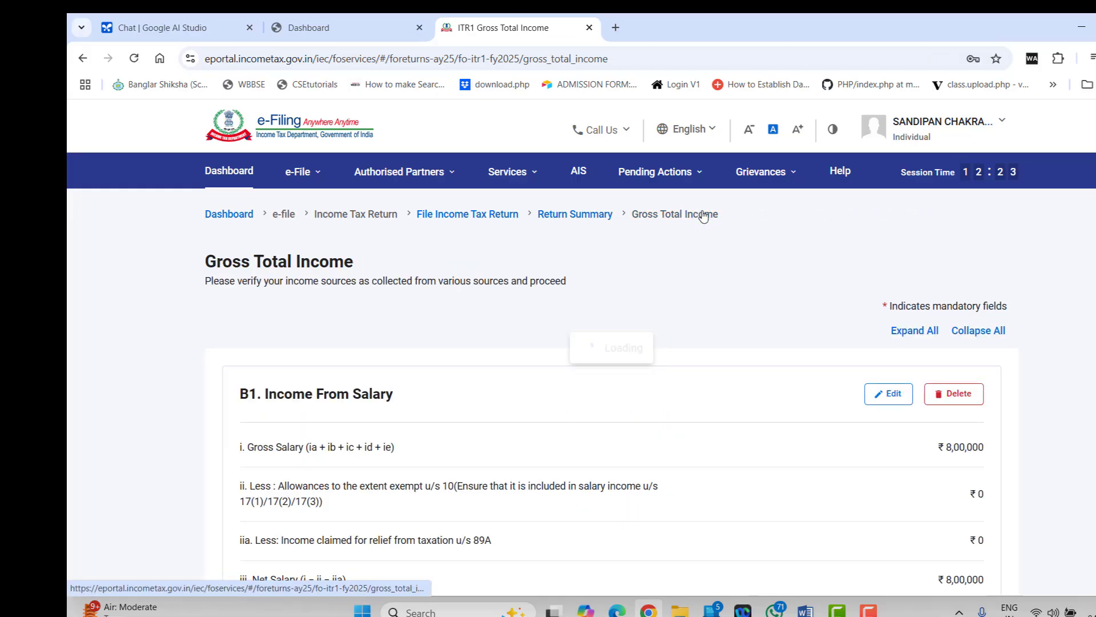
Edit the B2 house property schedule and set its type to Self Occupied
scroll(643, 423, "down", 4)
scroll(644, 424, "down", 1)
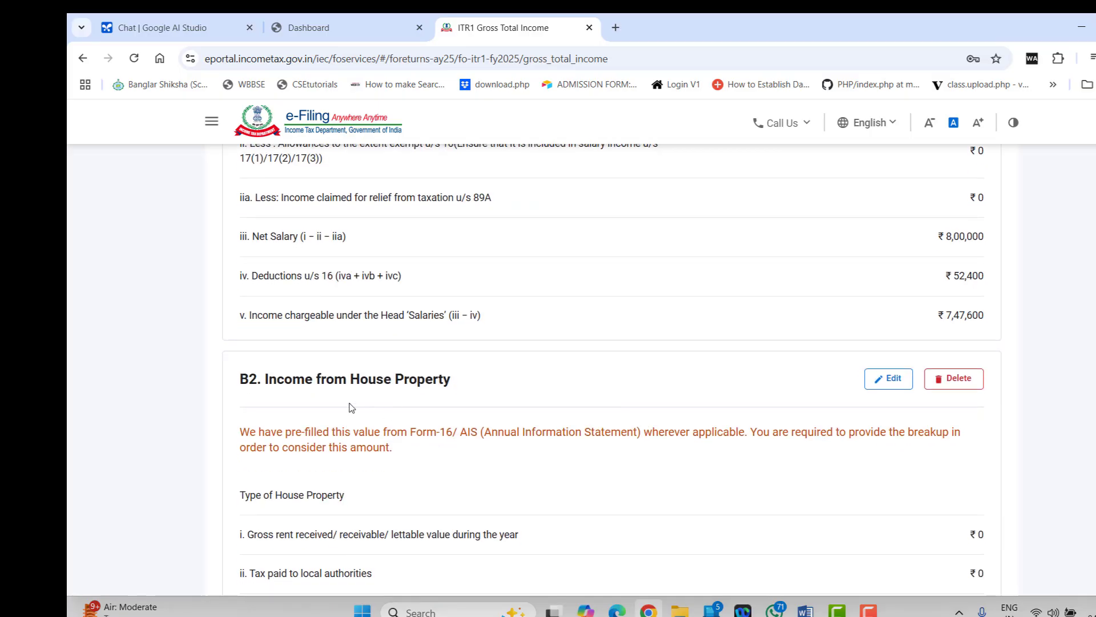
scroll(762, 416, "down", 1)
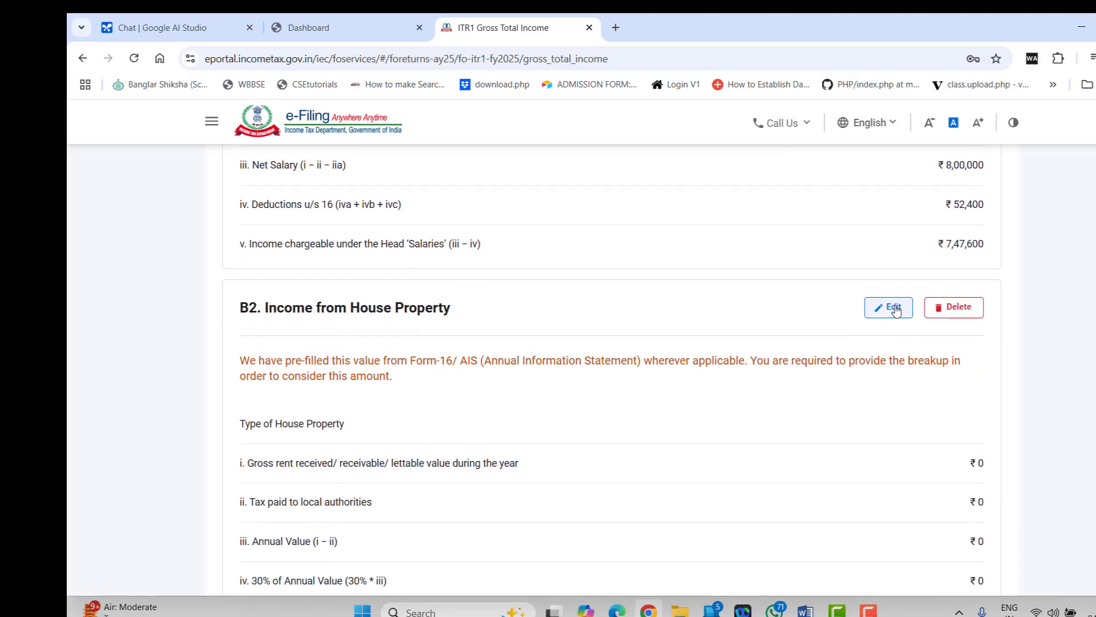
left_click(895, 307)
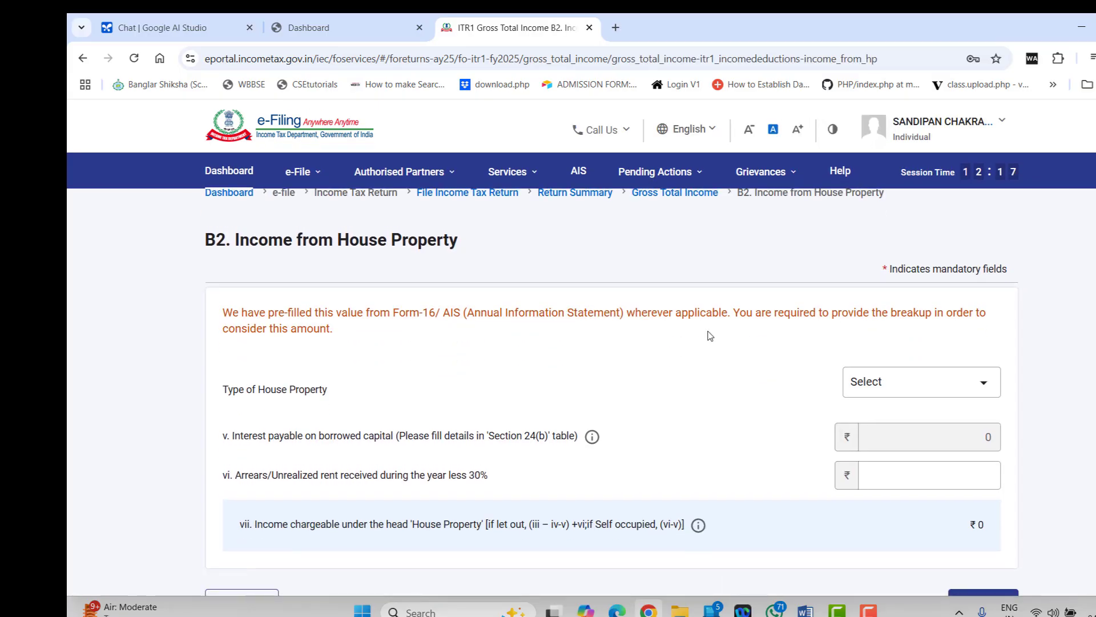
scroll(710, 335, "down", 2)
left_click(900, 231)
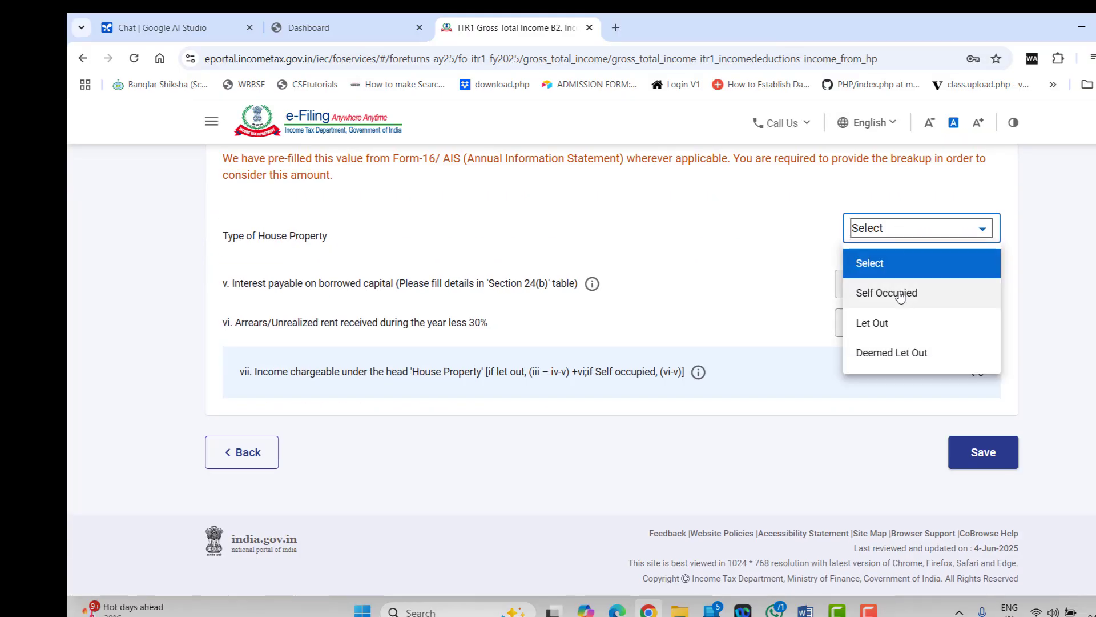
left_click(874, 297)
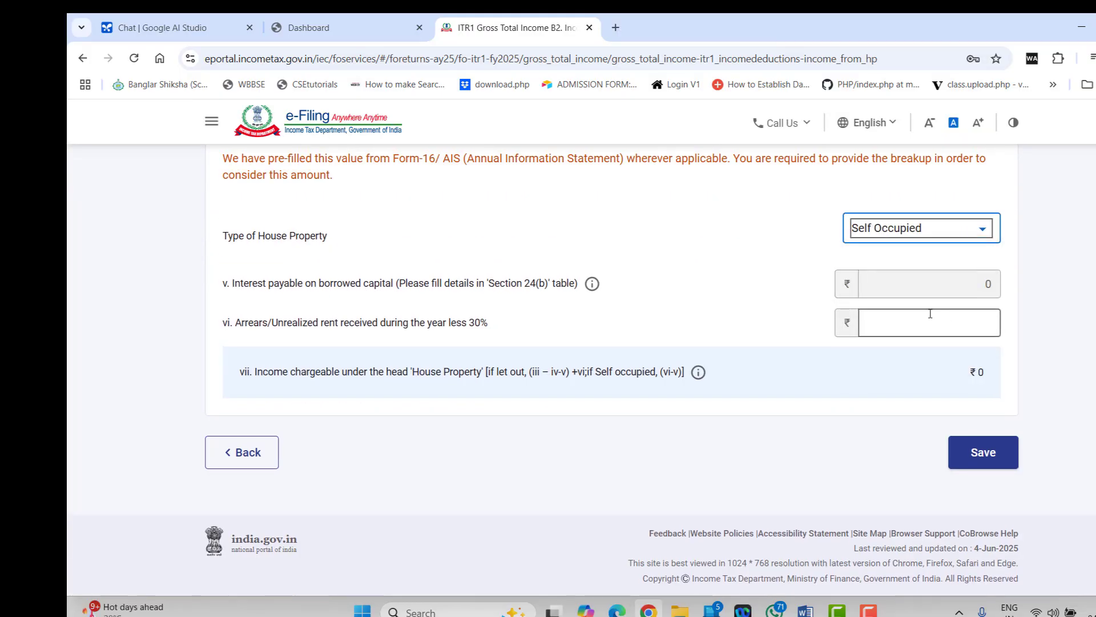
Go back to Gross Total Income, expand Section 24(b) and add a new loan entry
left_click(245, 456)
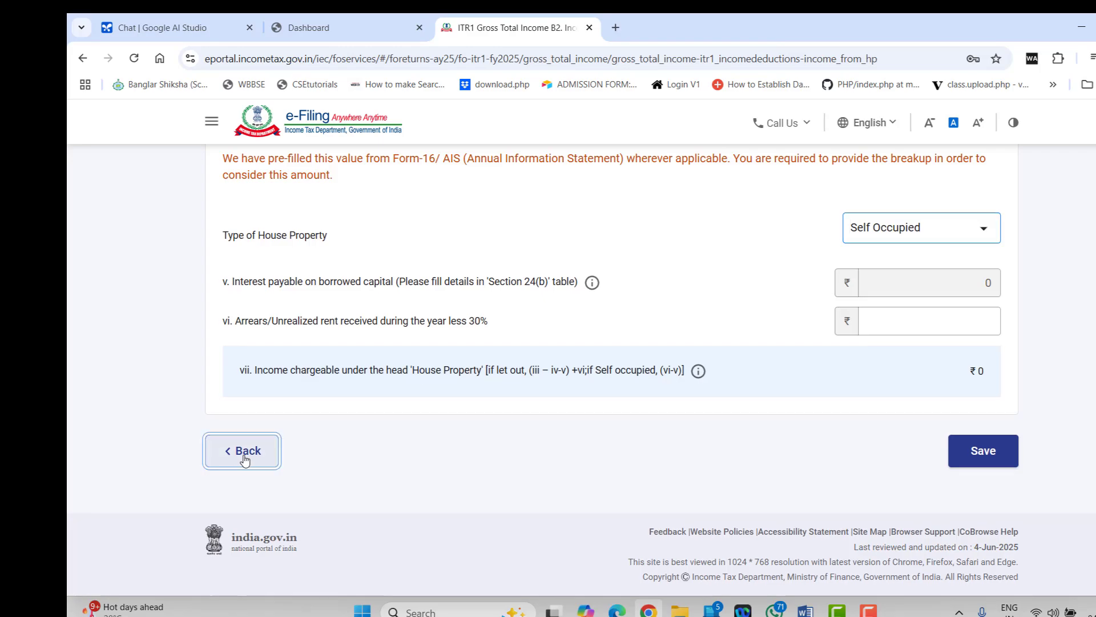
scroll(393, 381, "down", 6)
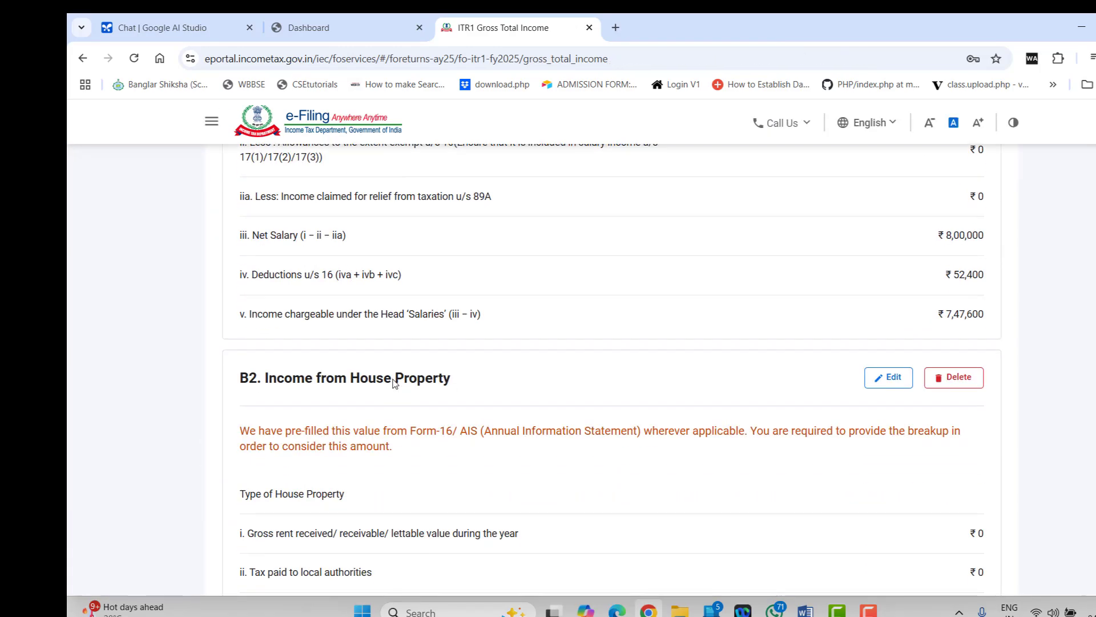
scroll(393, 383, "down", 7)
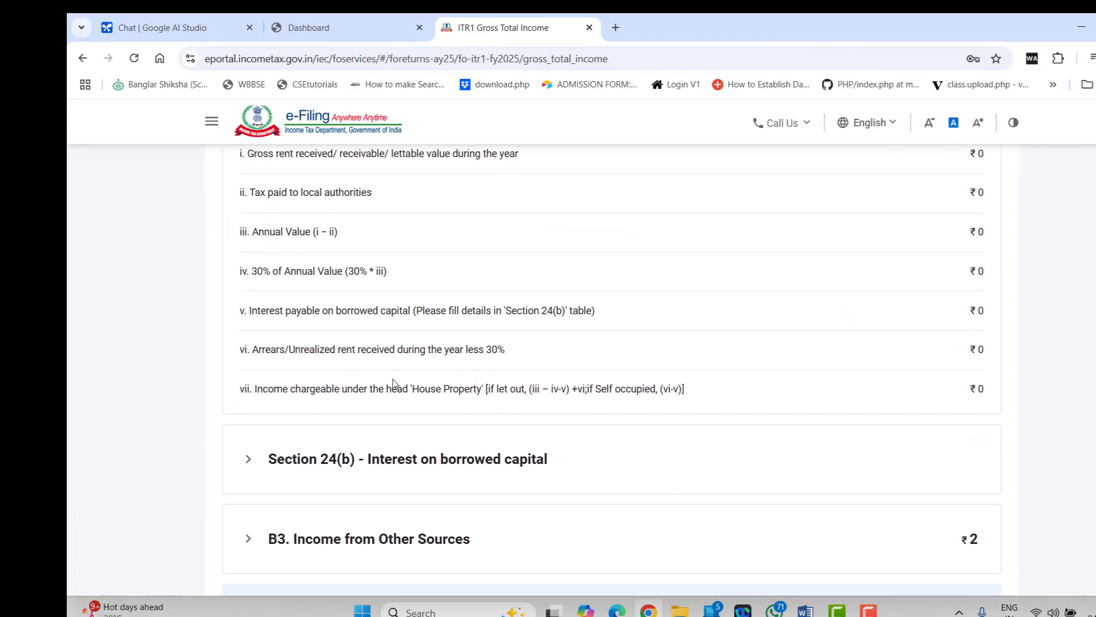
scroll(393, 383, "down", 2)
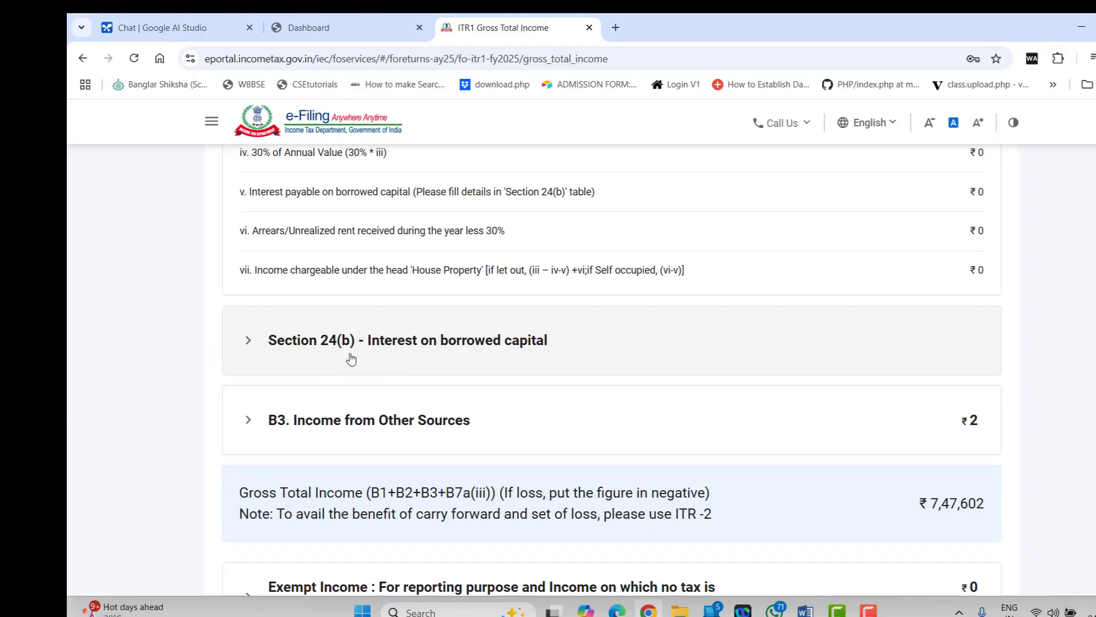
left_click(421, 350)
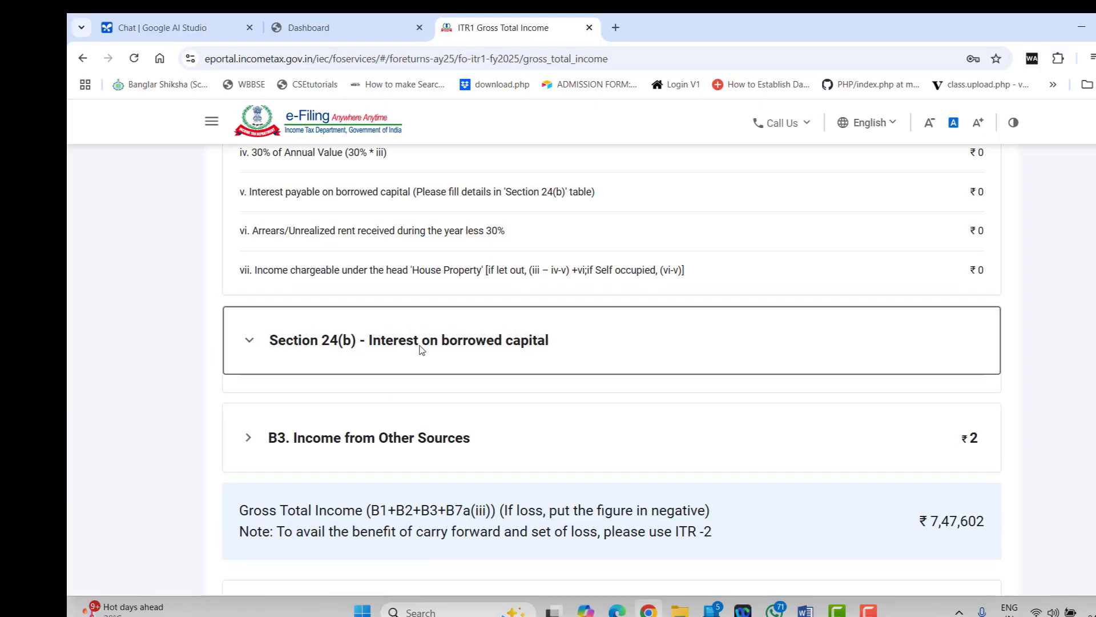
left_click(297, 314)
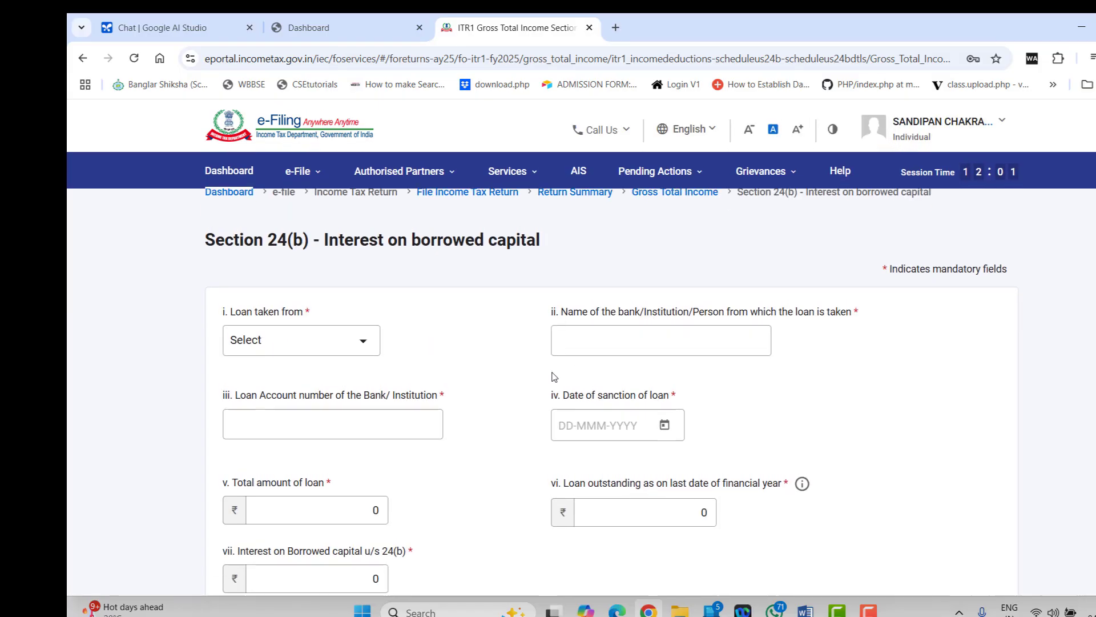
Set 'Loan taken from' to Other than Bank, leaving the other loan fields empty
left_click(353, 346)
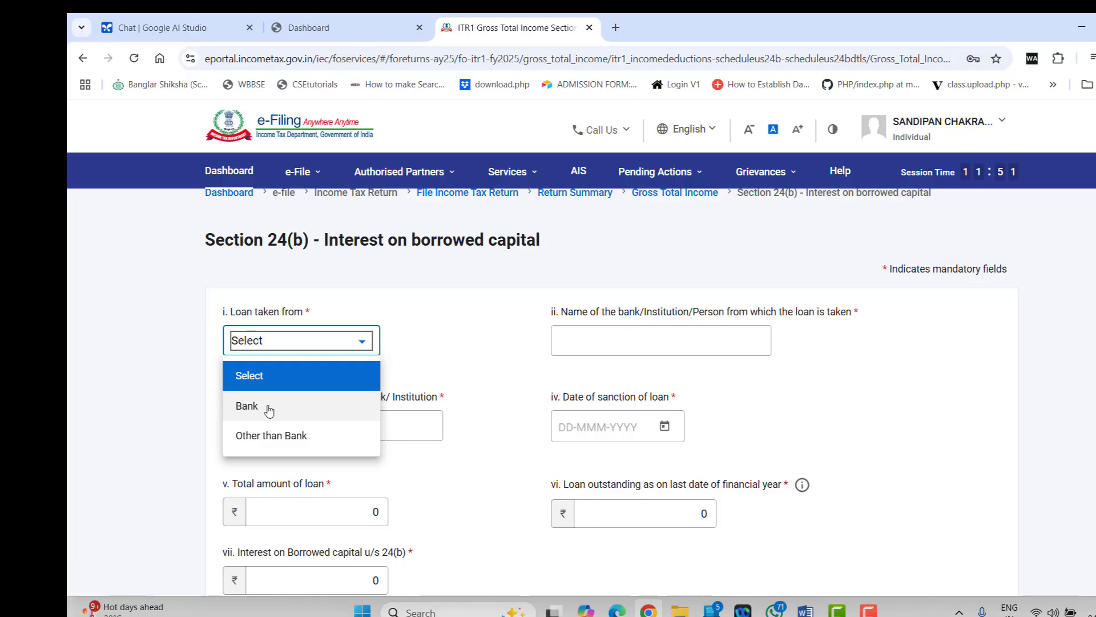
left_click(279, 438)
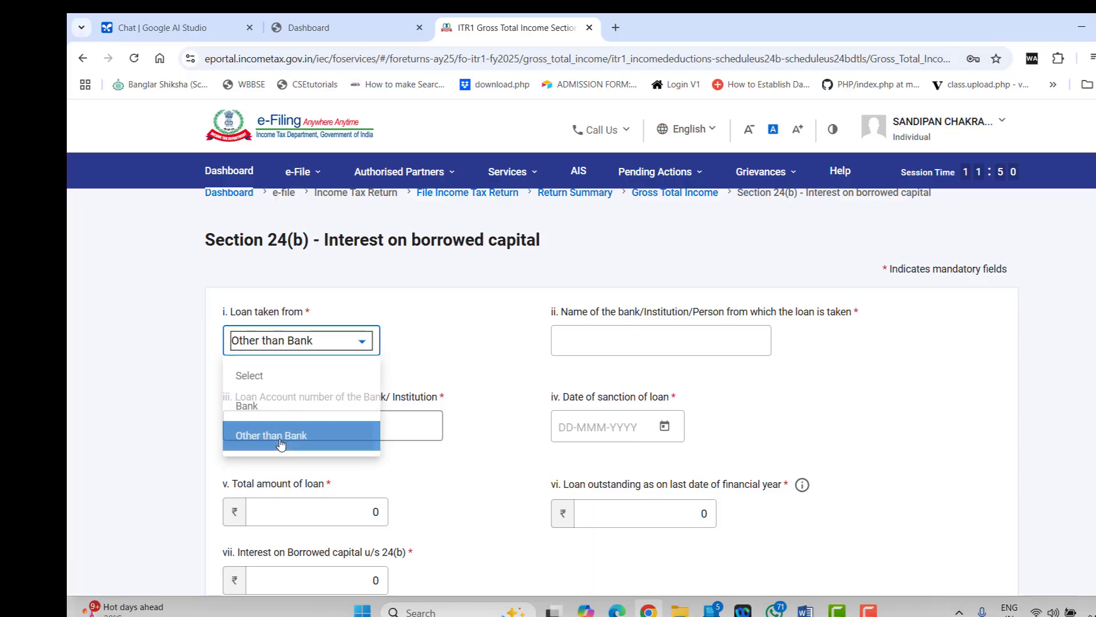
left_click(646, 339)
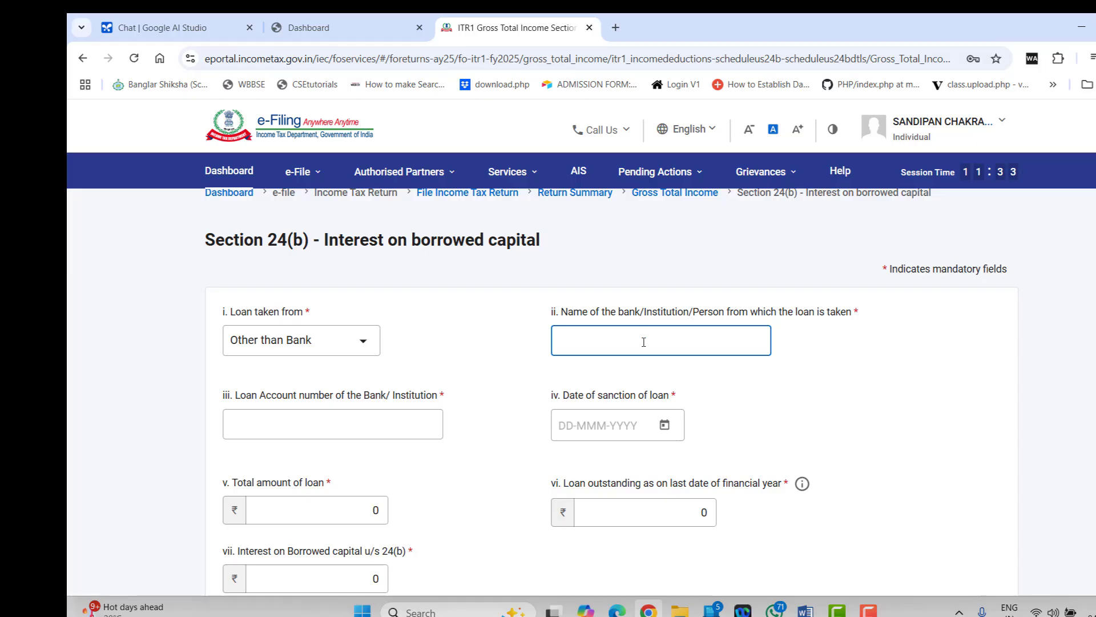
left_click(328, 425)
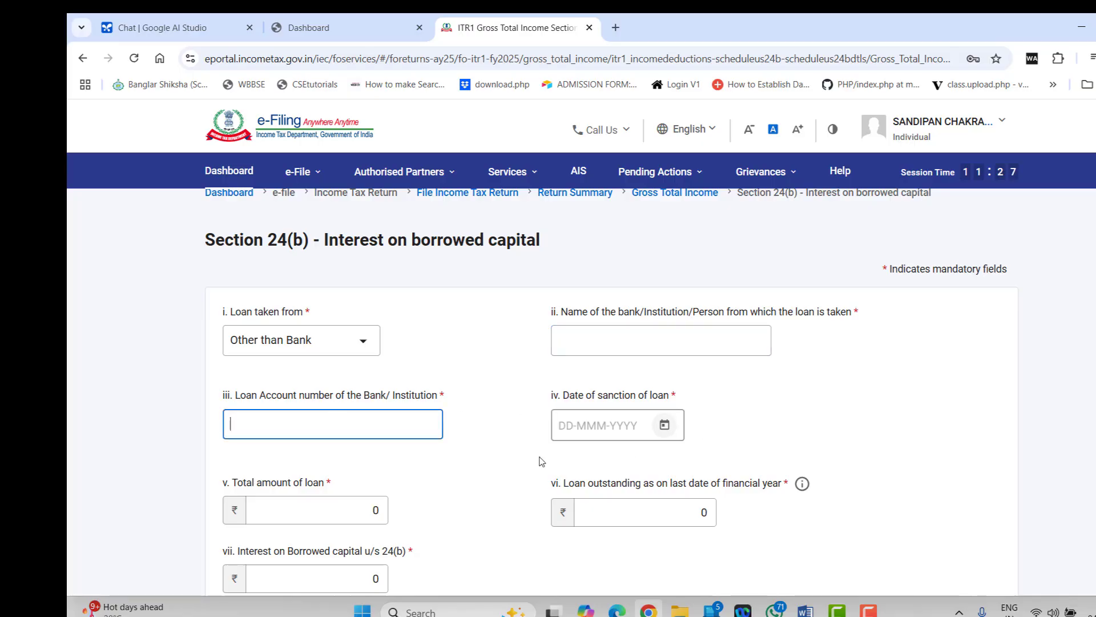
scroll(471, 471, "down", 3)
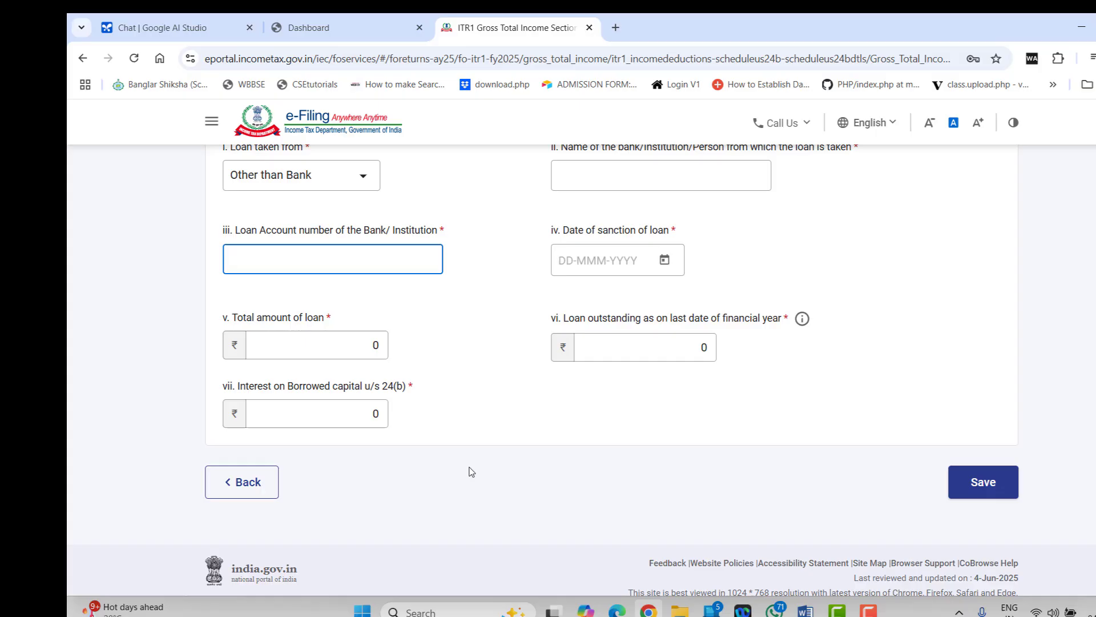
left_click(320, 336)
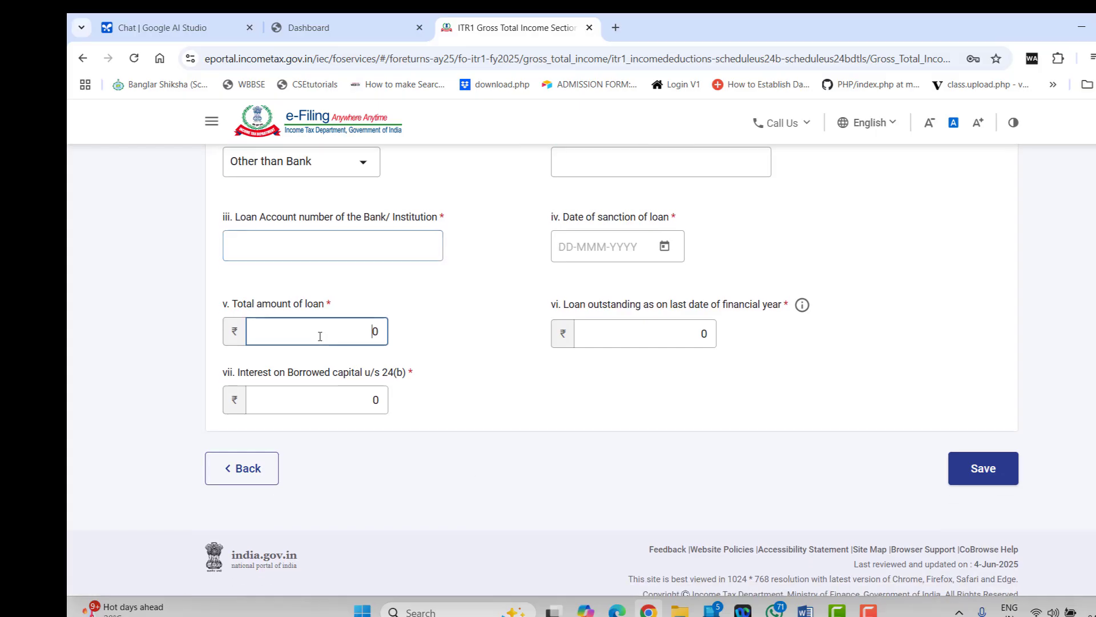
left_click(644, 334)
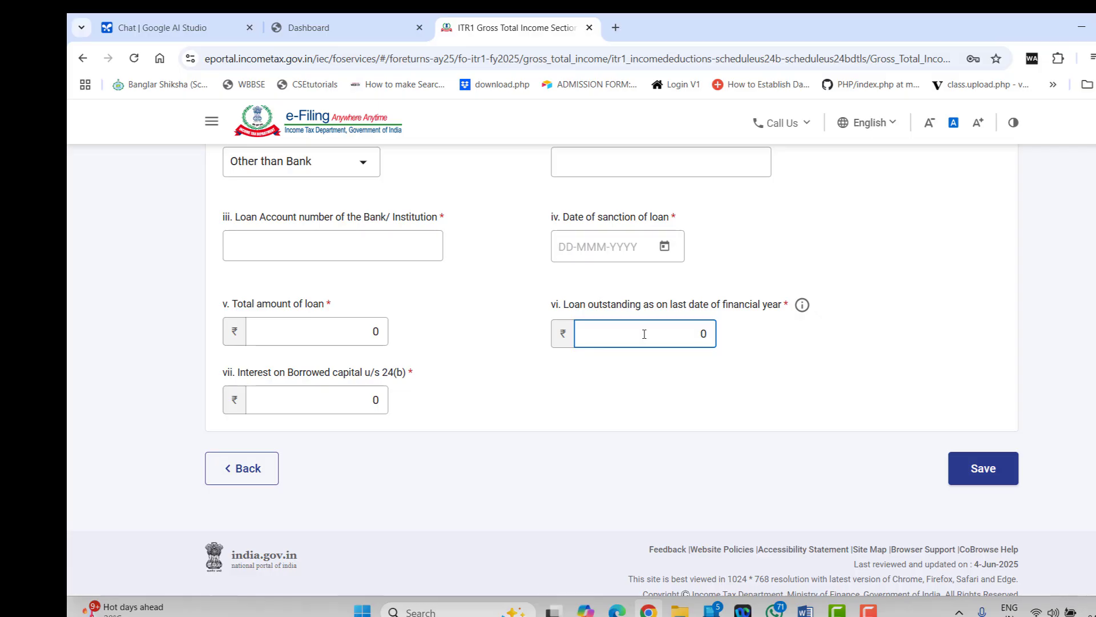
left_click(281, 400)
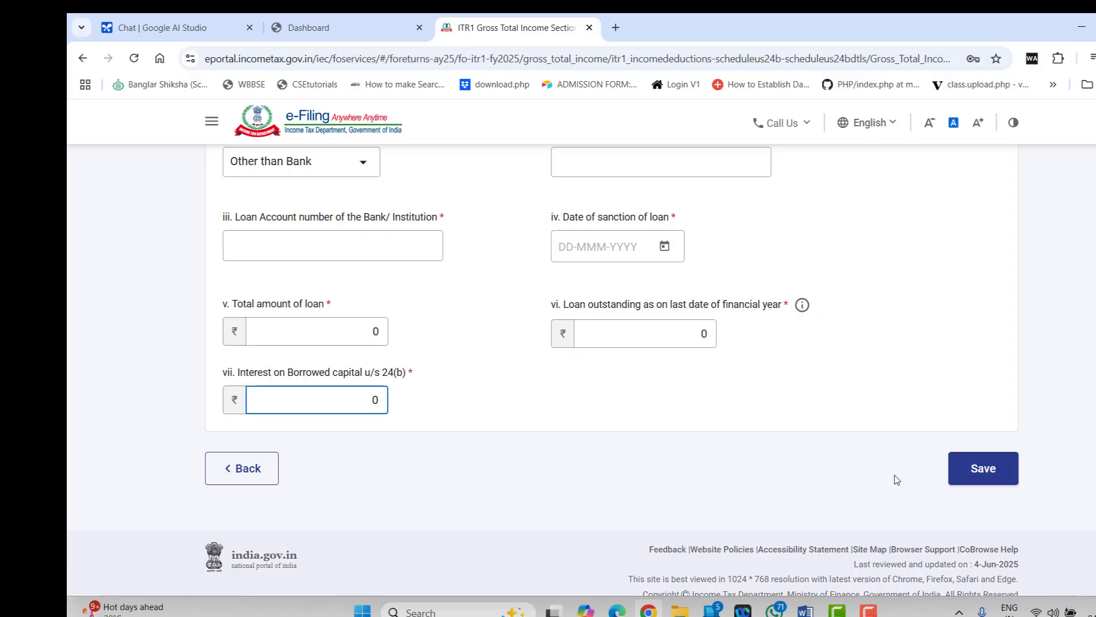
scroll(547, 471, "up", 3)
scroll(549, 472, "down", 3)
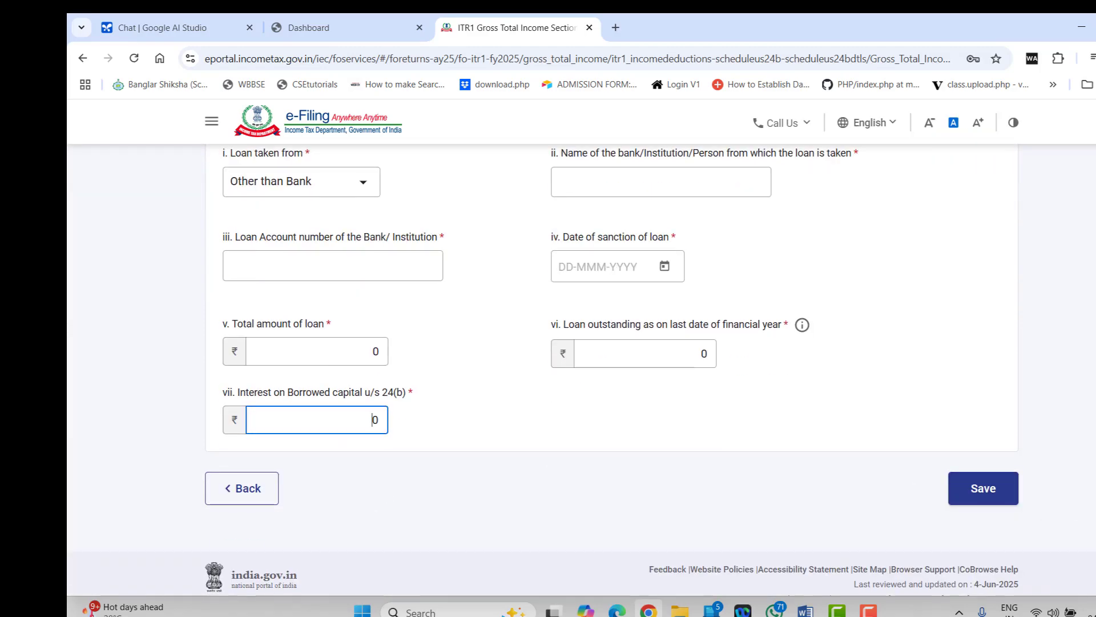
scroll(468, 432, "up", 1)
Enter lender 'LIC HFL', the loan account number, and sanction date 11-Mar-2019
left_click(600, 255)
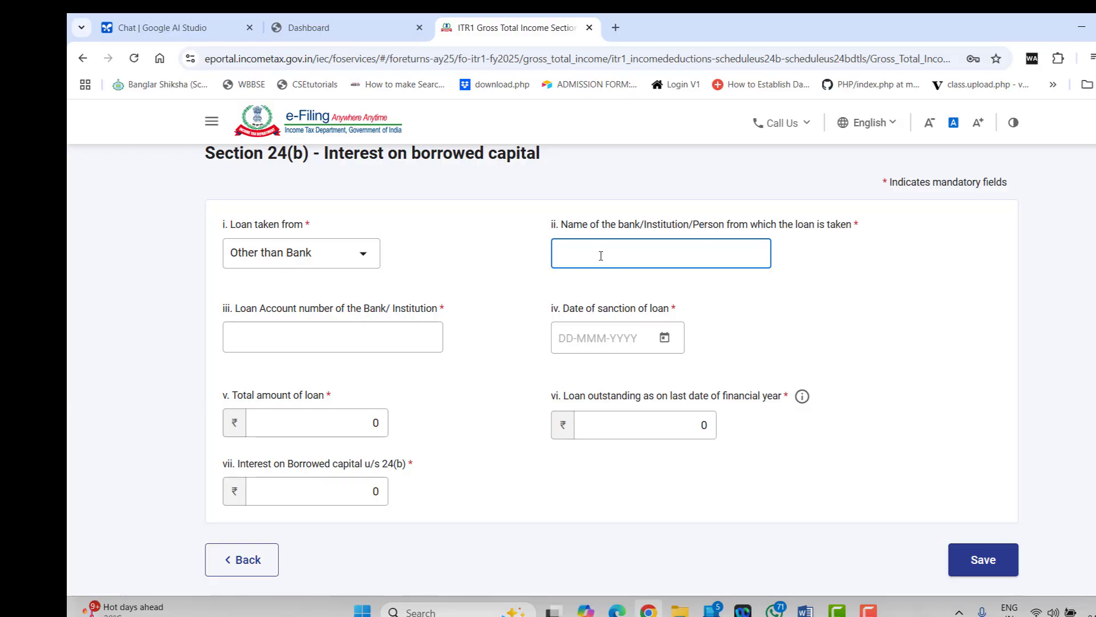
type("LIC ")
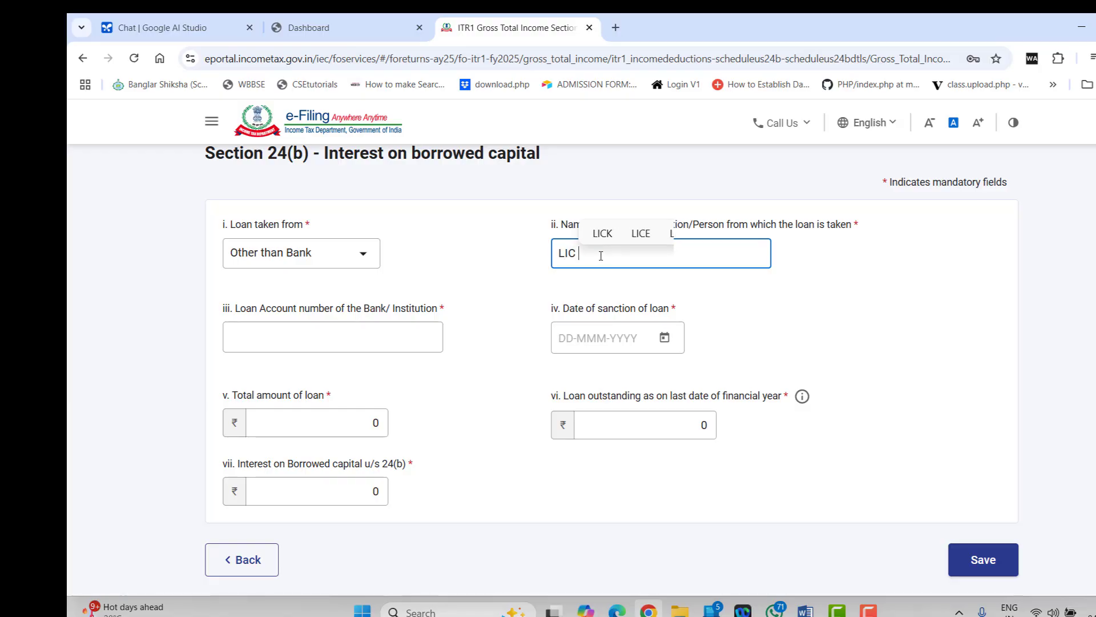
type("HFL")
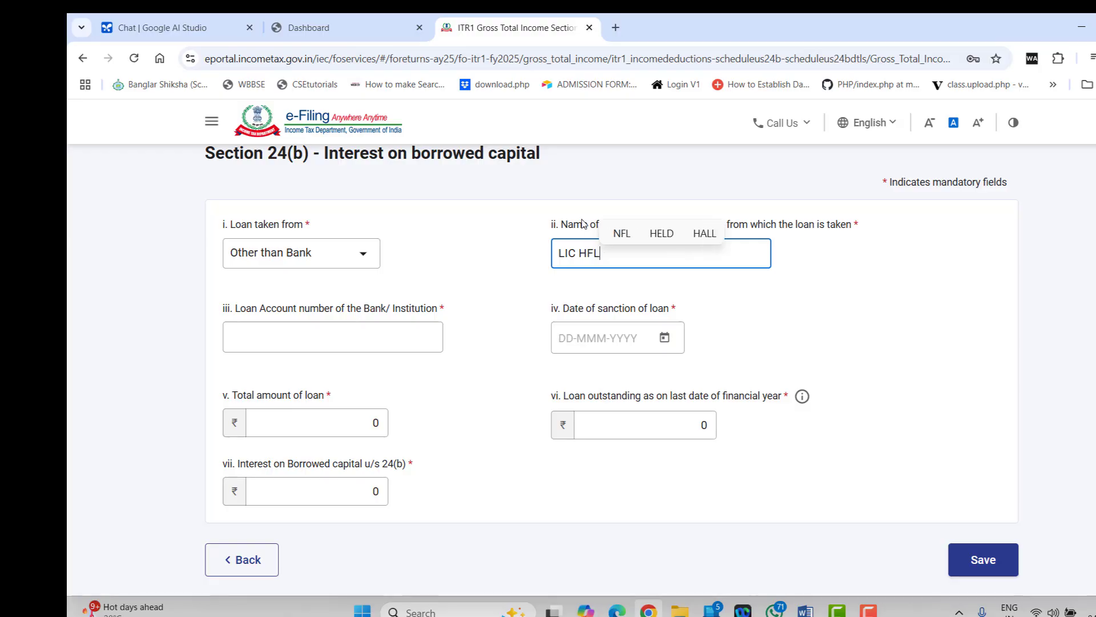
left_click(337, 337)
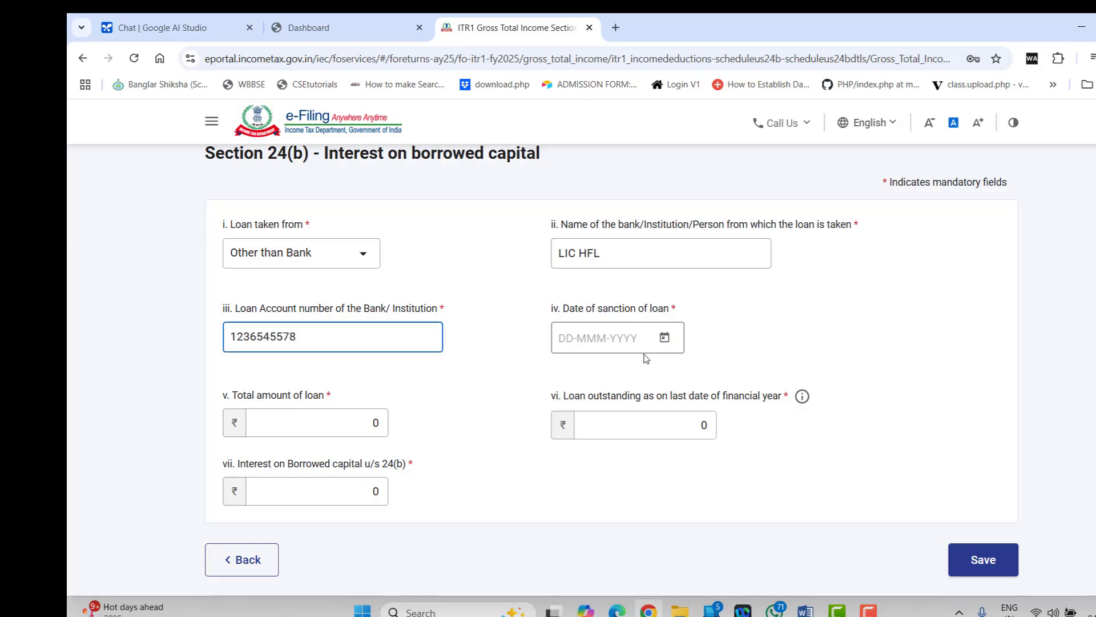
left_click(667, 338)
left_click(623, 361)
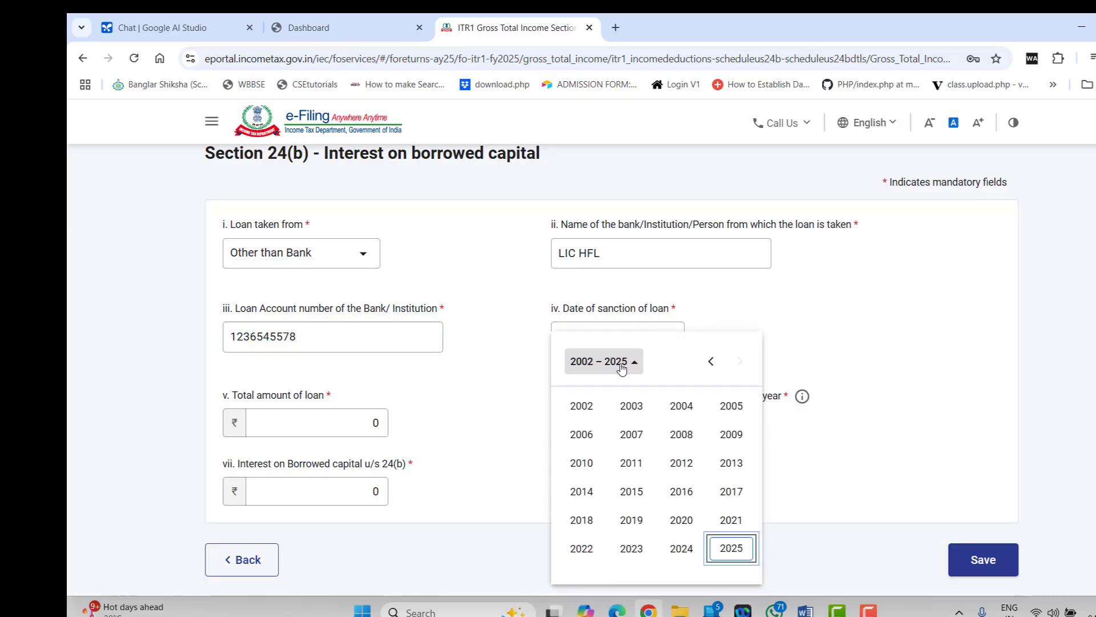
left_click(635, 519)
left_click(668, 437)
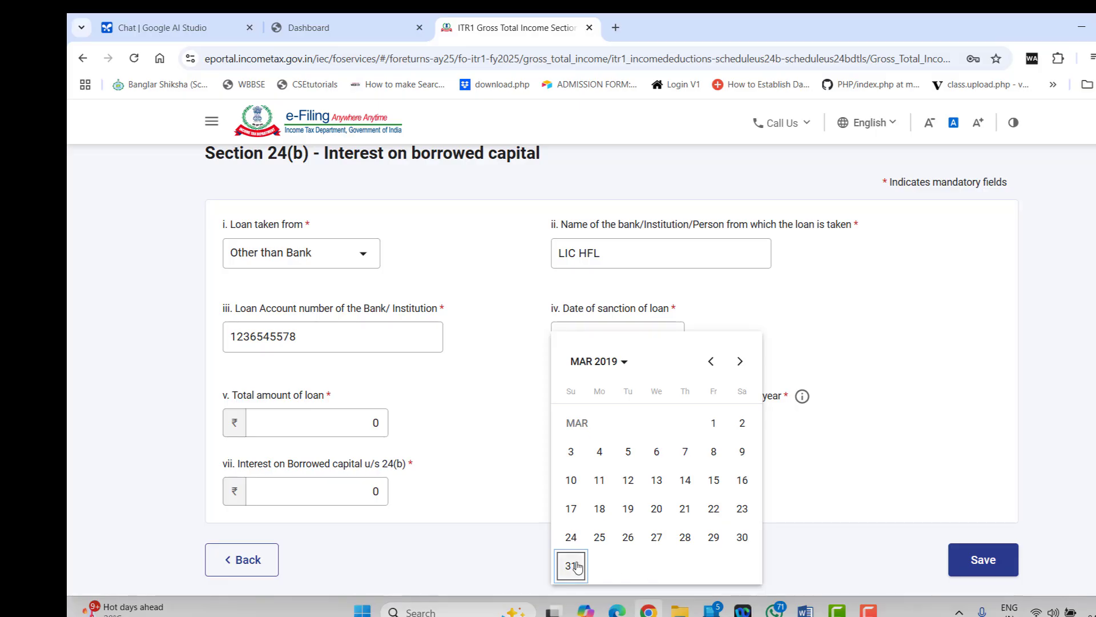
left_click(599, 485)
Enter loan 1900000, outstanding 1500000 and interest 135000, then save the loan
left_click(309, 420)
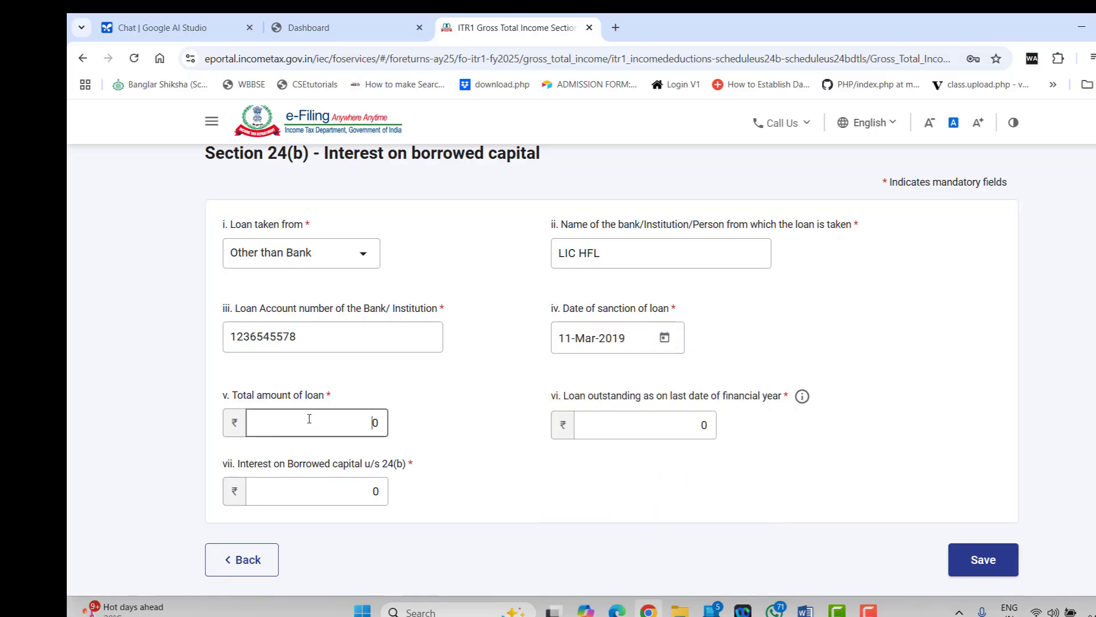
type("1900000")
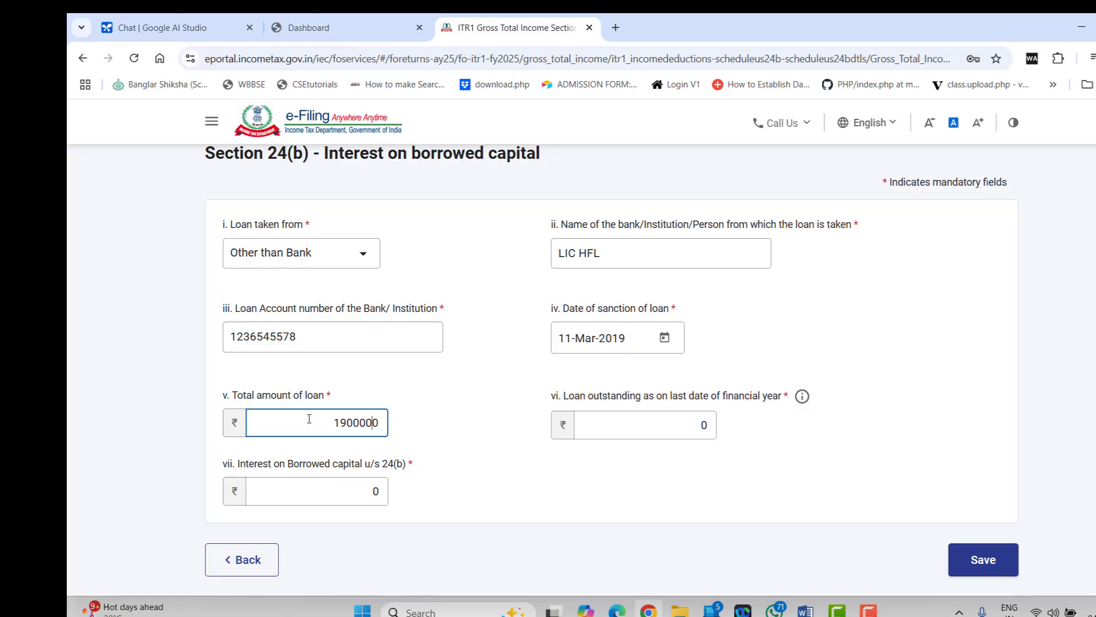
left_click(594, 436)
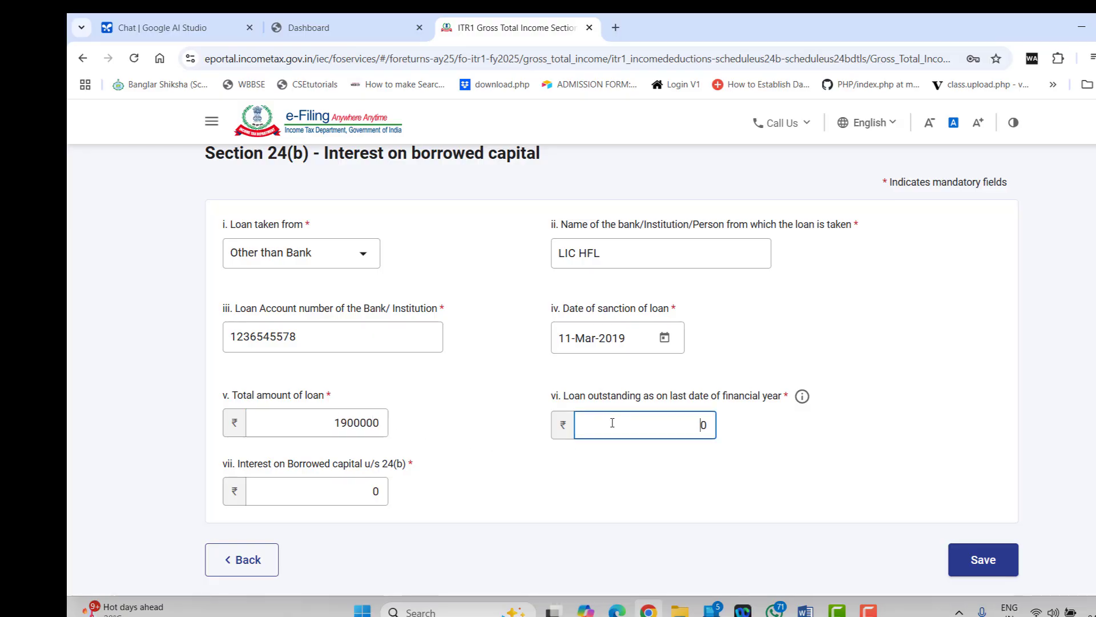
type("1500000")
left_click(320, 487)
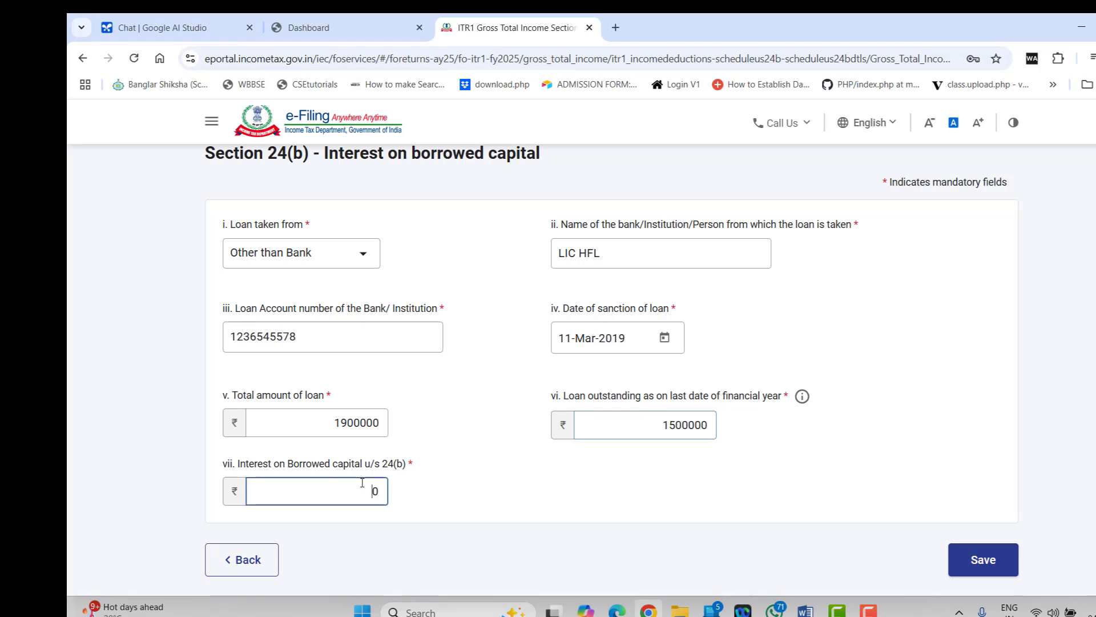
type("135000")
key("BackSpace")
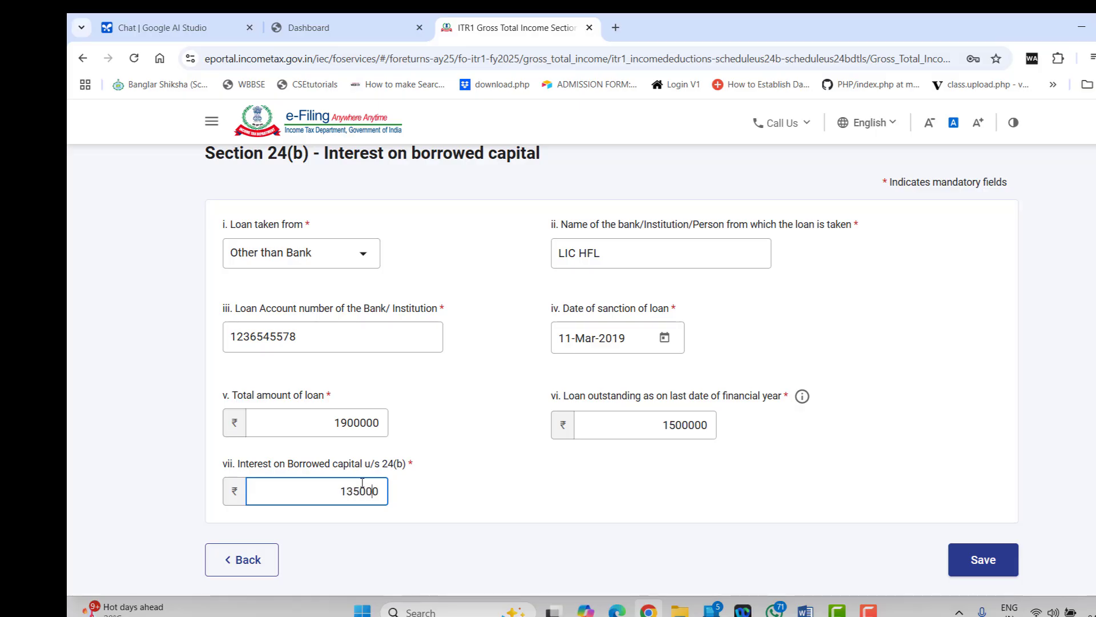
left_click(982, 559)
scroll(585, 474, "down", 9)
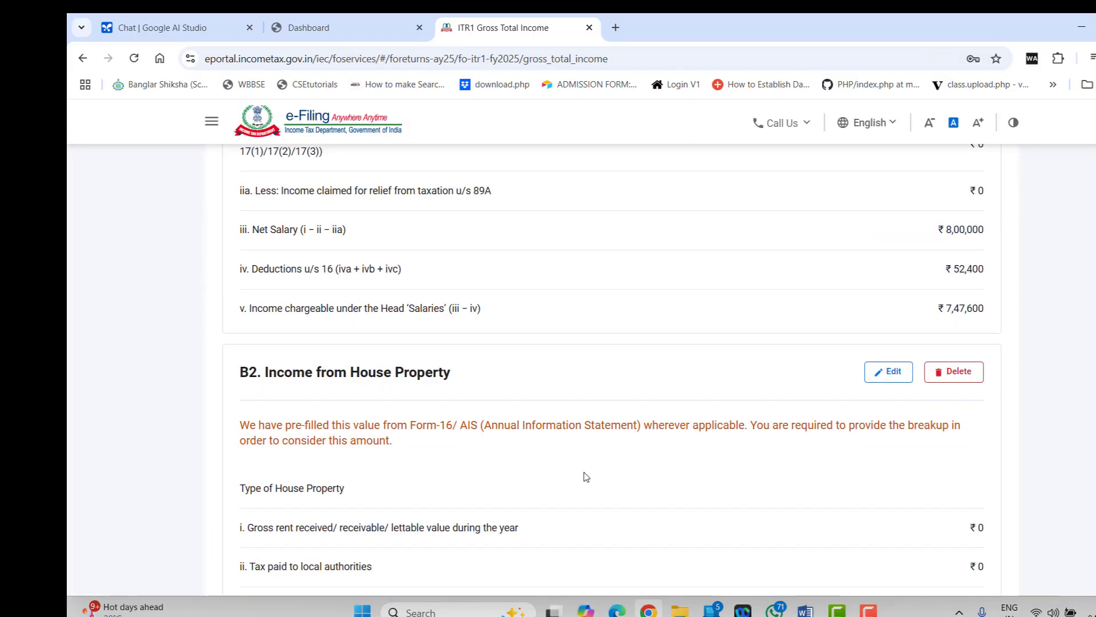
scroll(586, 475, "down", 7)
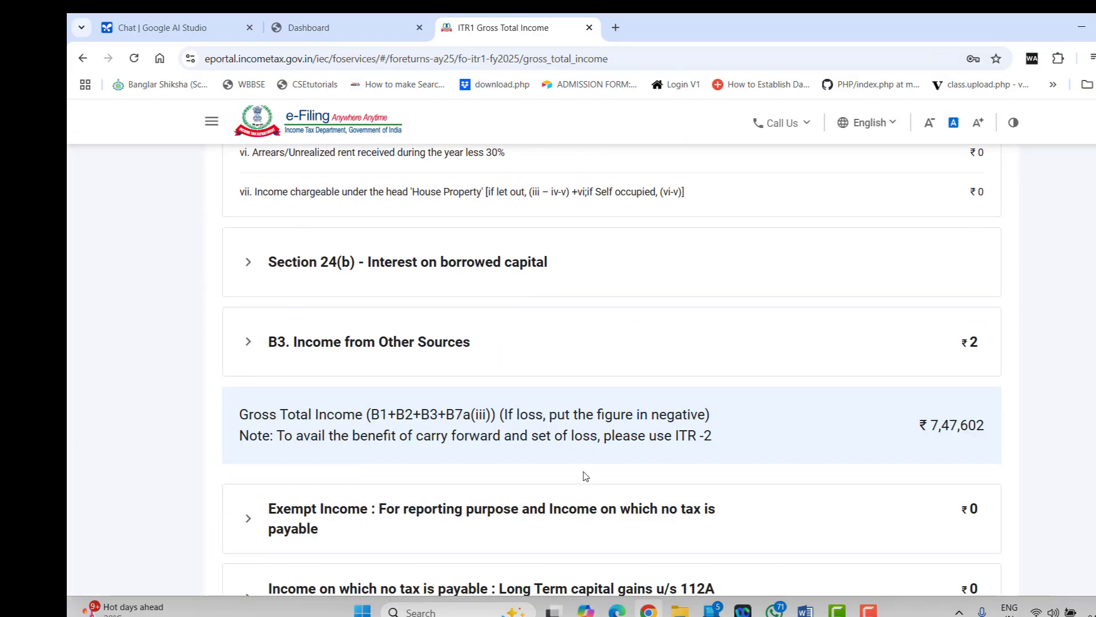
scroll(586, 476, "down", 4)
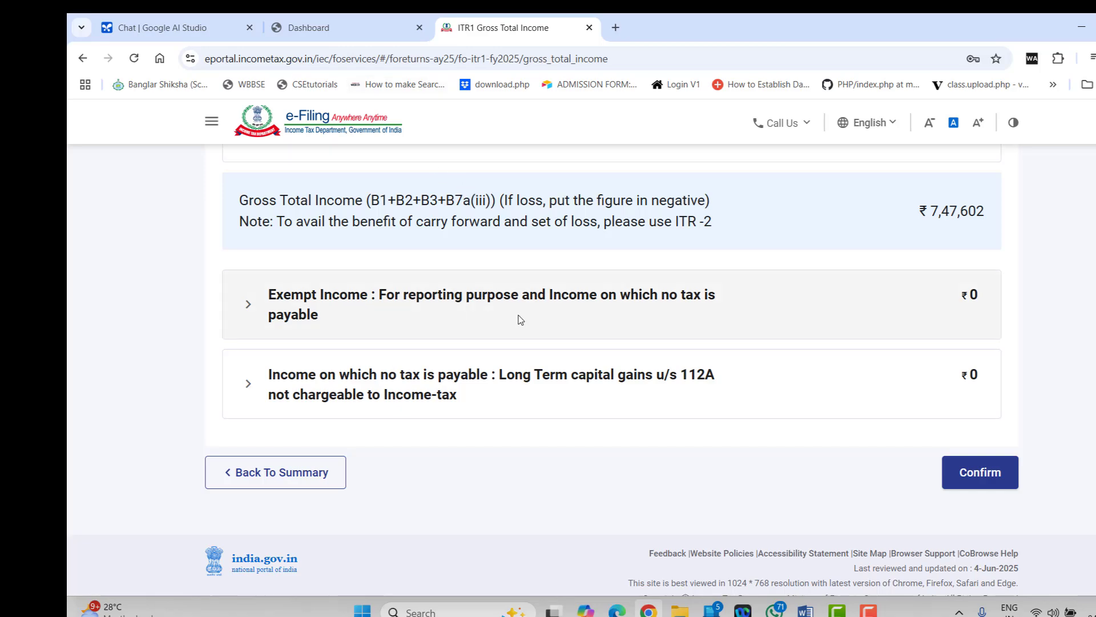
left_click(434, 300)
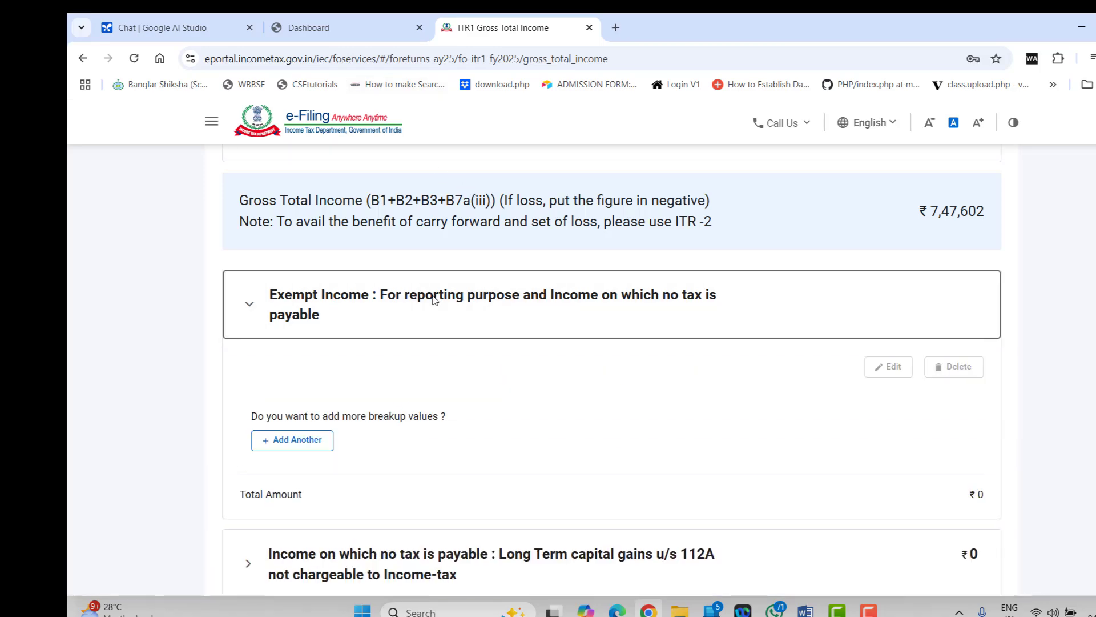
left_click(329, 440)
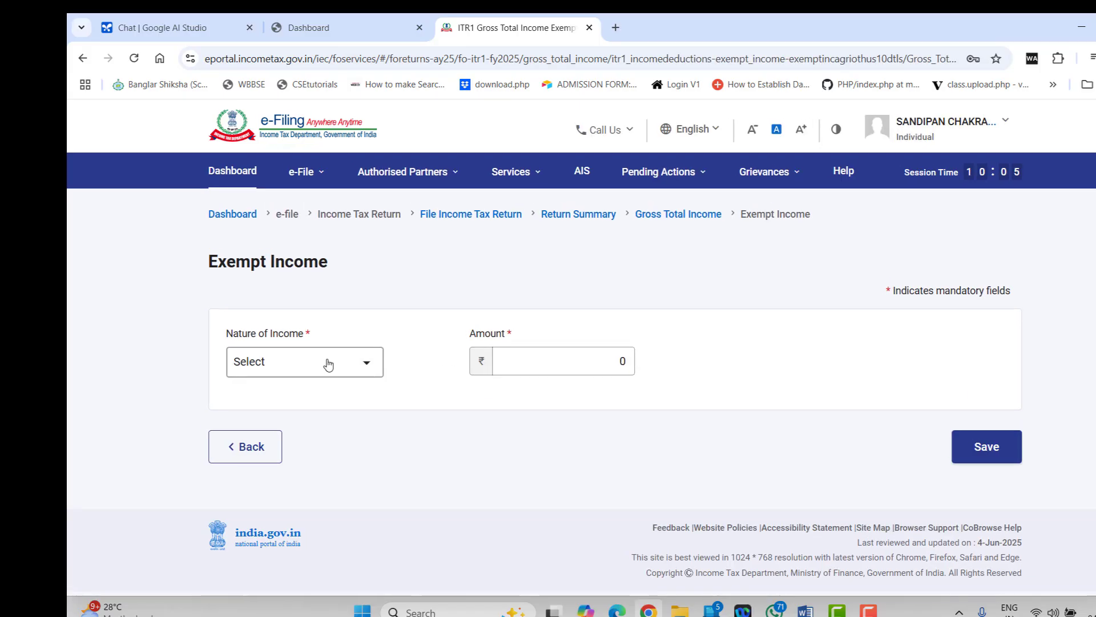
left_click(328, 364)
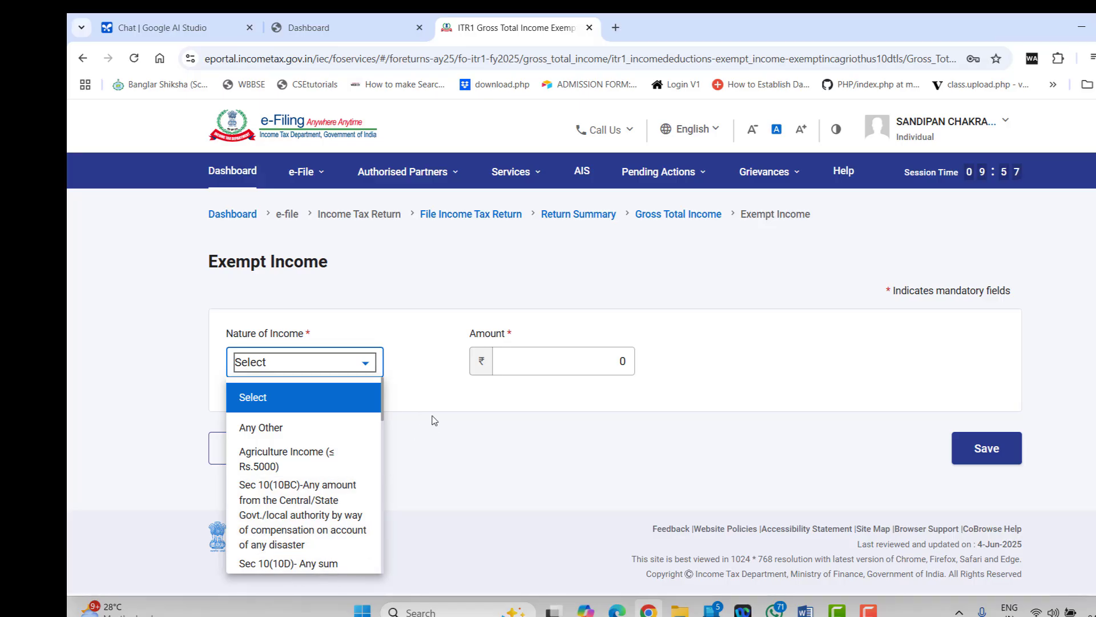
left_click(243, 449)
Under 112A long-term capital gains, enter sale consideration 300000 and cost 200000
scroll(359, 403, "down", 3)
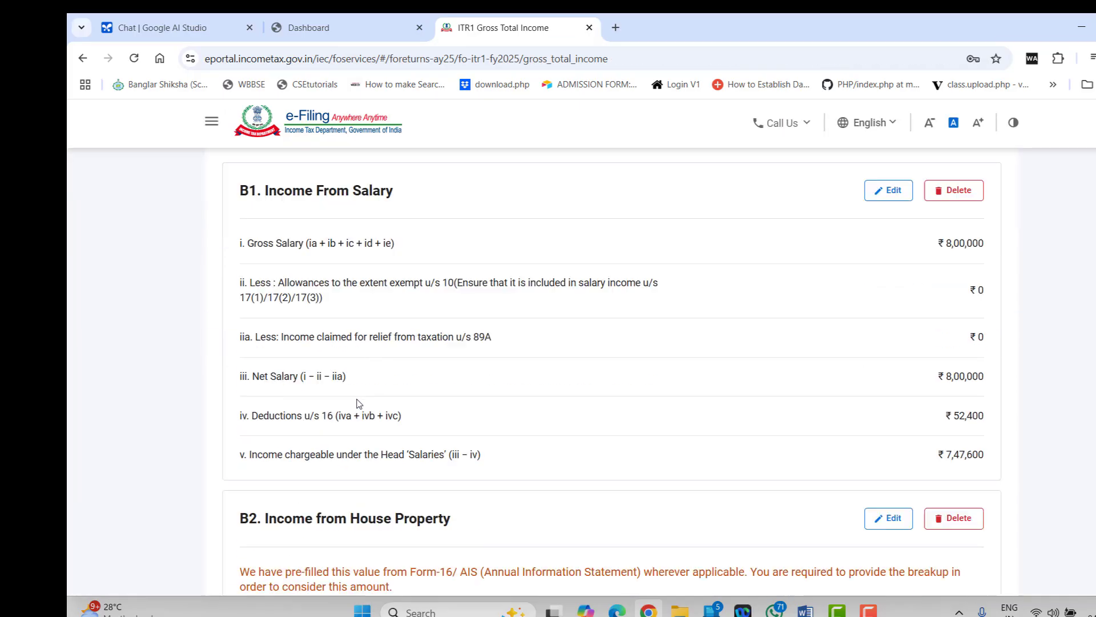
scroll(359, 403, "down", 15)
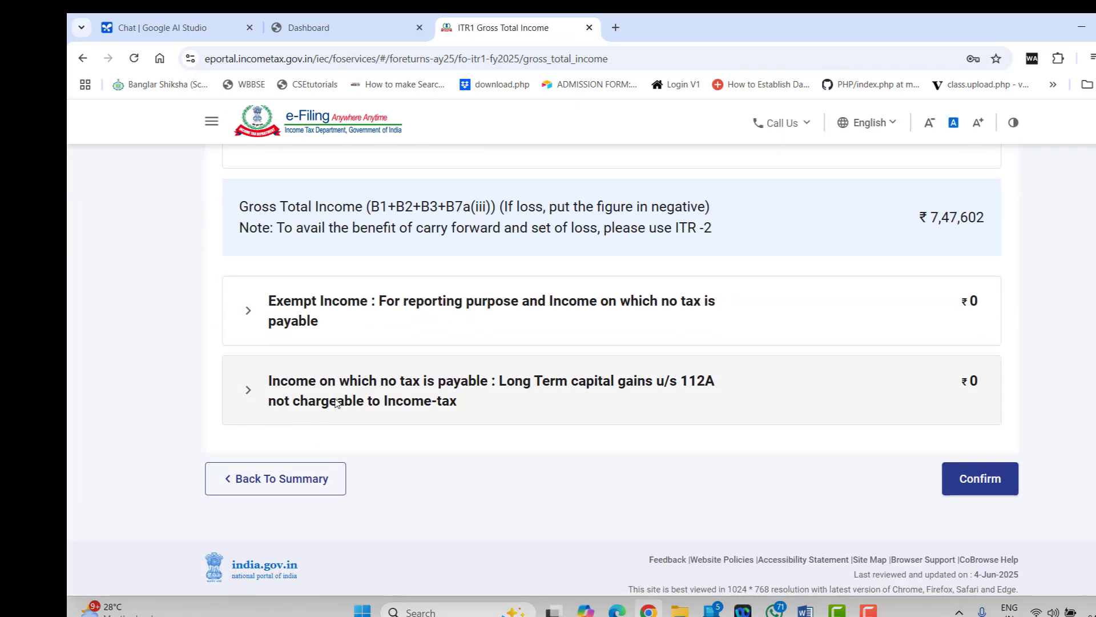
left_click(337, 403)
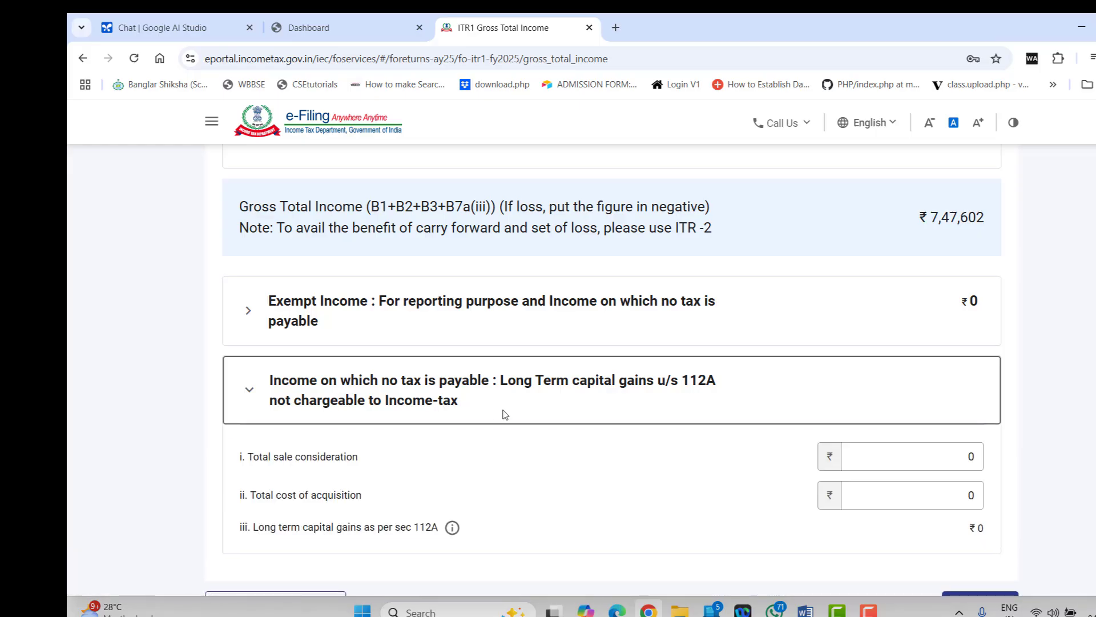
scroll(501, 411, "down", 3)
left_click(966, 313)
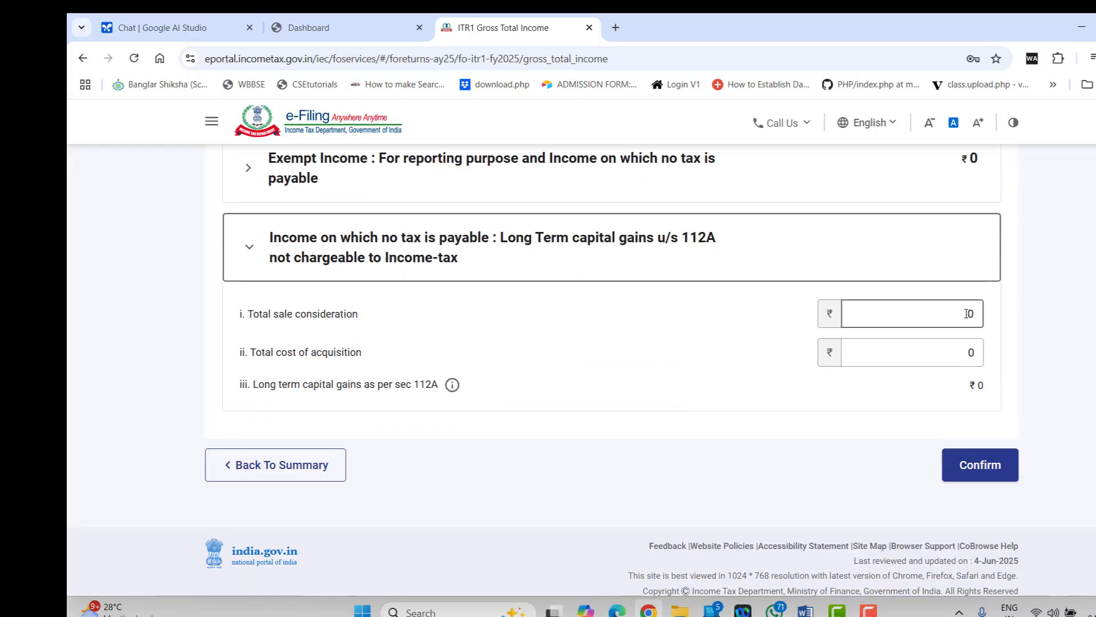
type("3")
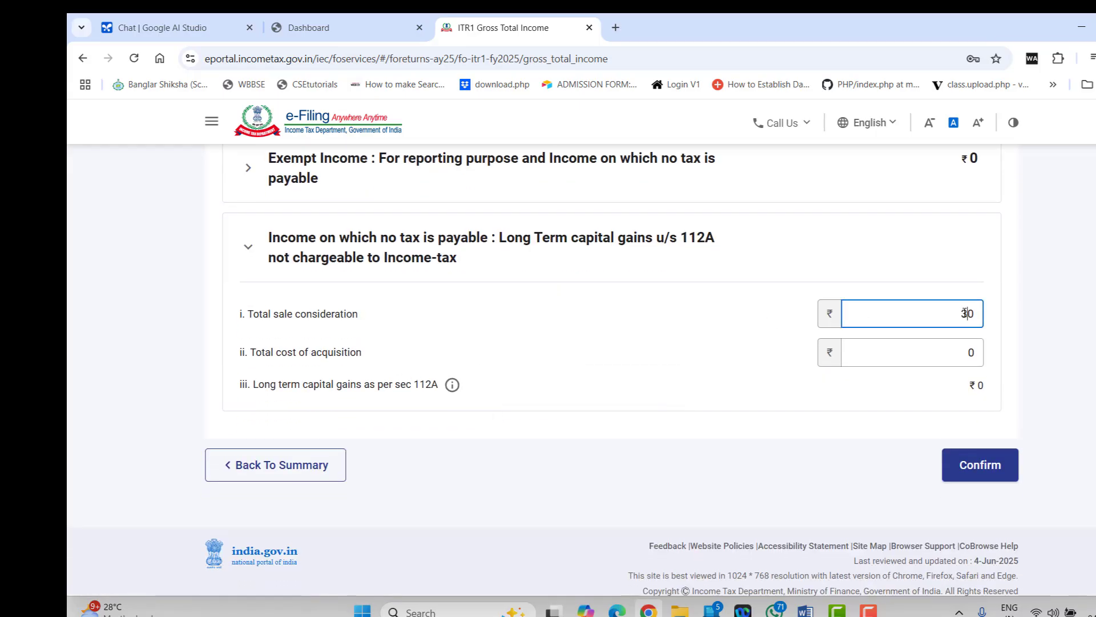
type("0000")
left_click(945, 353)
type("2")
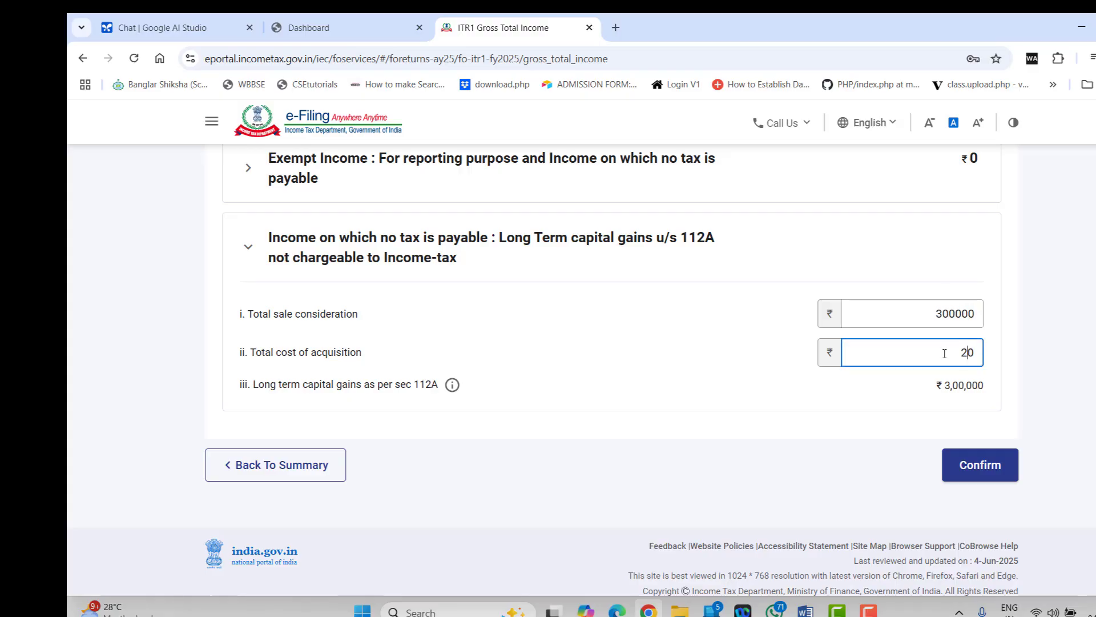
type("0000")
left_click(693, 357)
Confirm the Gross Total Income schedule with the ₹1,00,000 112A gain
scroll(814, 398, "up", 10)
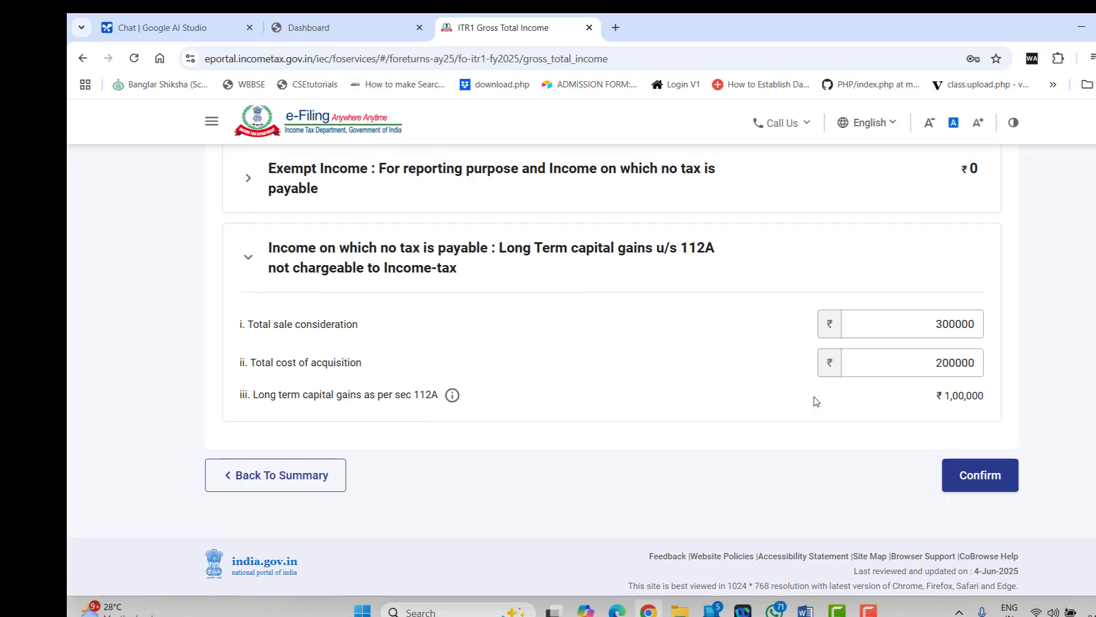
scroll(816, 401, "down", 3)
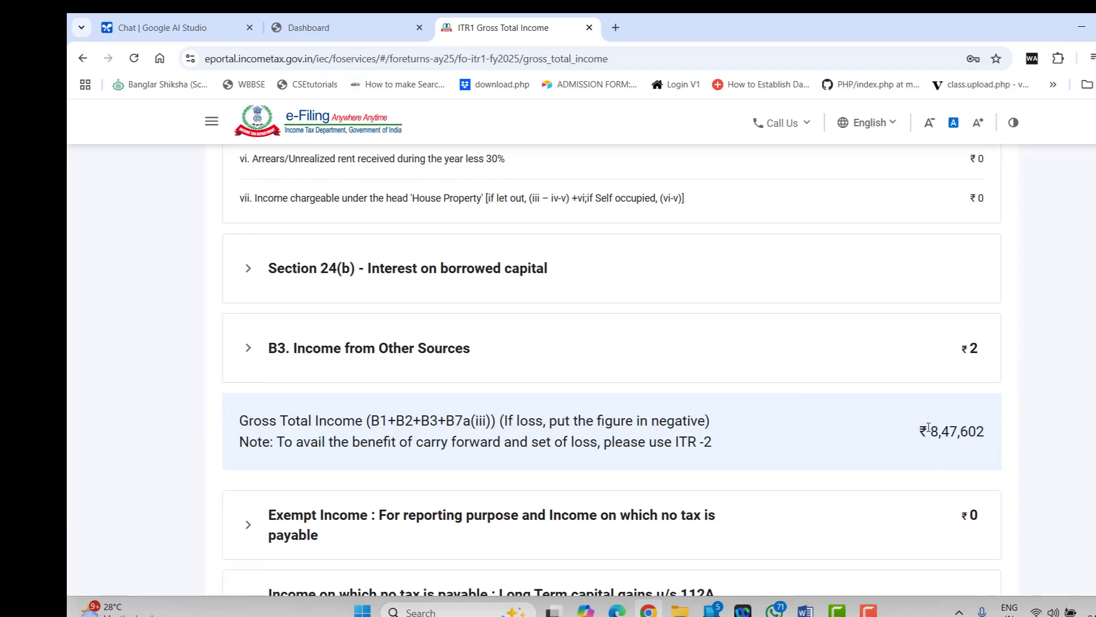
scroll(772, 442, "up", 5)
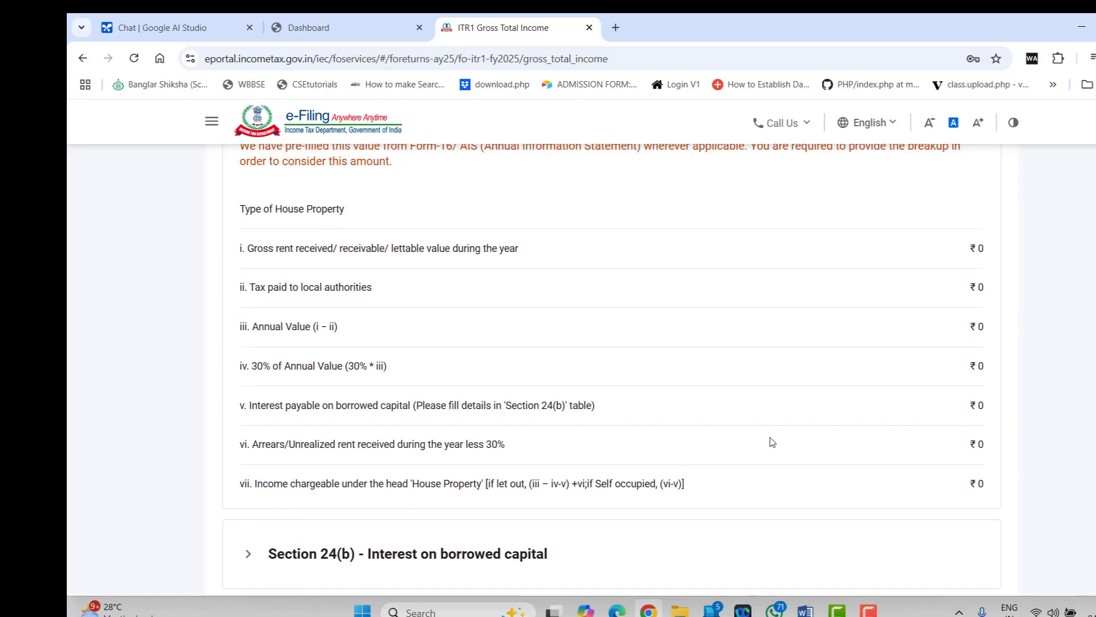
scroll(772, 443, "up", 6)
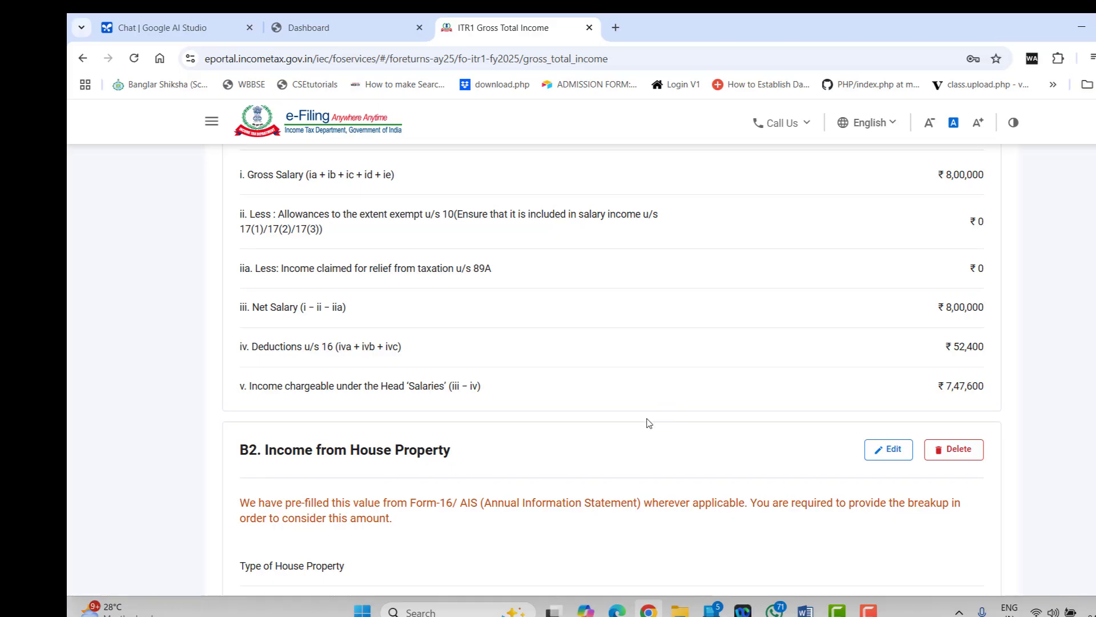
scroll(650, 422, "down", 15)
scroll(656, 421, "down", 3)
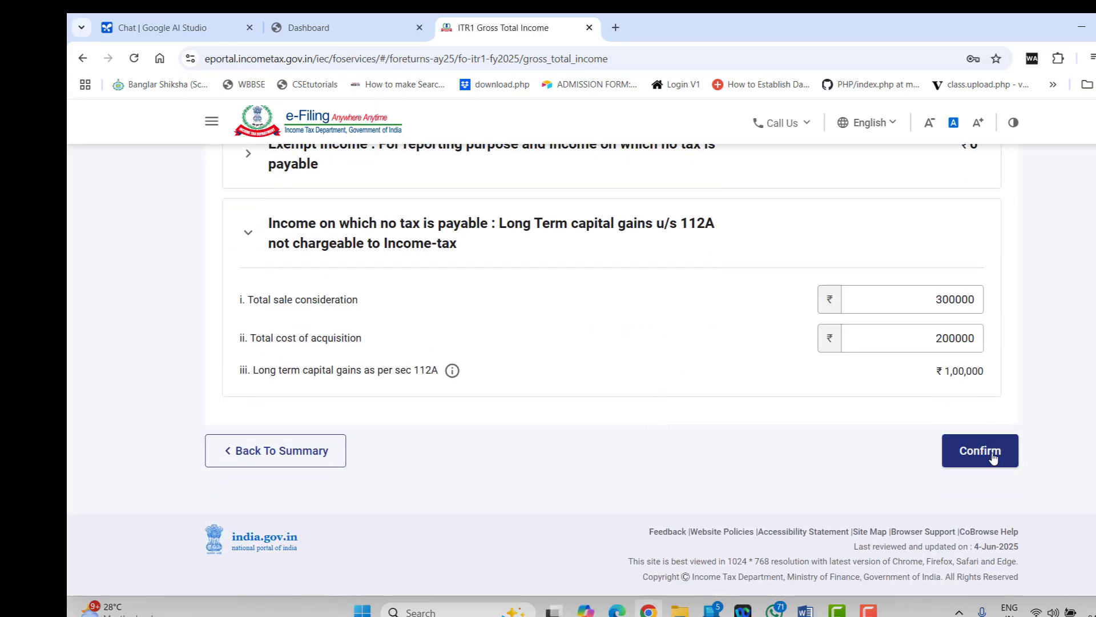
left_click(980, 451)
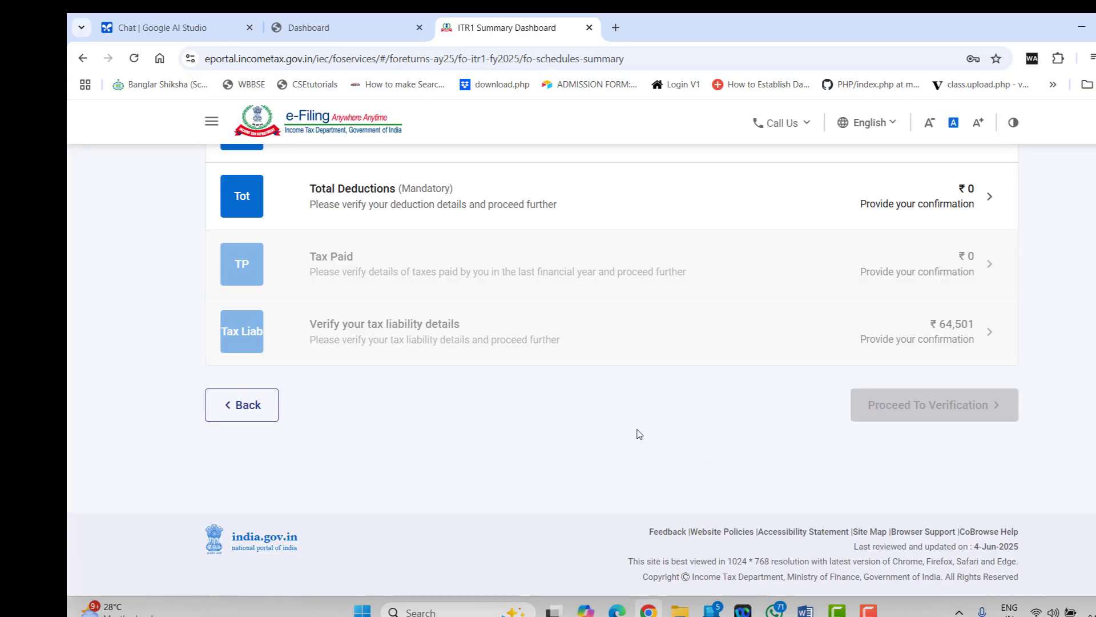
Scroll the Summary Dashboard to check Personal Information and Gross Total Income read Confirmed
scroll(639, 434, "up", 7)
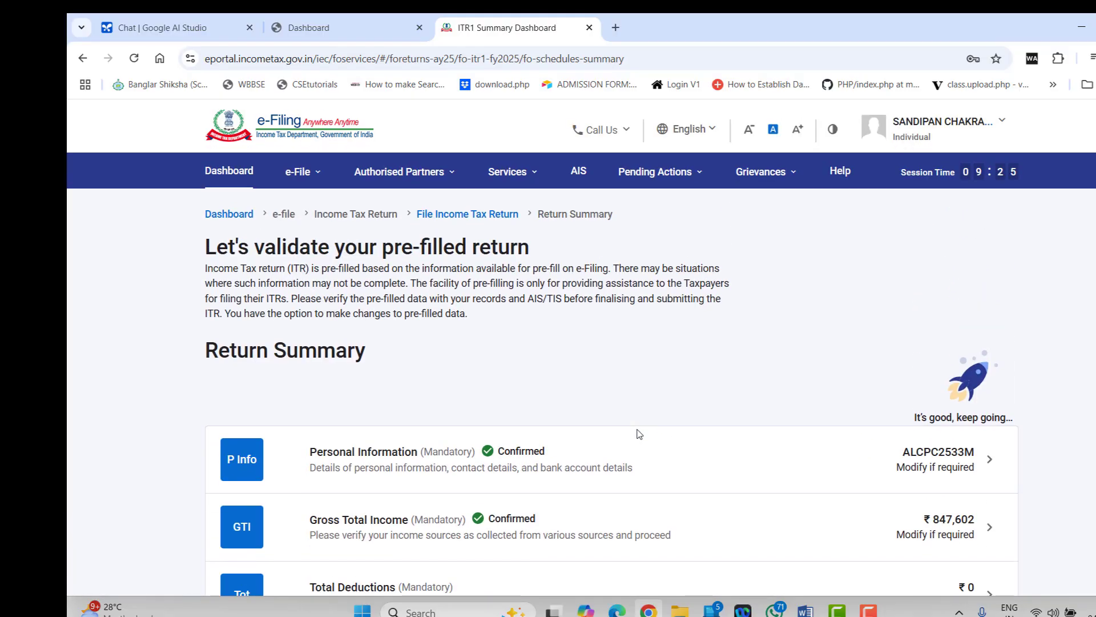
scroll(639, 435, "down", 5)
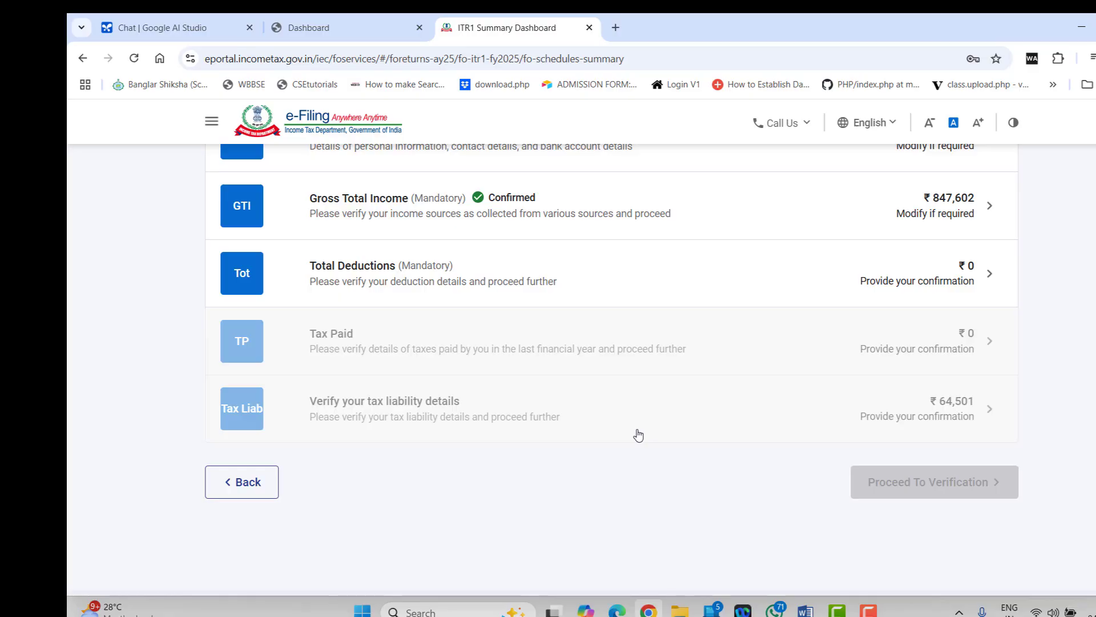
mouse_move(649, 610)
scroll(737, 273, "up", 1)
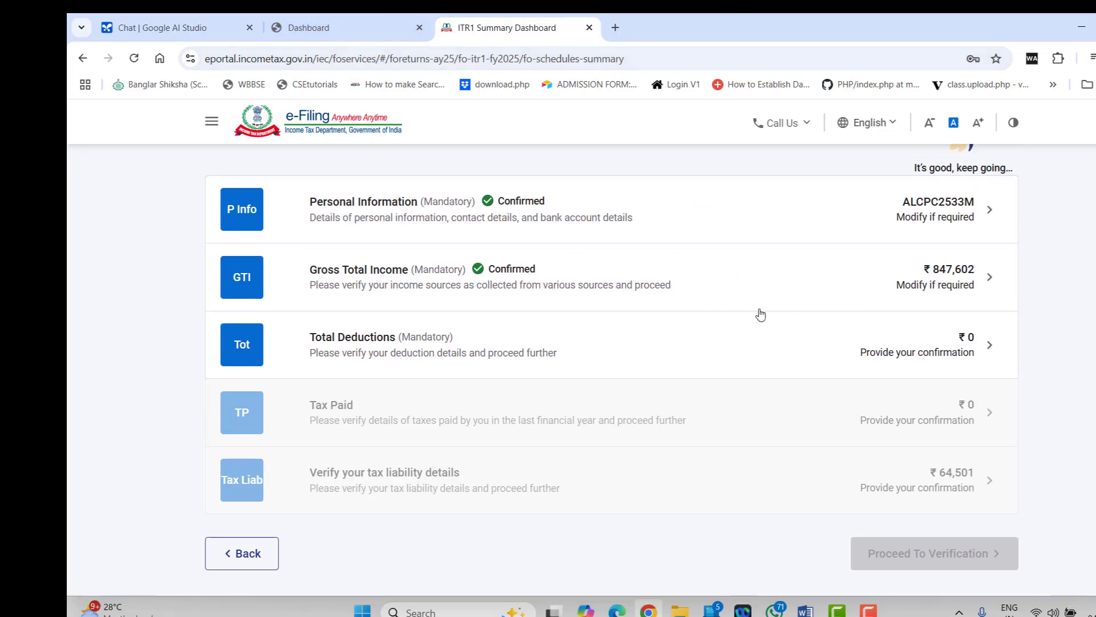
Open Total Deductions, edit Section 80C and add a new breakup entry
left_click(651, 350)
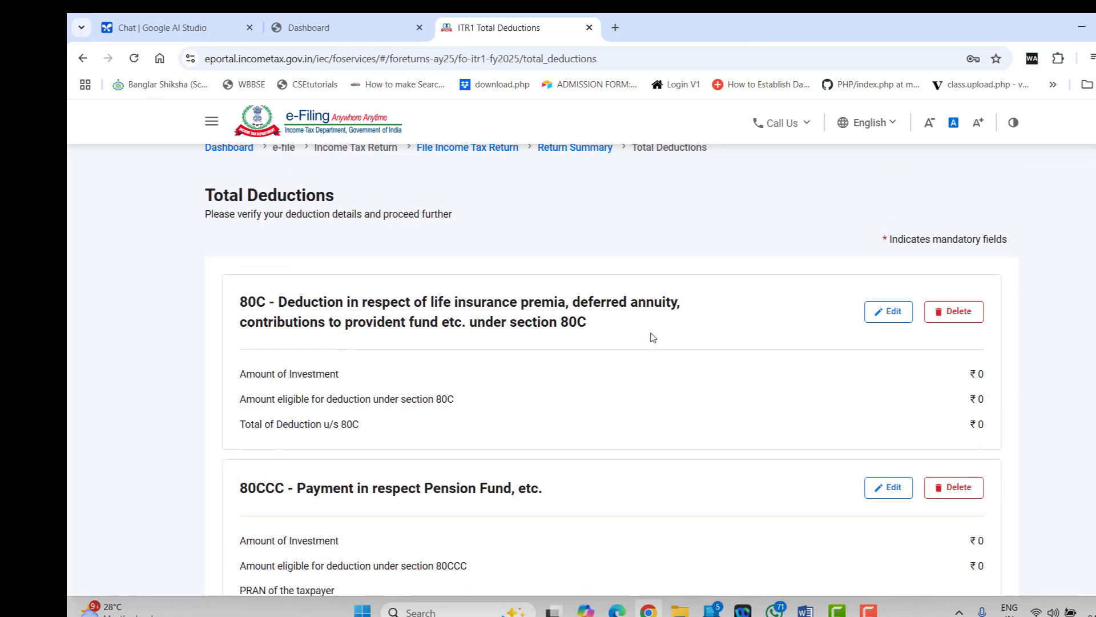
scroll(661, 340, "down", 2)
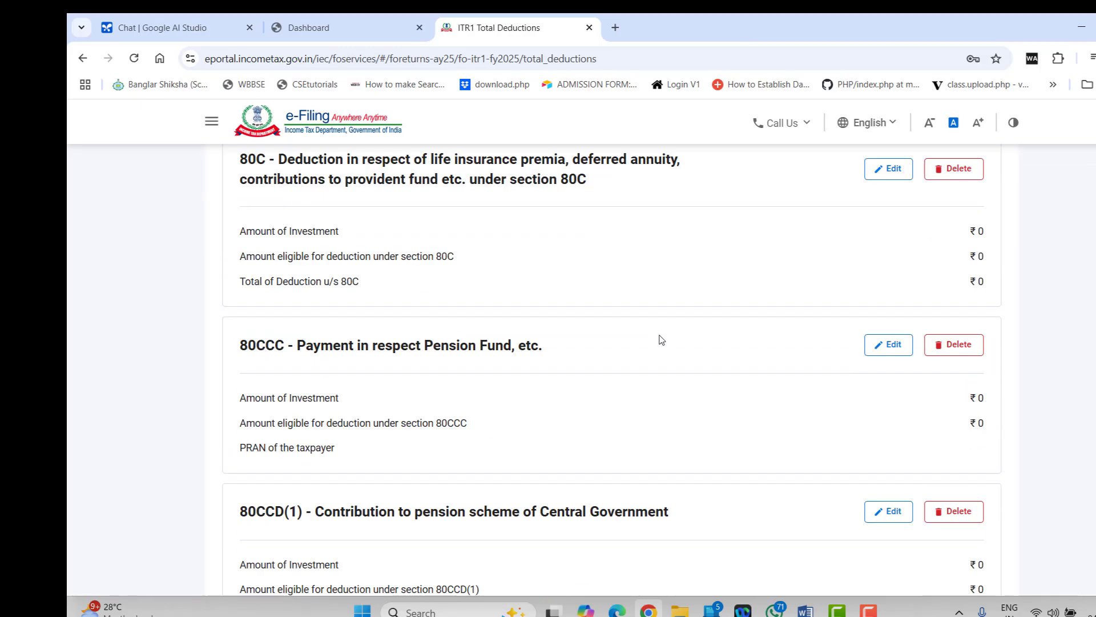
scroll(661, 340, "up", 1)
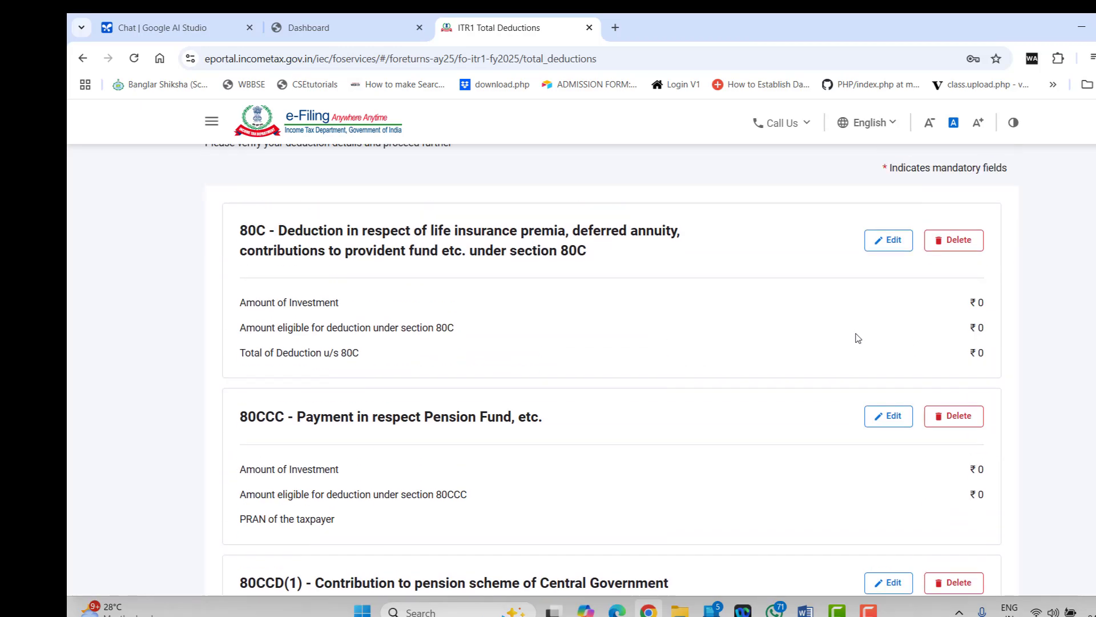
left_click(888, 240)
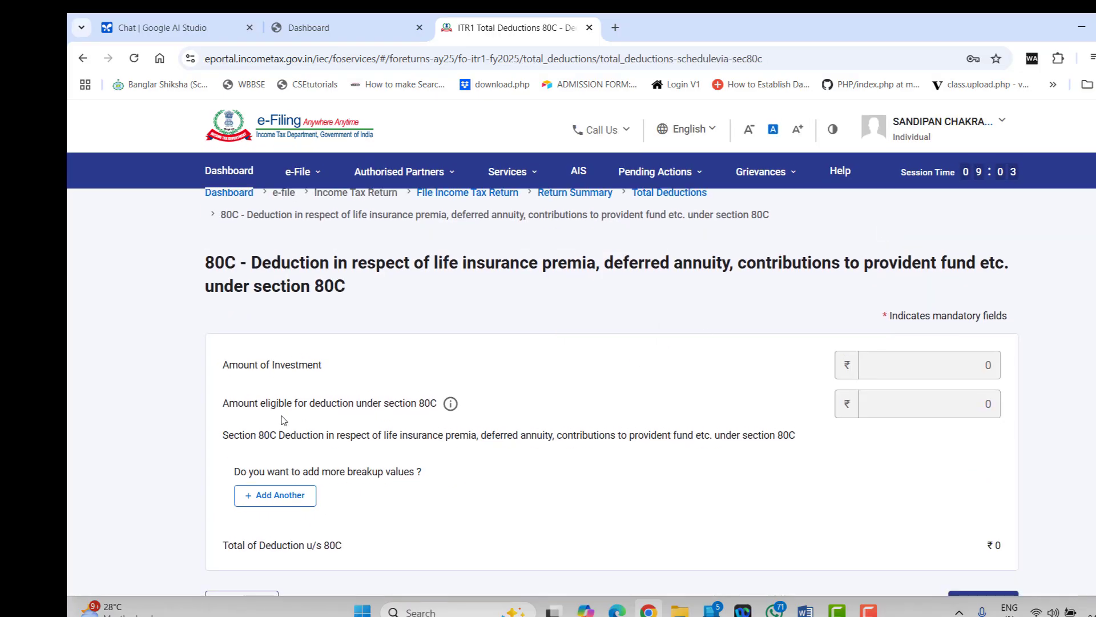
scroll(506, 393, "down", 2)
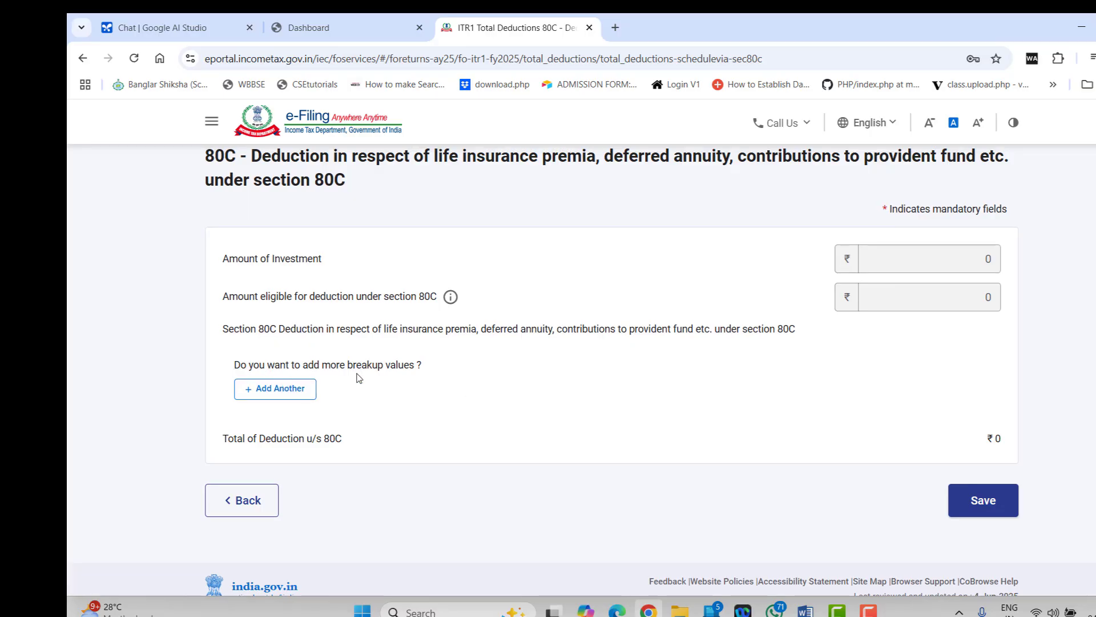
left_click(290, 388)
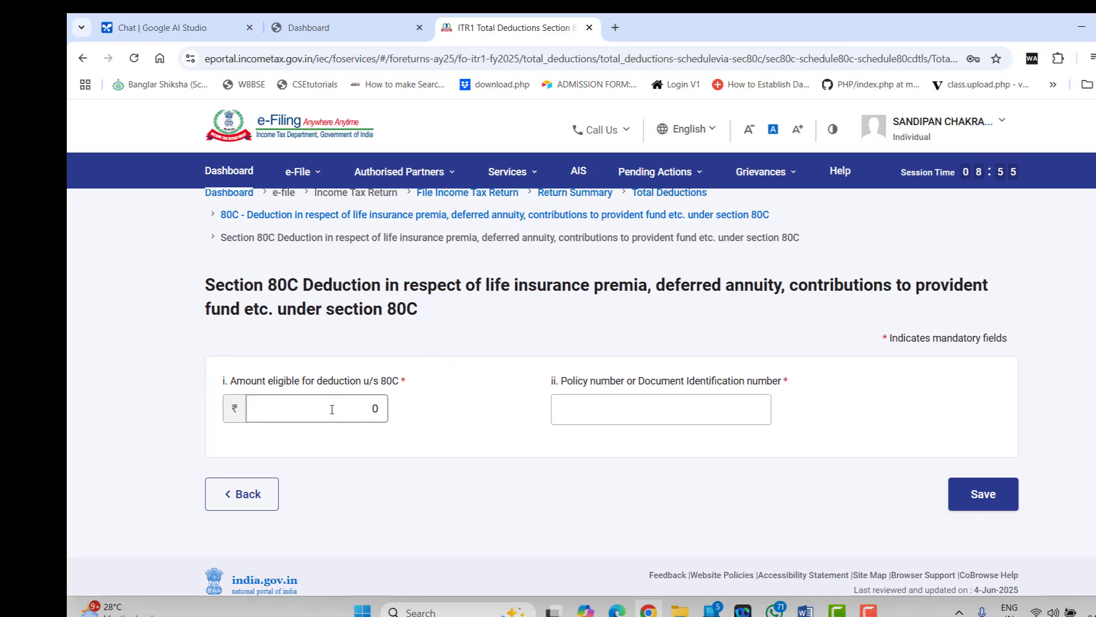
Enter an 80C amount of 120000 with the policy number and save it
left_click(368, 410)
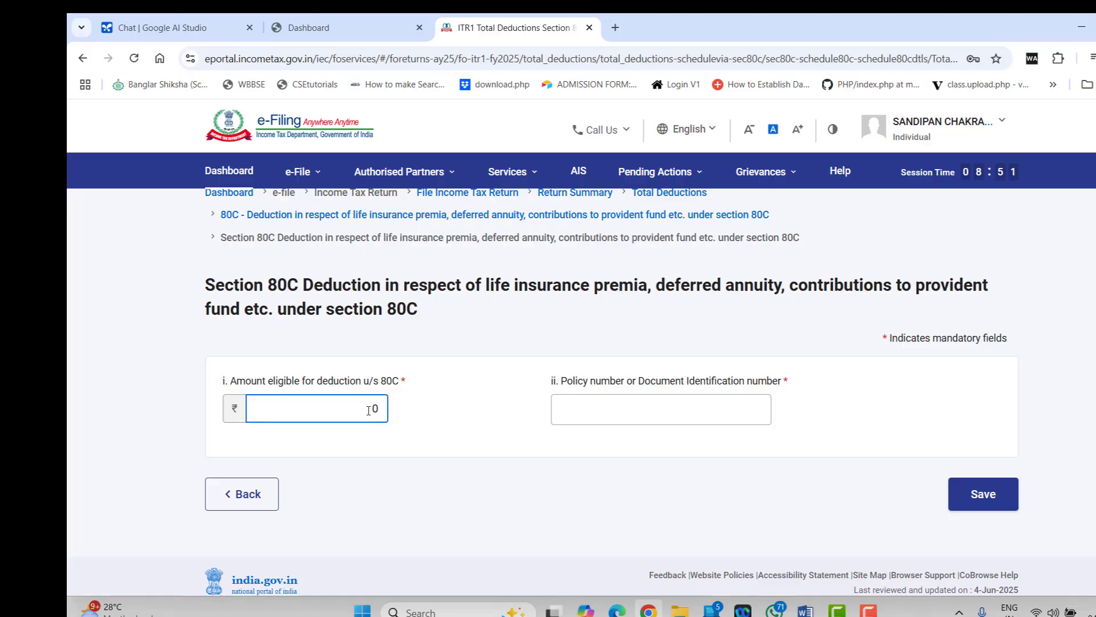
type("120000")
left_click(558, 408)
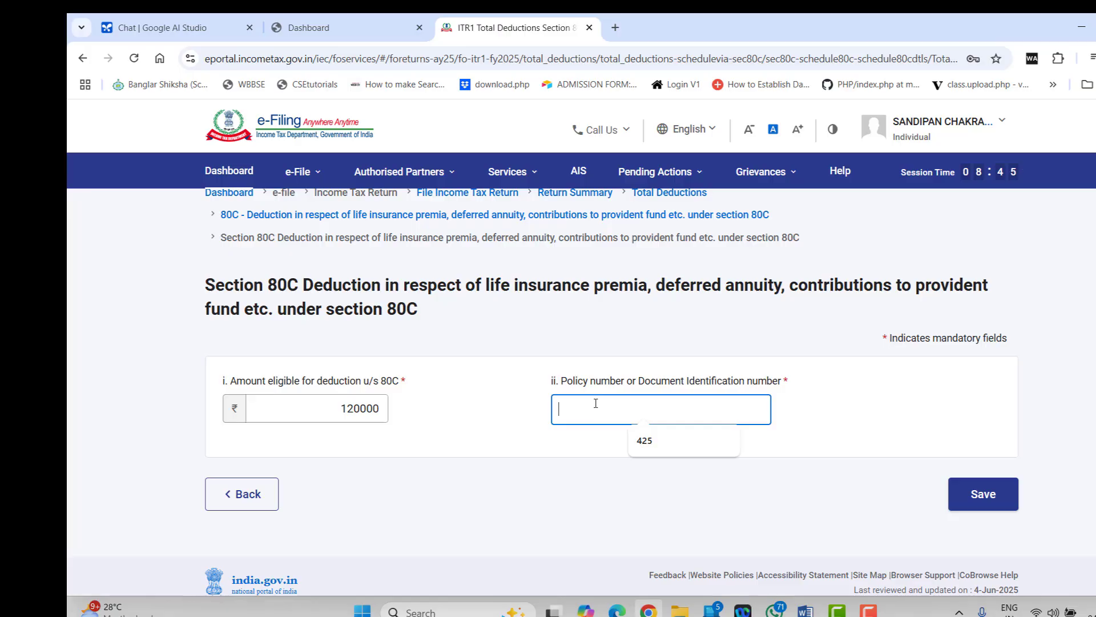
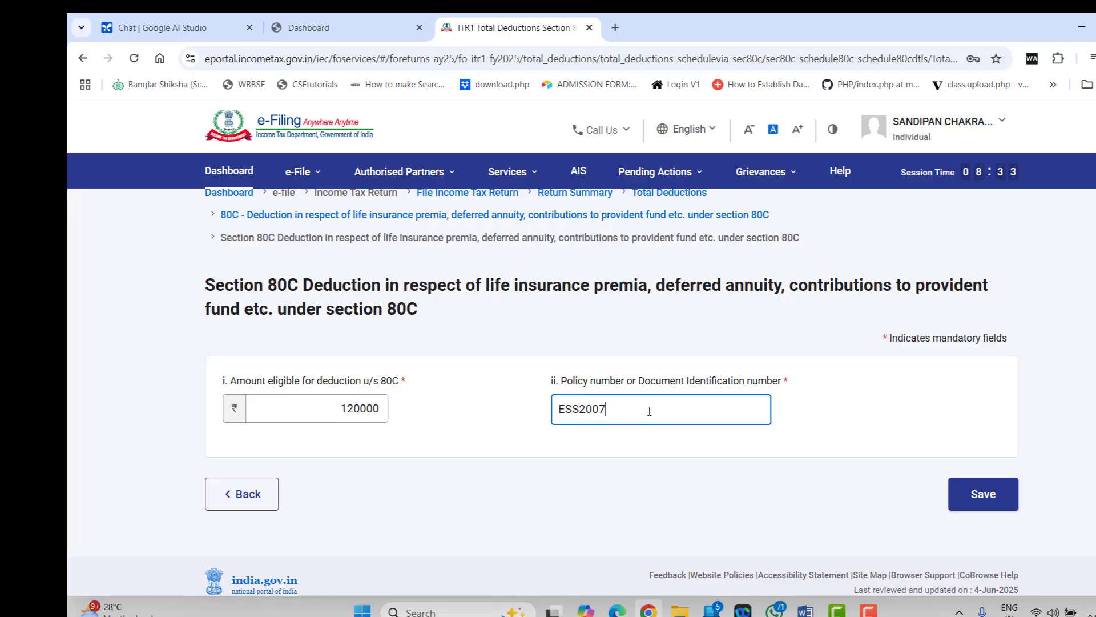
left_click(962, 506)
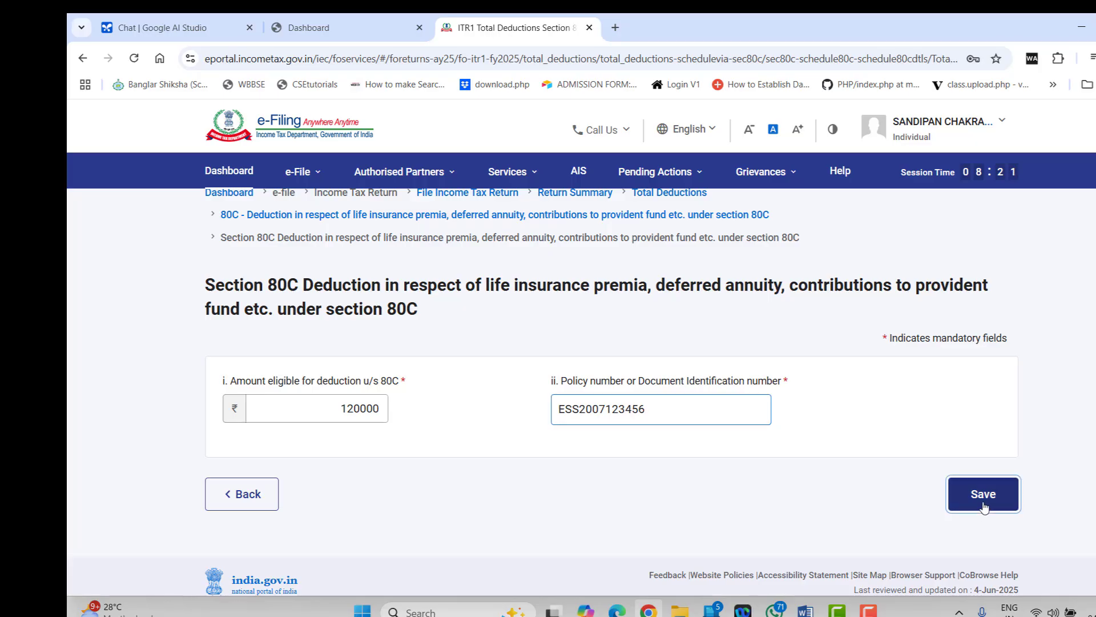
scroll(542, 386, "down", 5)
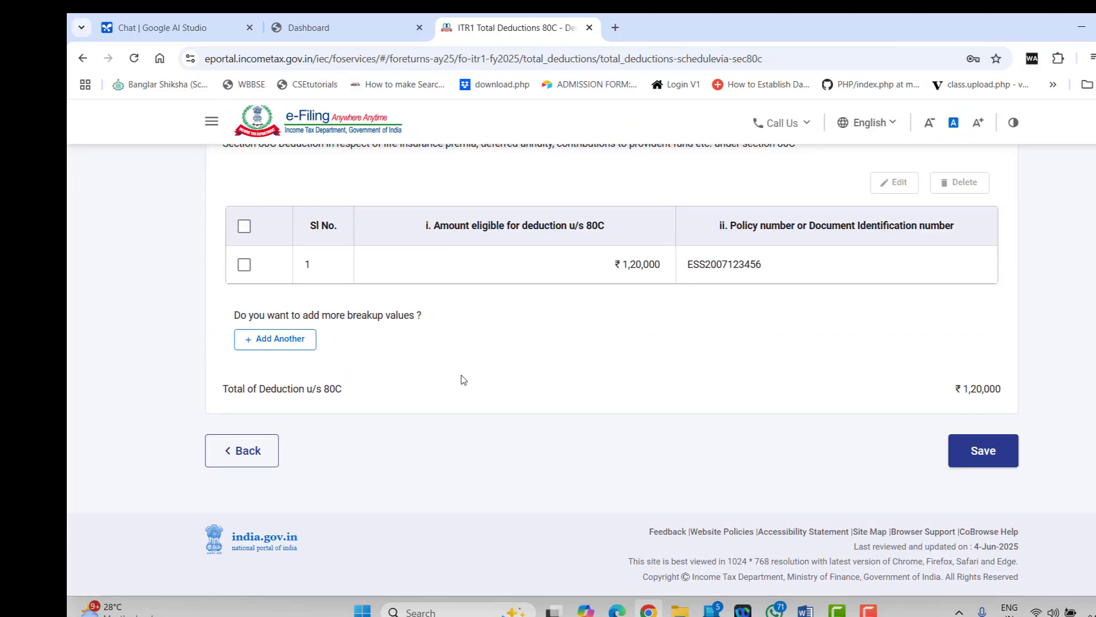
Add a second 80C entry of ₹10,000 with its policy number and save it
left_click(286, 340)
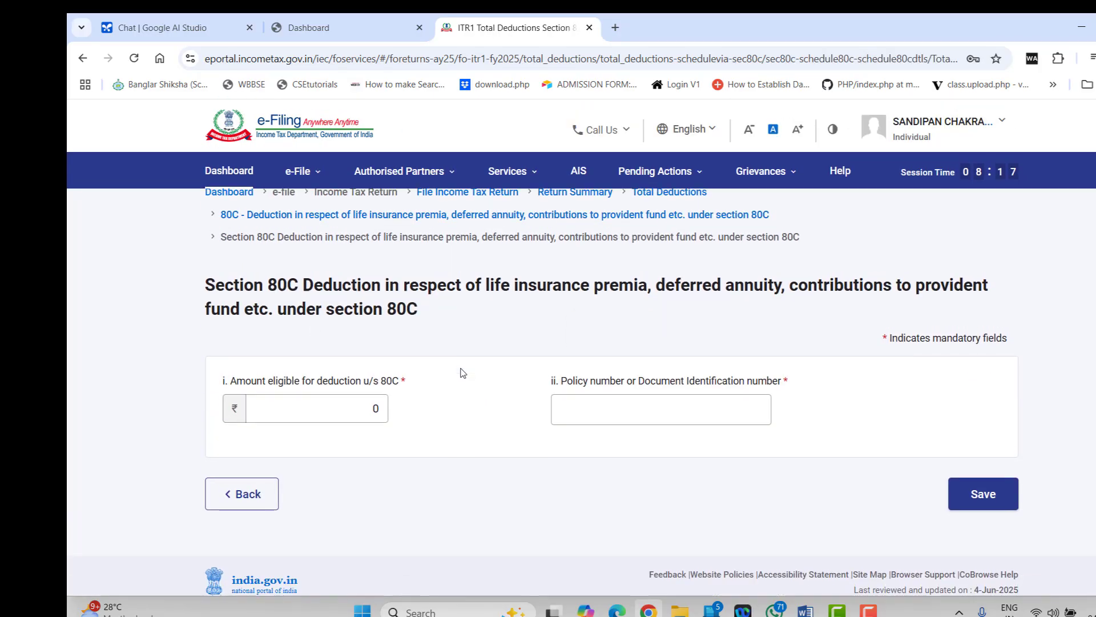
left_click(372, 407)
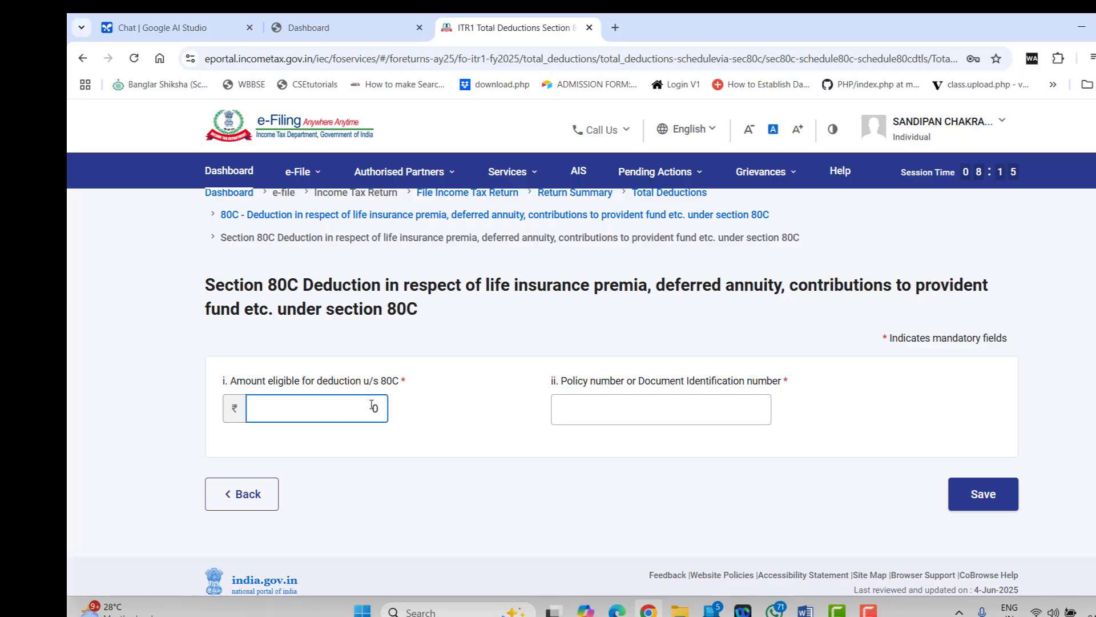
type("10000")
left_click(571, 407)
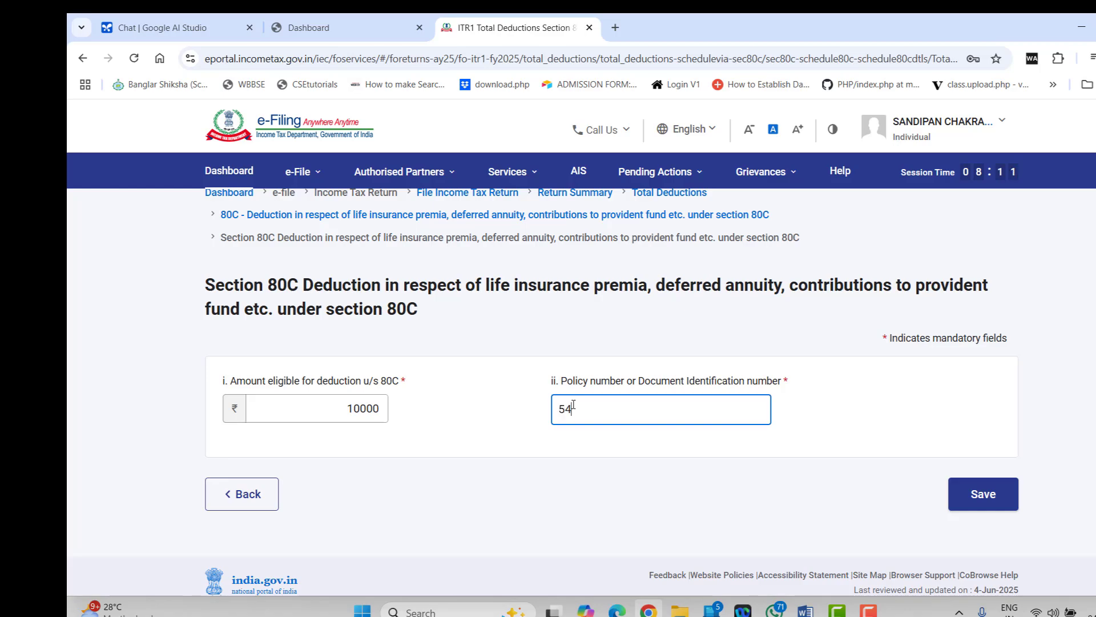
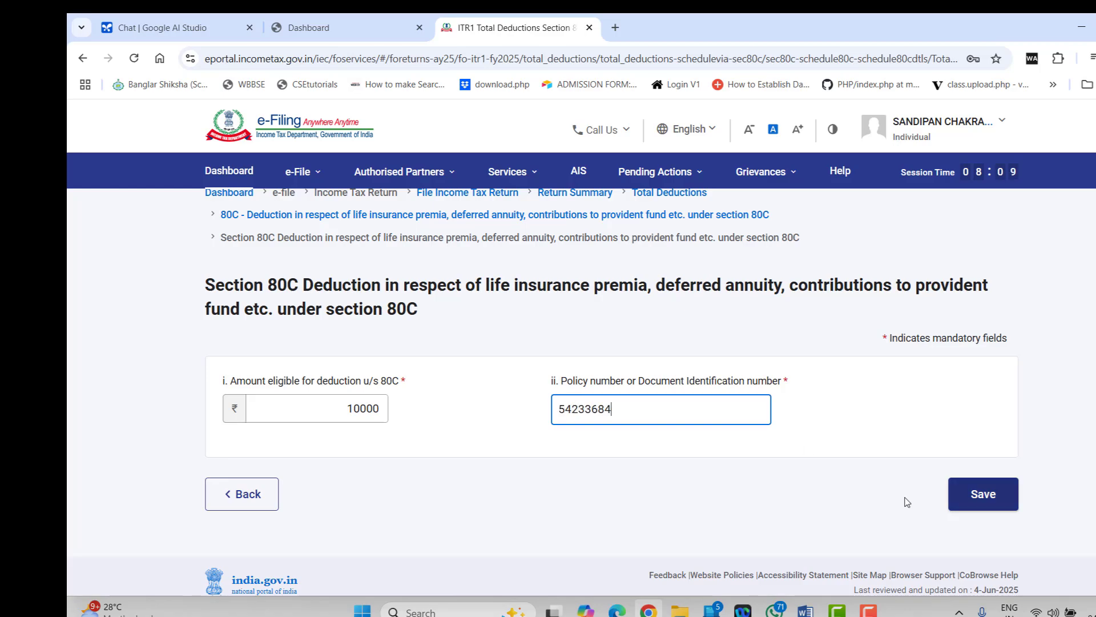
left_click(986, 496)
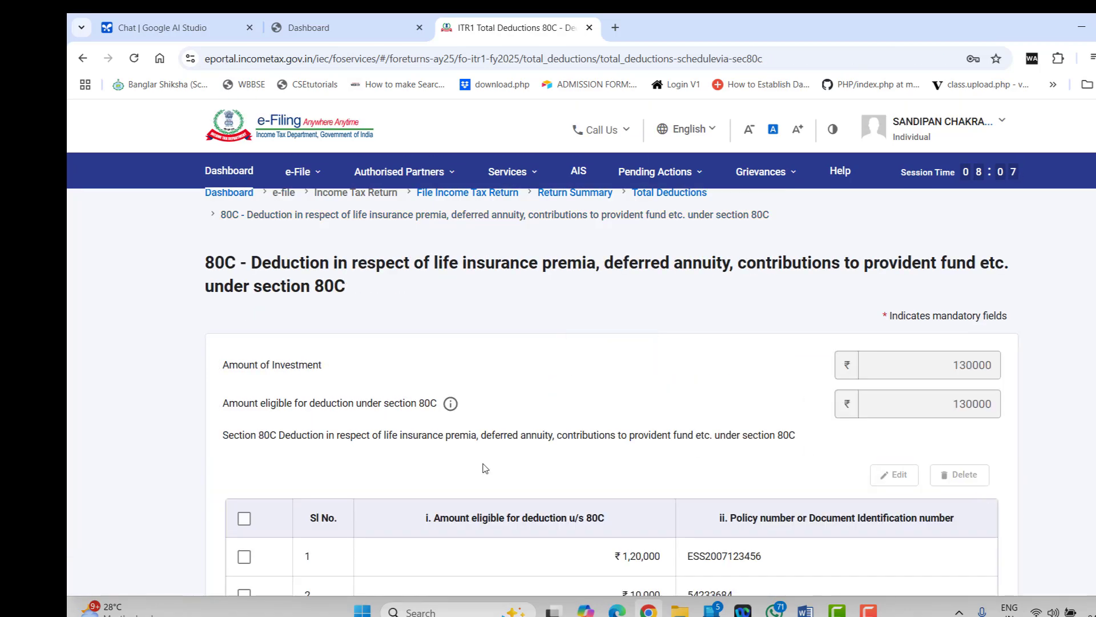
Discard the extra blank entry and save the 80C deductions totalling ₹1,30,000
scroll(443, 457, "down", 5)
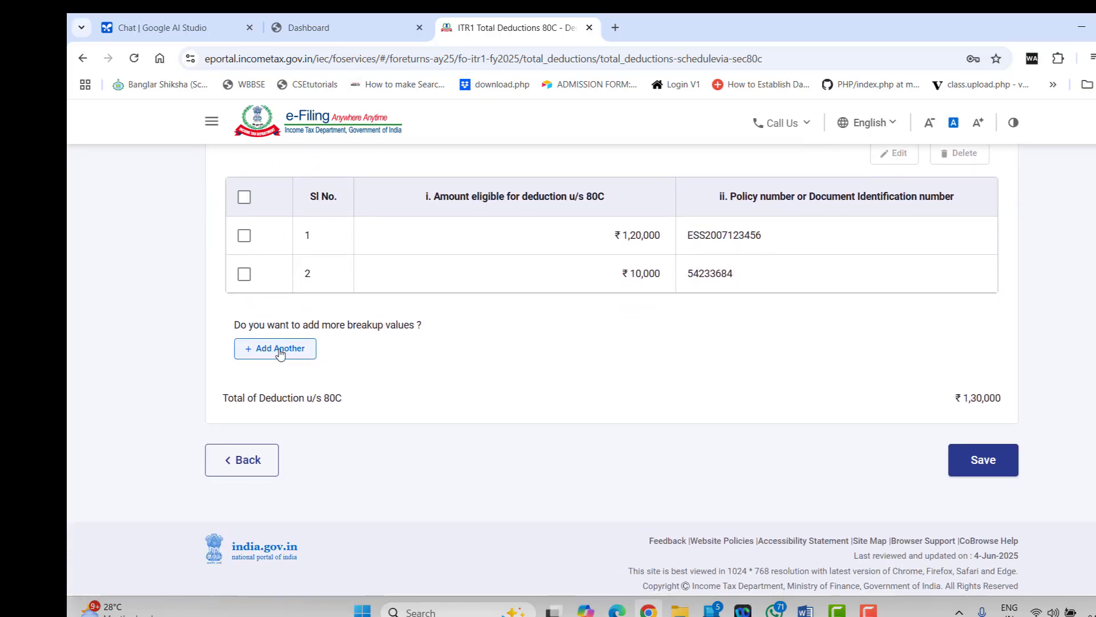
left_click(277, 346)
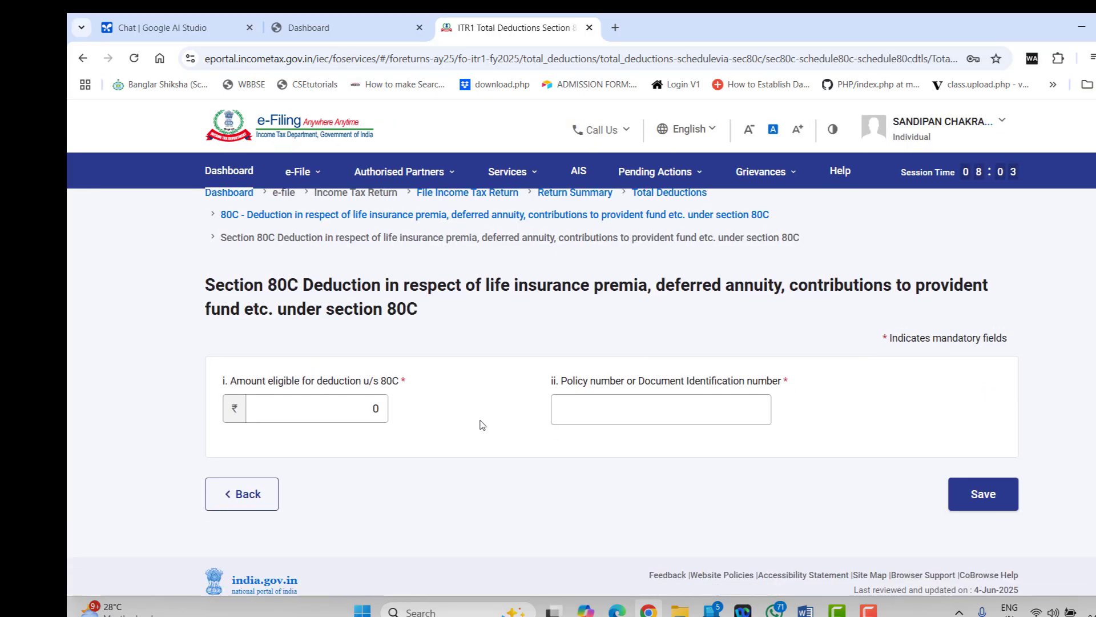
left_click(362, 411)
left_click(248, 494)
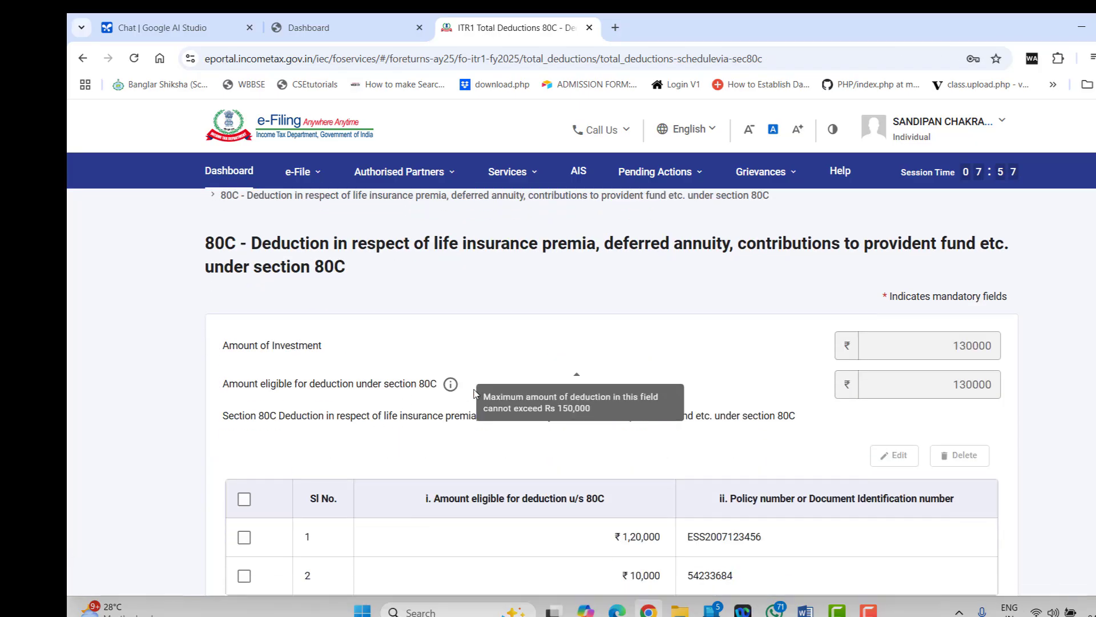
scroll(571, 371, "down", 6)
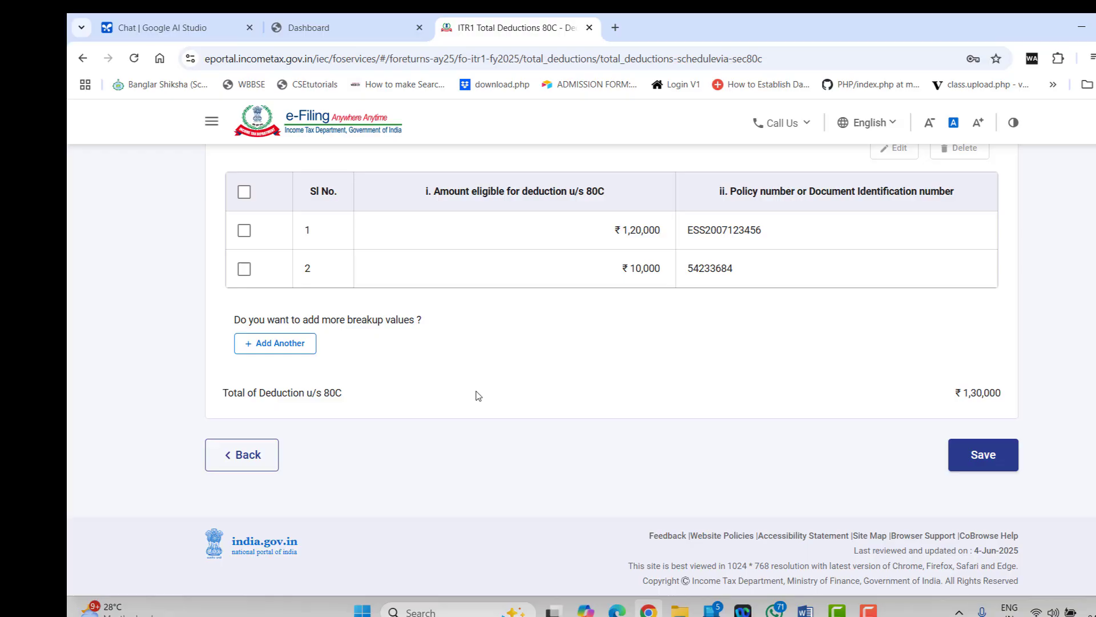
left_click(991, 453)
Enter a ₹40,000 80CCD(1B) pension contribution and try to save it
scroll(551, 409, "down", 4)
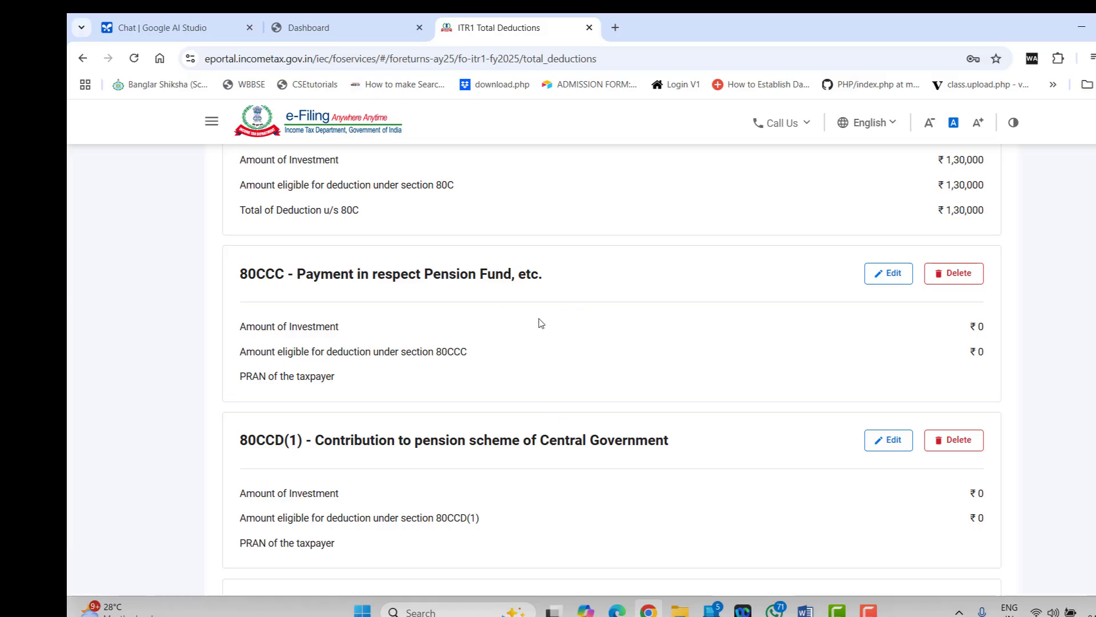
scroll(539, 323, "down", 5)
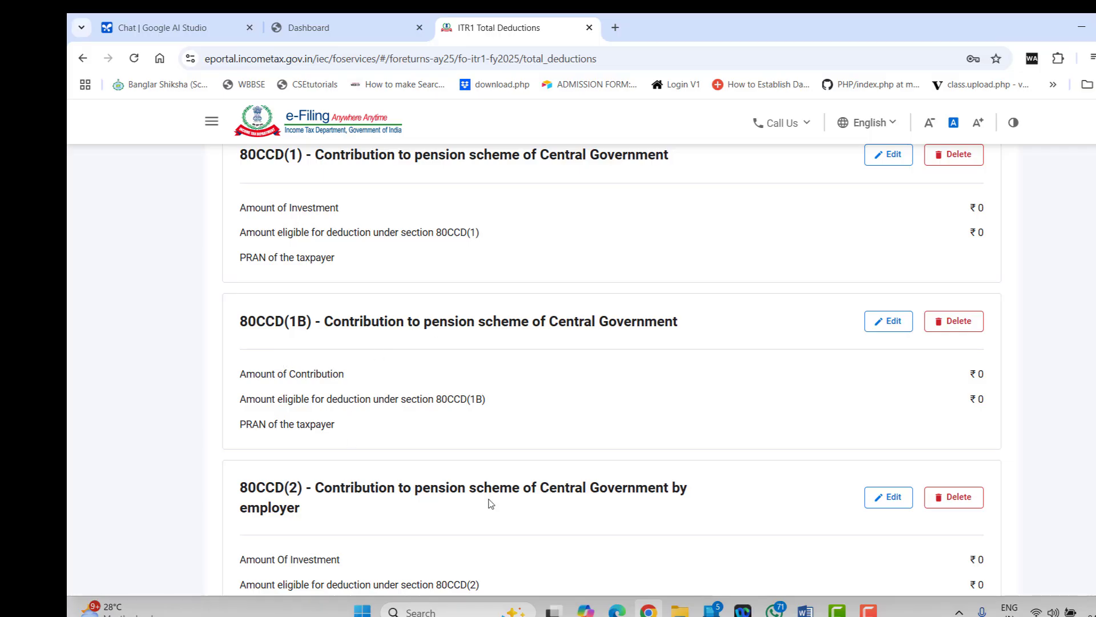
left_click(891, 326)
left_click(957, 347)
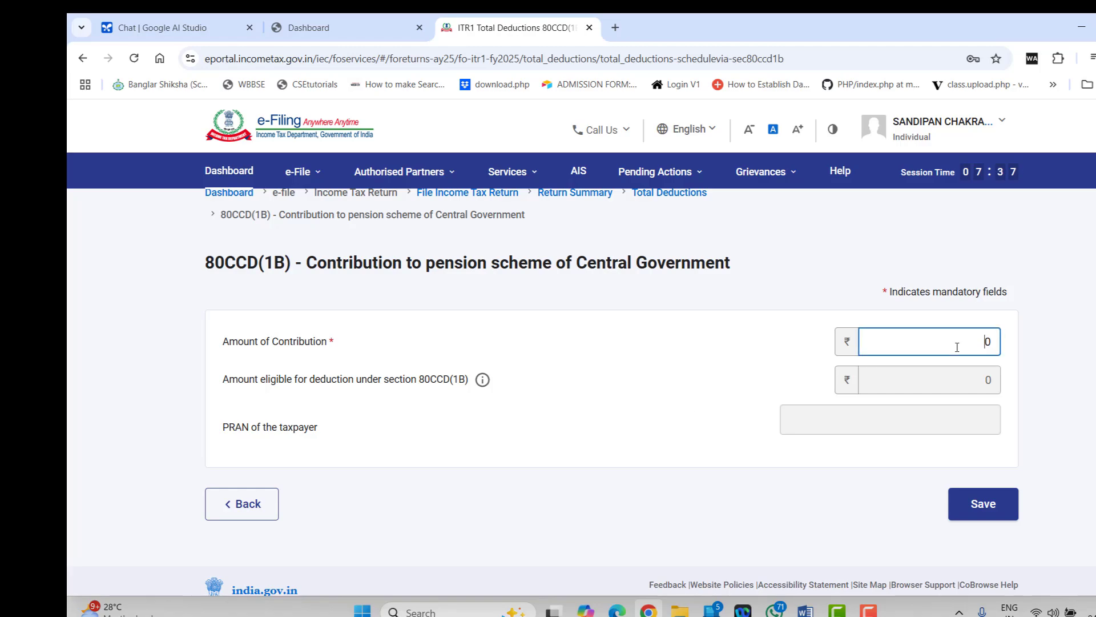
type("40000")
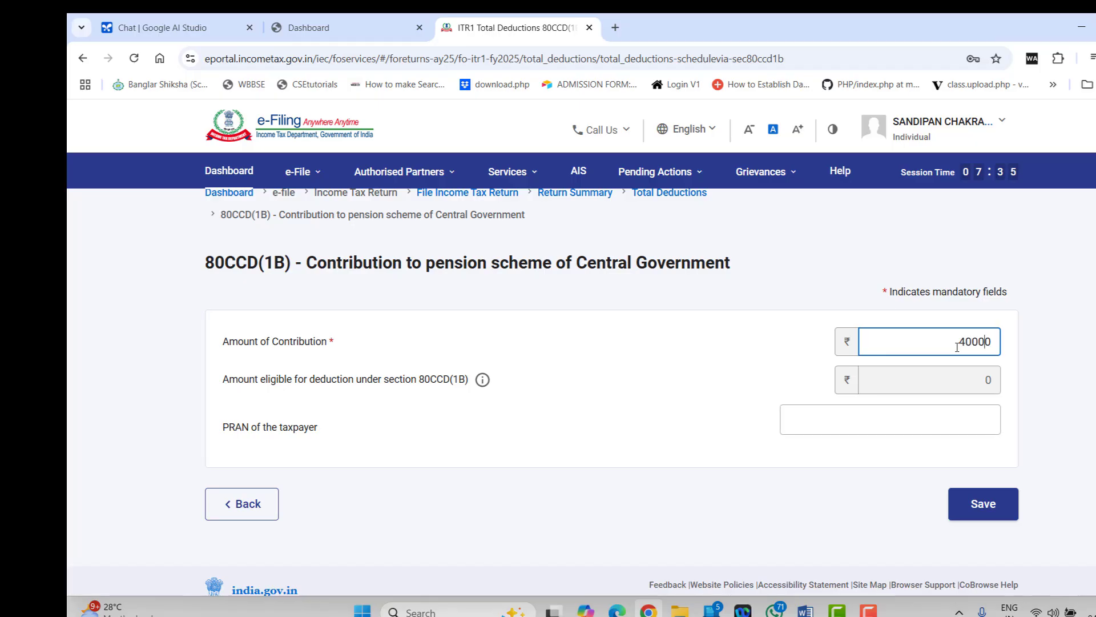
left_click(767, 364)
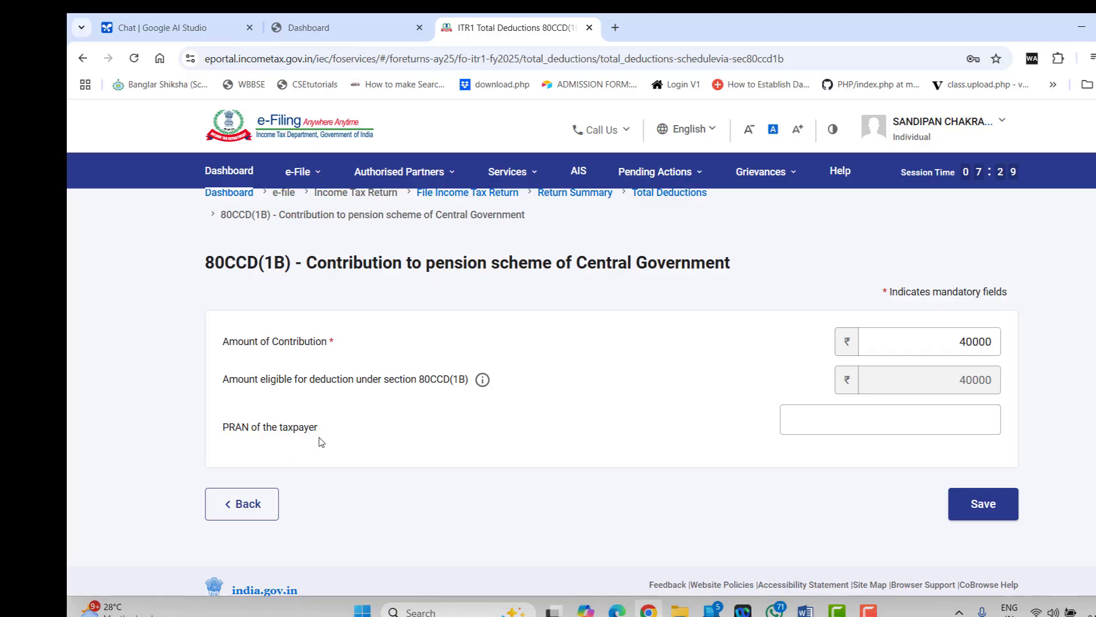
left_click(986, 507)
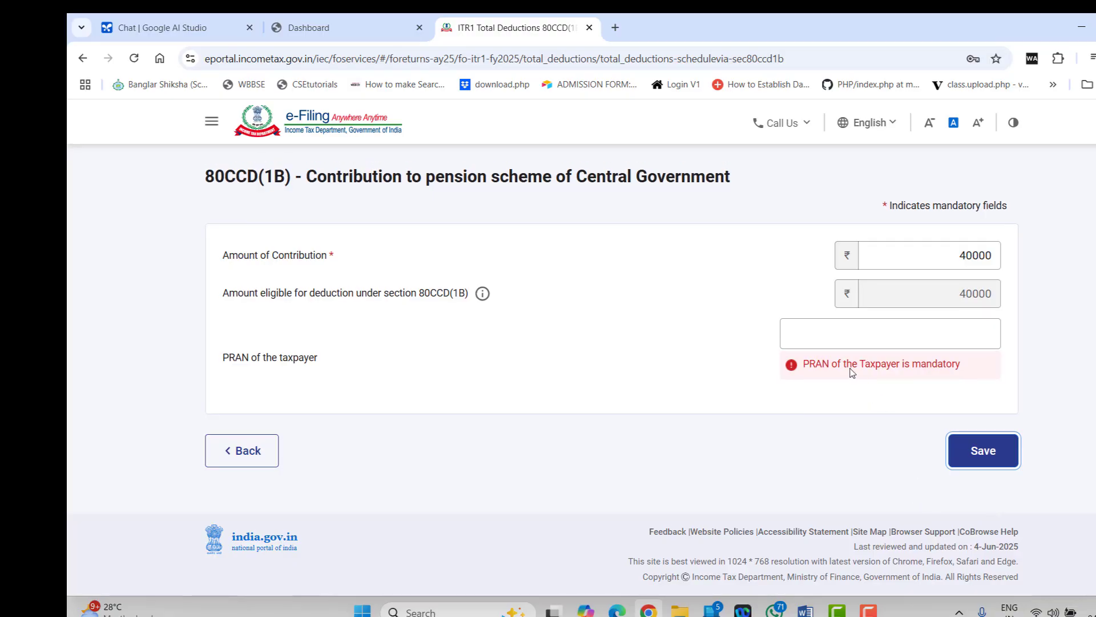
Fill in a partial PRAN and retry saving the 80CCD(1B) contribution
left_click(841, 346)
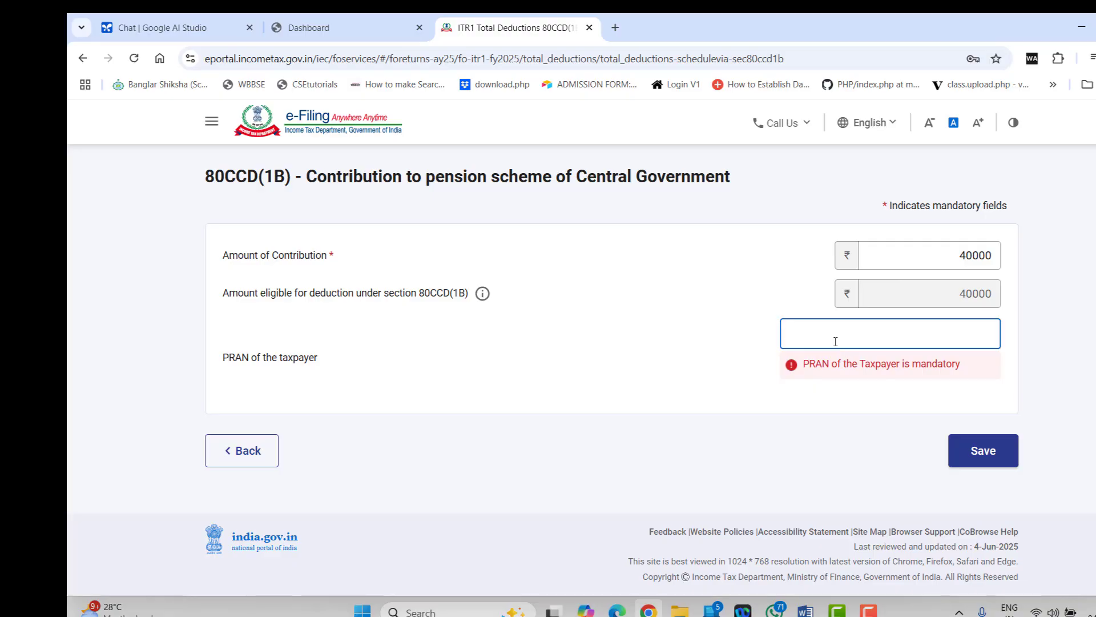
left_click(1010, 451)
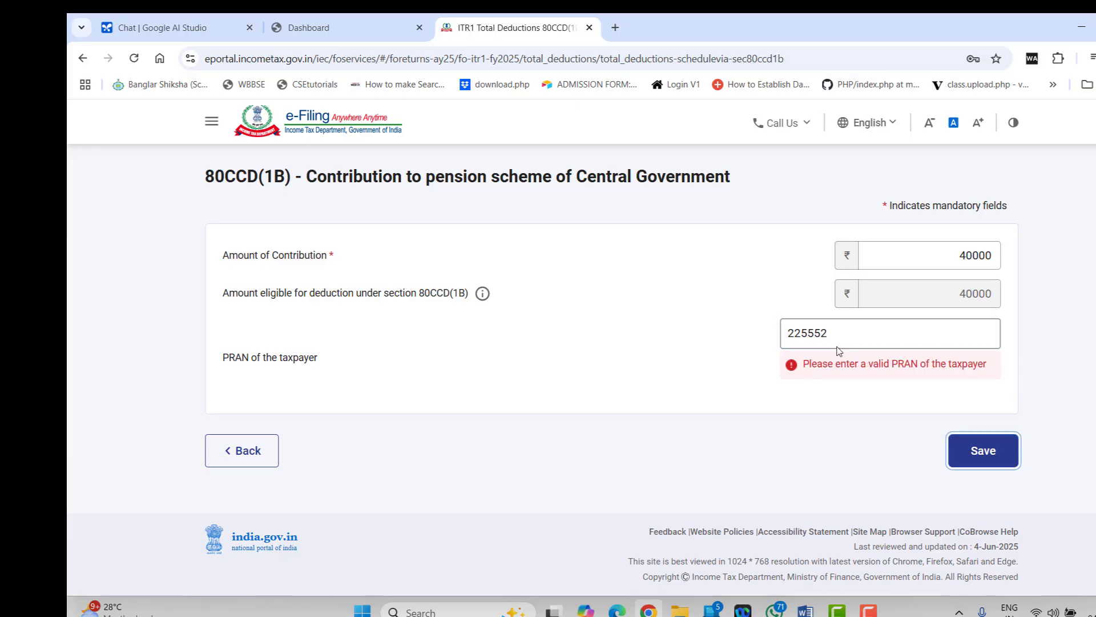
left_click(851, 335)
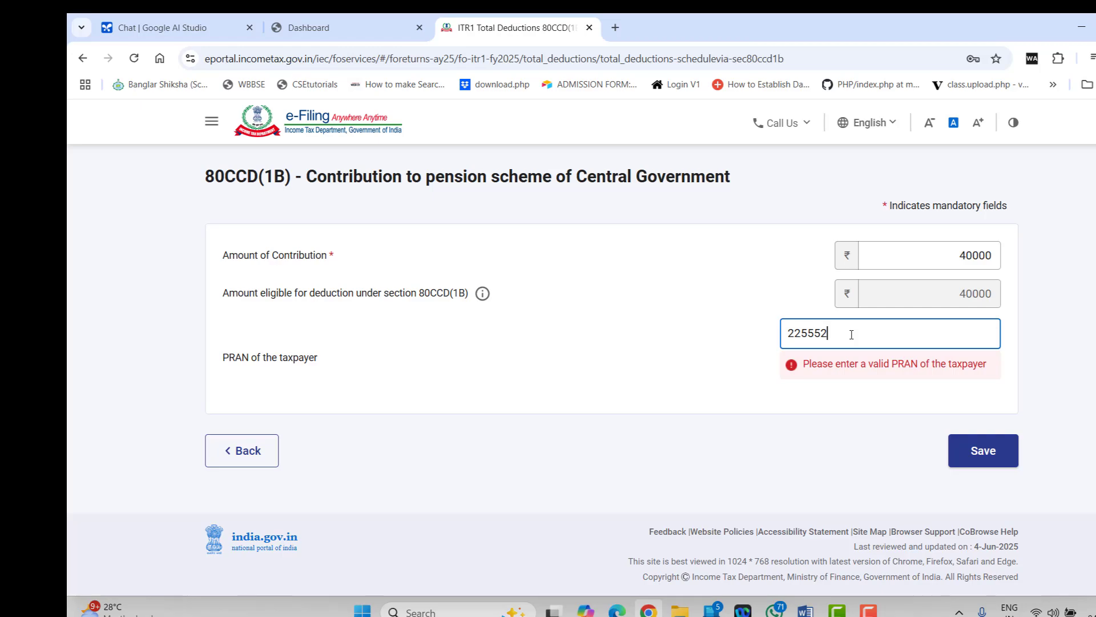
Return to Total Deductions and open the 80D health insurance deduction for editing
left_click(245, 451)
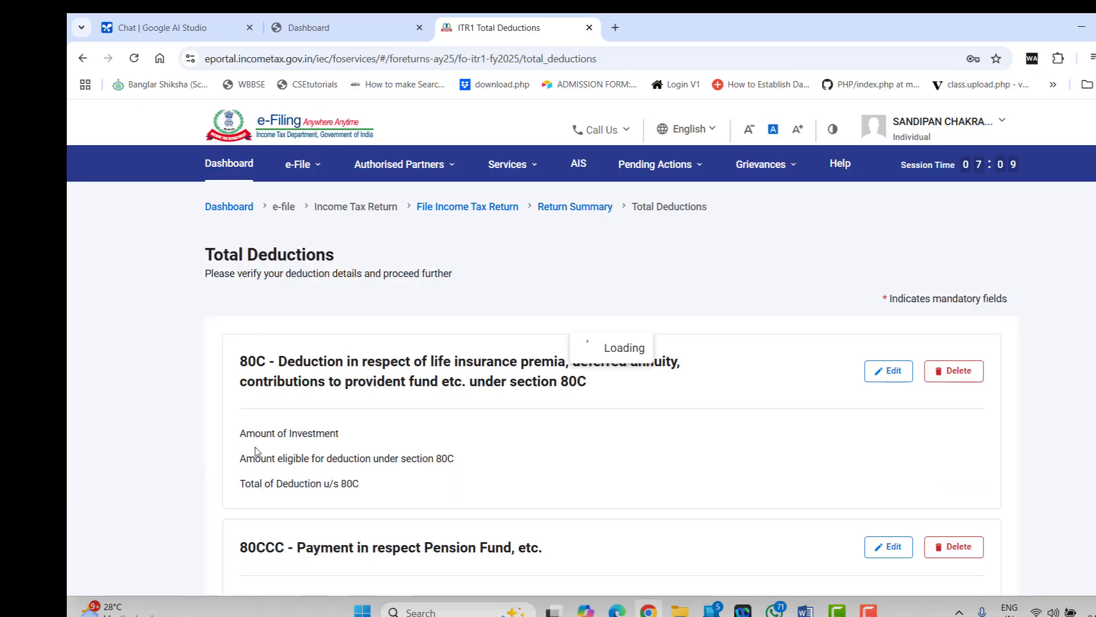
scroll(568, 386, "down", 10)
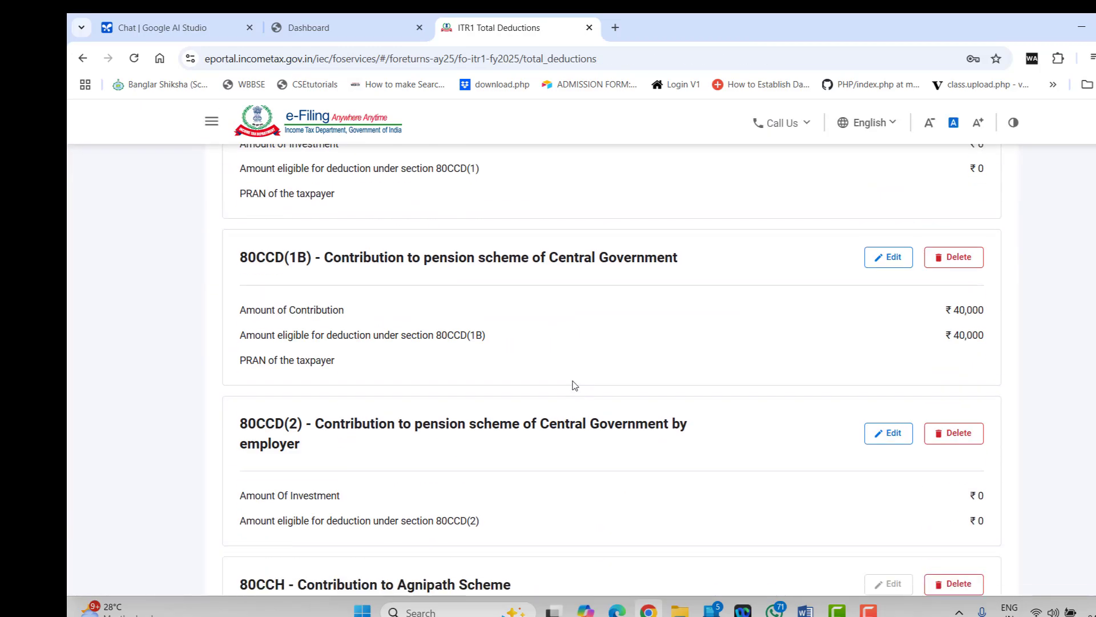
scroll(575, 385, "down", 3)
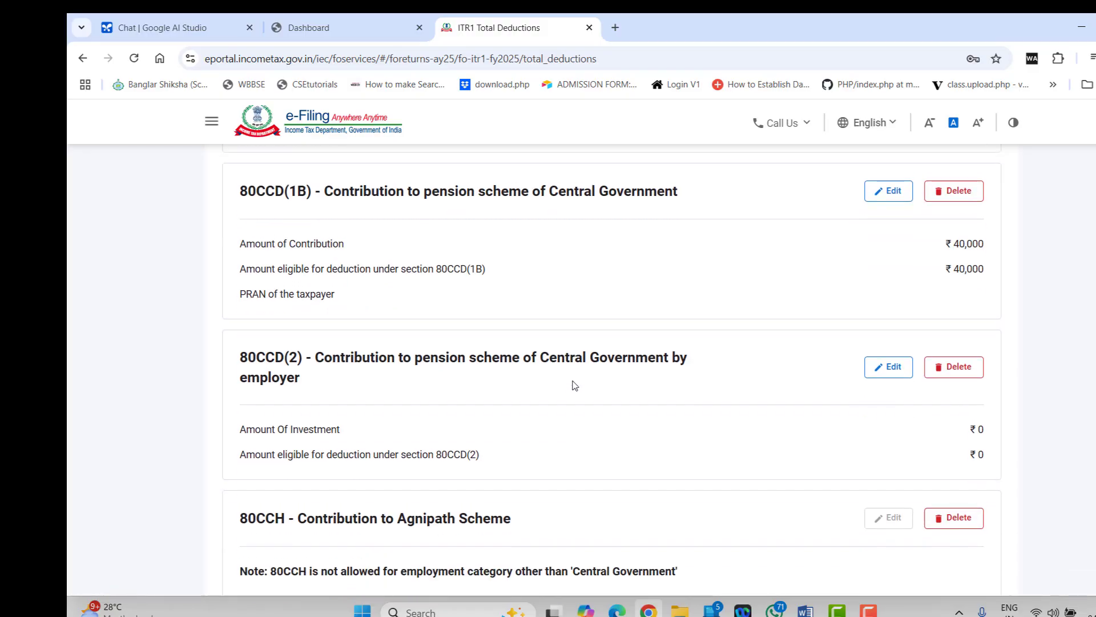
scroll(575, 383, "up", 3)
scroll(575, 382, "down", 6)
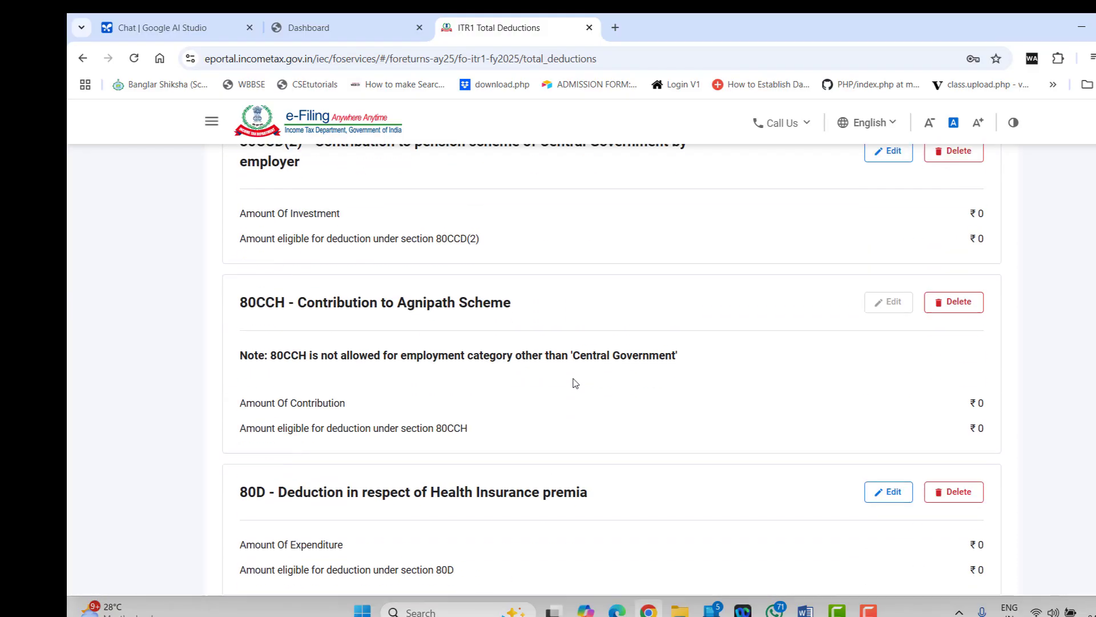
scroll(577, 377, "down", 2)
scroll(576, 371, "down", 1)
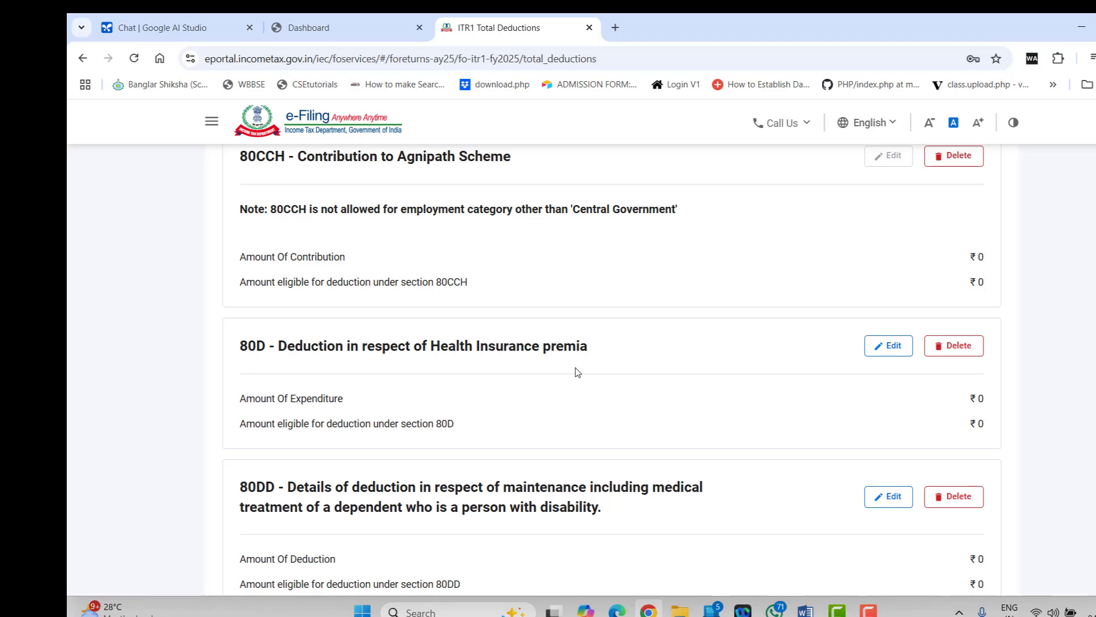
left_click(892, 347)
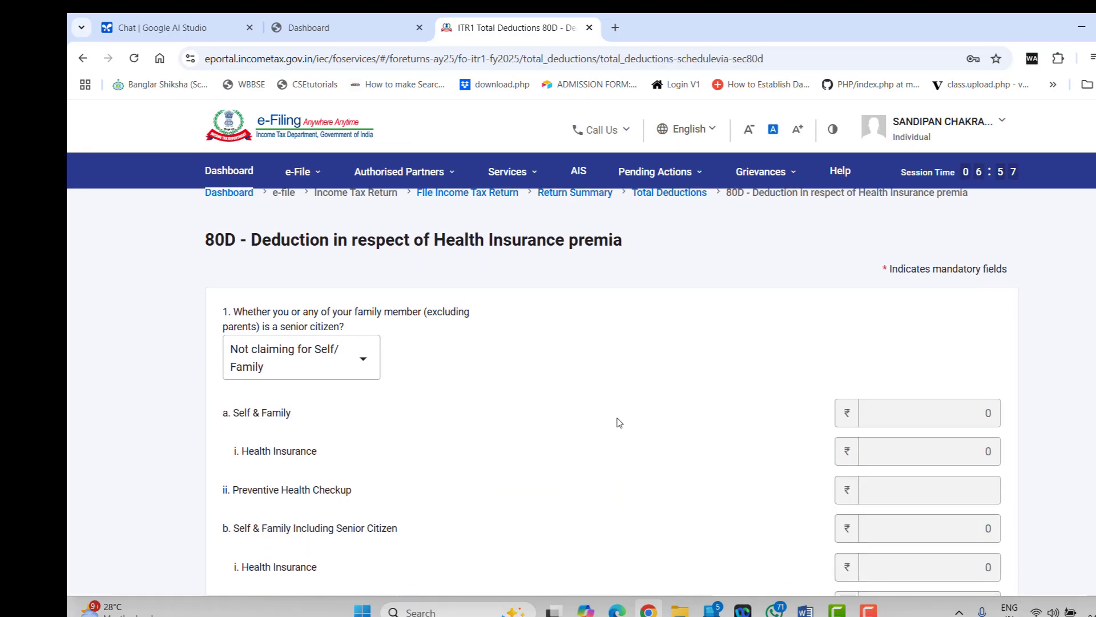
Answer the self/family senior-citizen question Yes, then change it to No
scroll(620, 423, "down", 2)
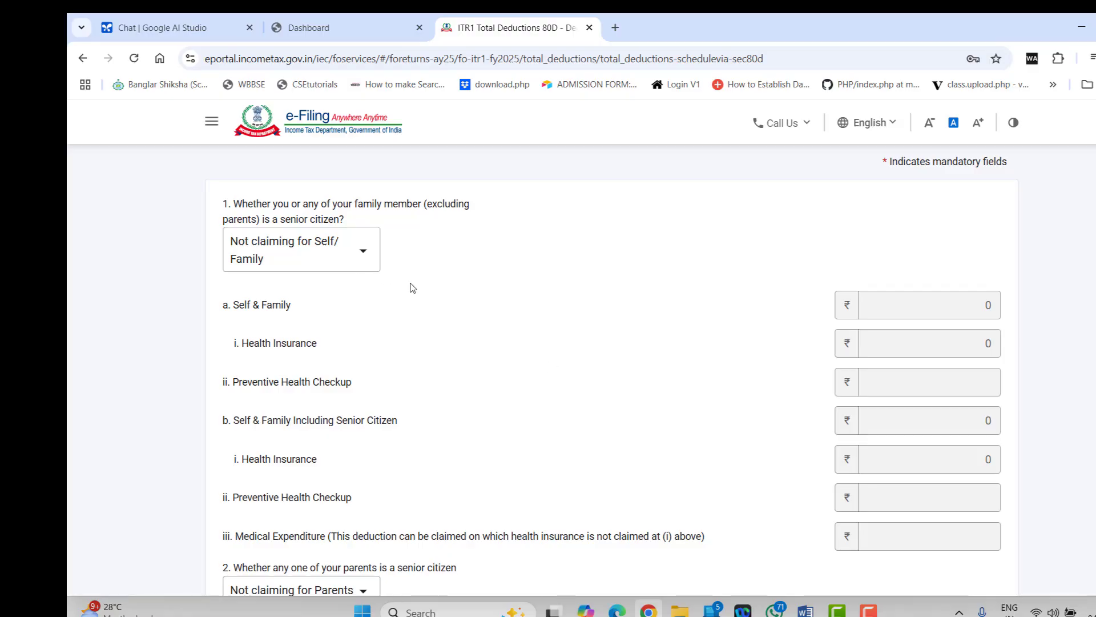
left_click(340, 260)
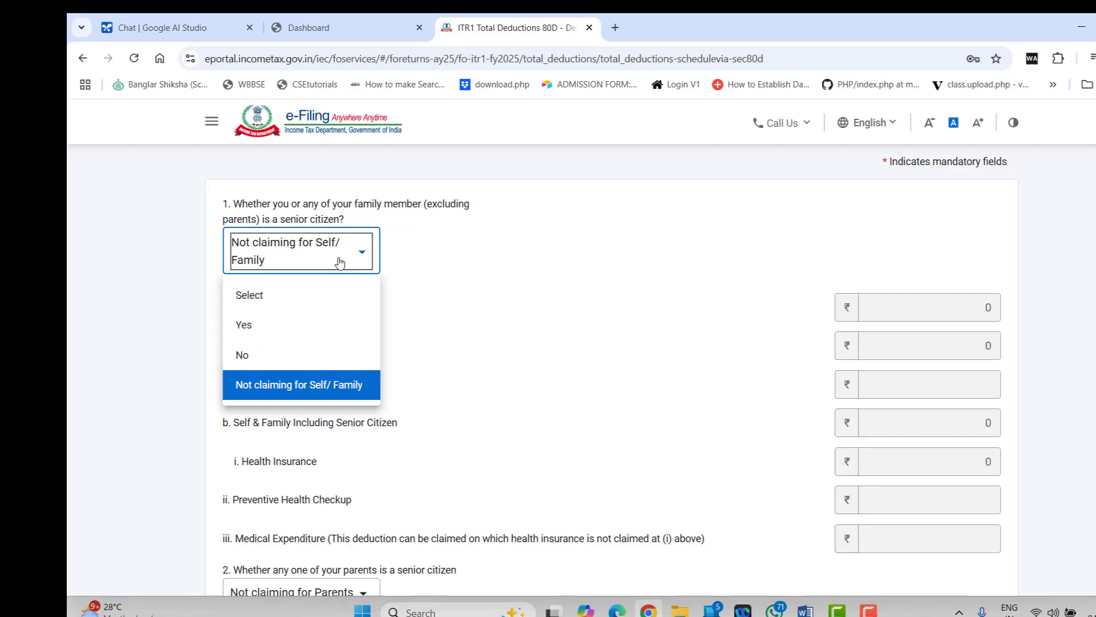
left_click(307, 324)
scroll(499, 354, "down", 2)
scroll(499, 355, "up", 1)
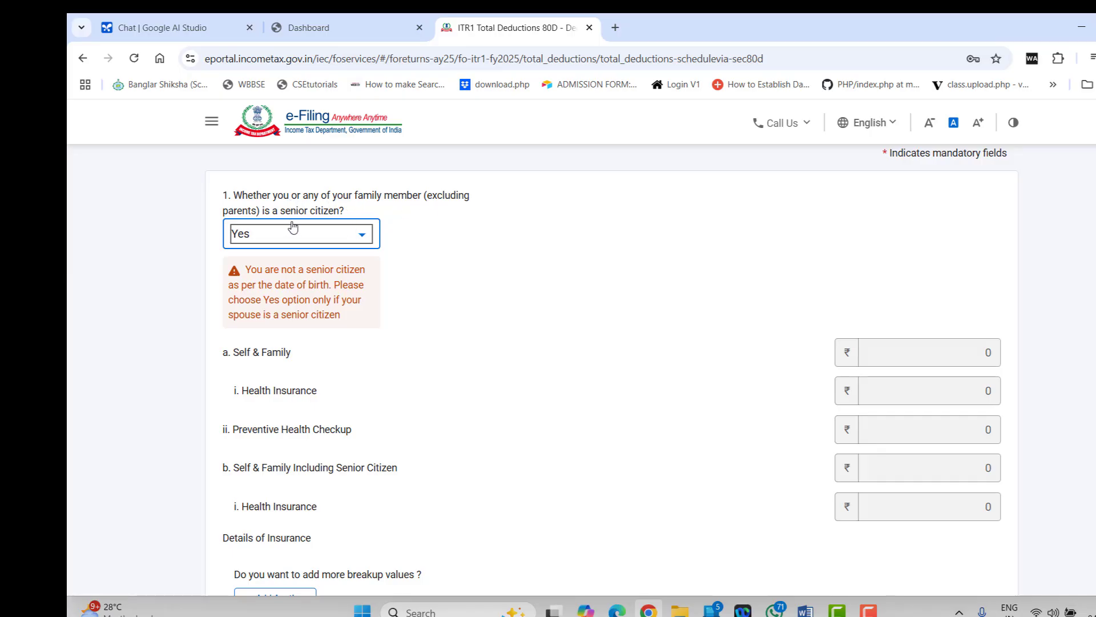
left_click(351, 238)
left_click(295, 336)
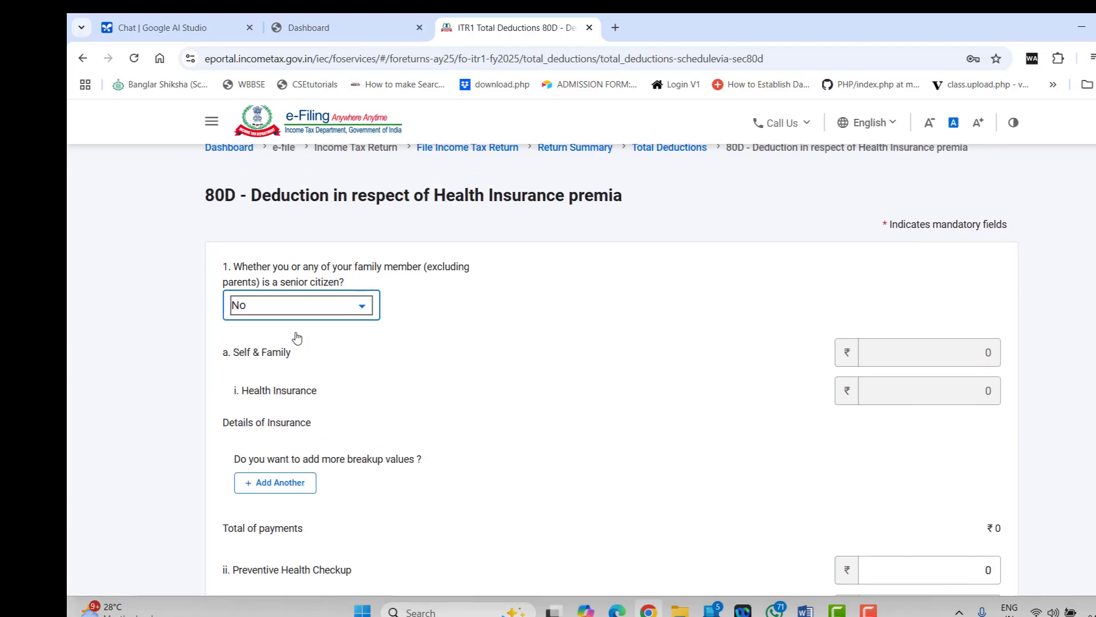
Work on the parents' senior-citizen question in the 80D form
scroll(509, 360, "down", 2)
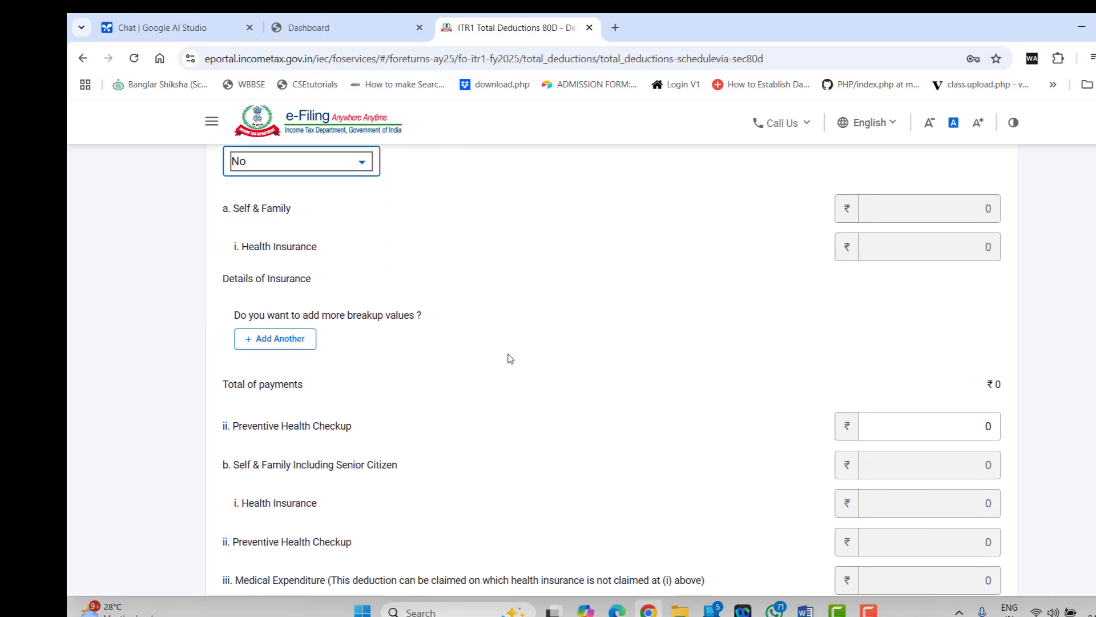
scroll(509, 358, "down", 2)
scroll(509, 359, "down", 1)
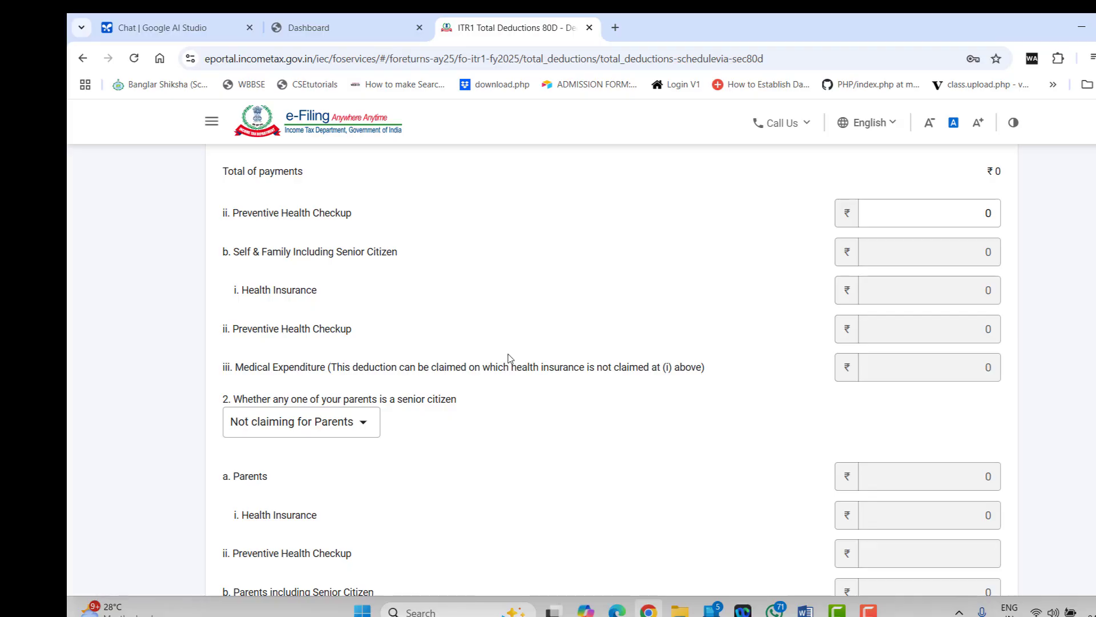
scroll(510, 358, "up", 2)
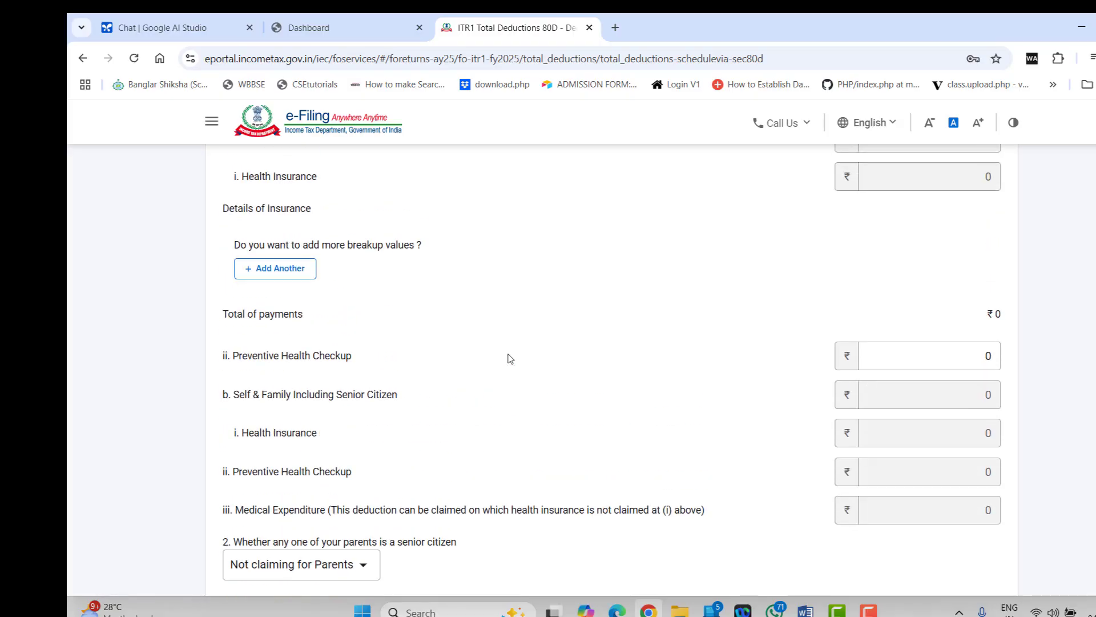
scroll(510, 359, "up", 3)
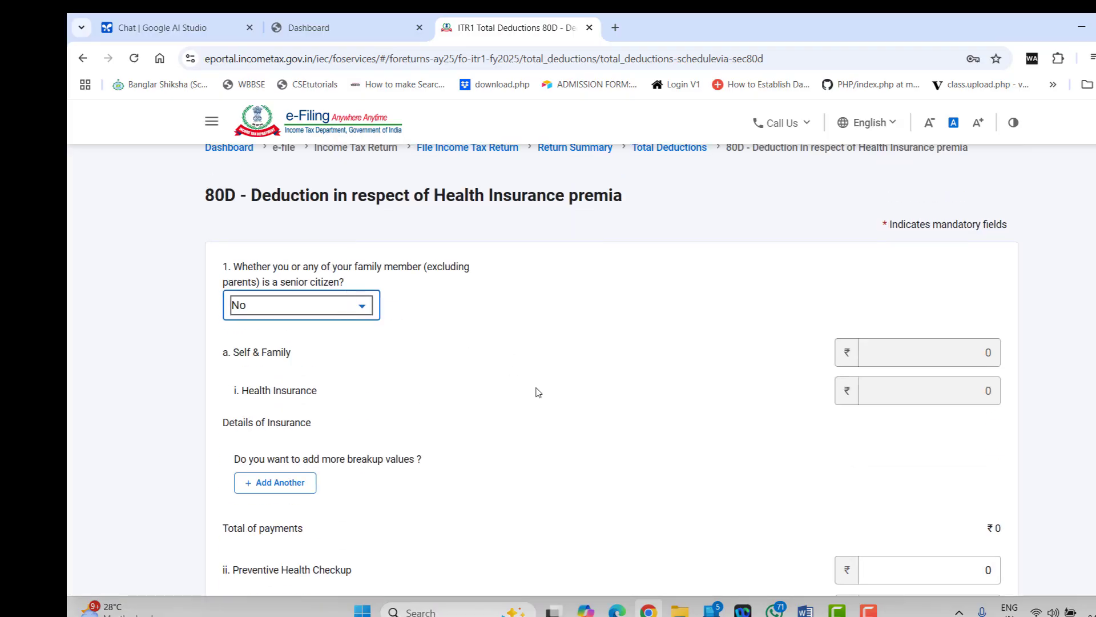
scroll(541, 395, "down", 12)
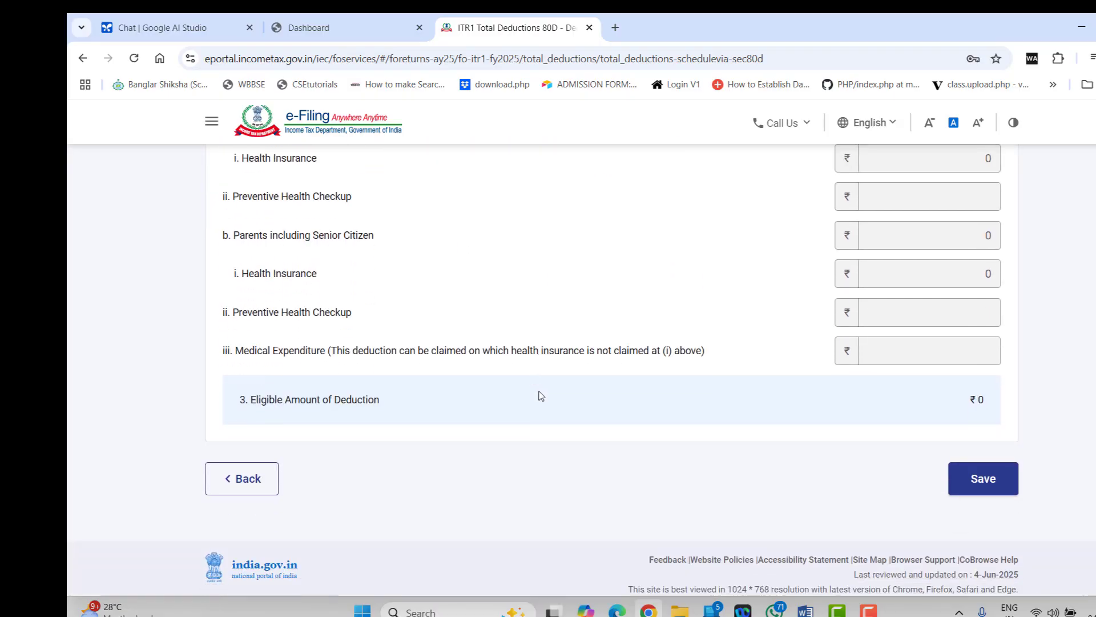
scroll(539, 394, "up", 5)
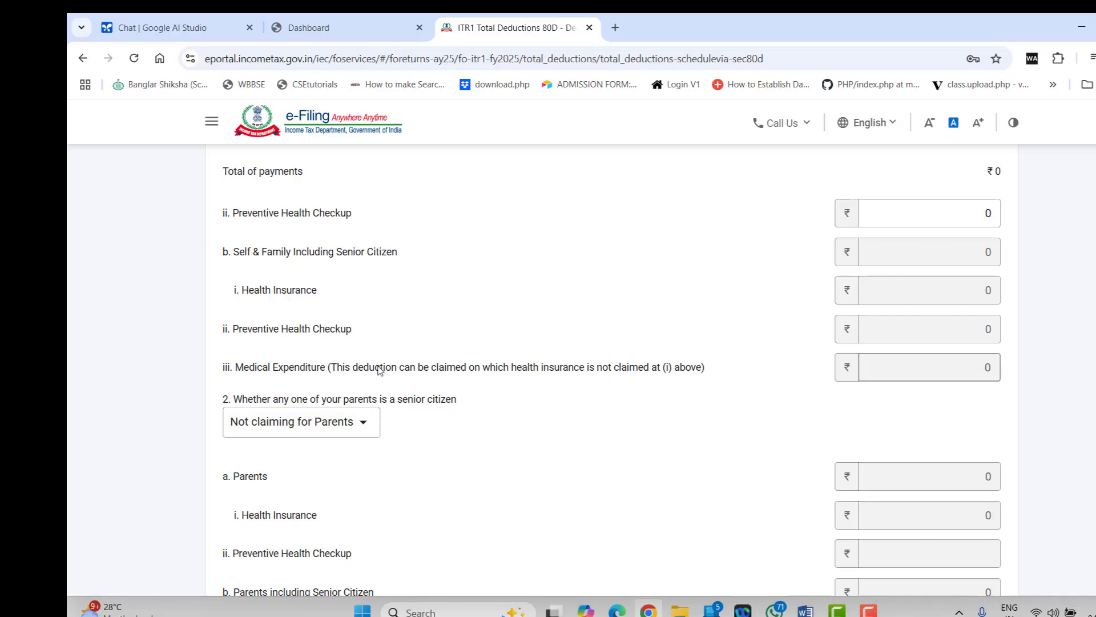
left_click(370, 422)
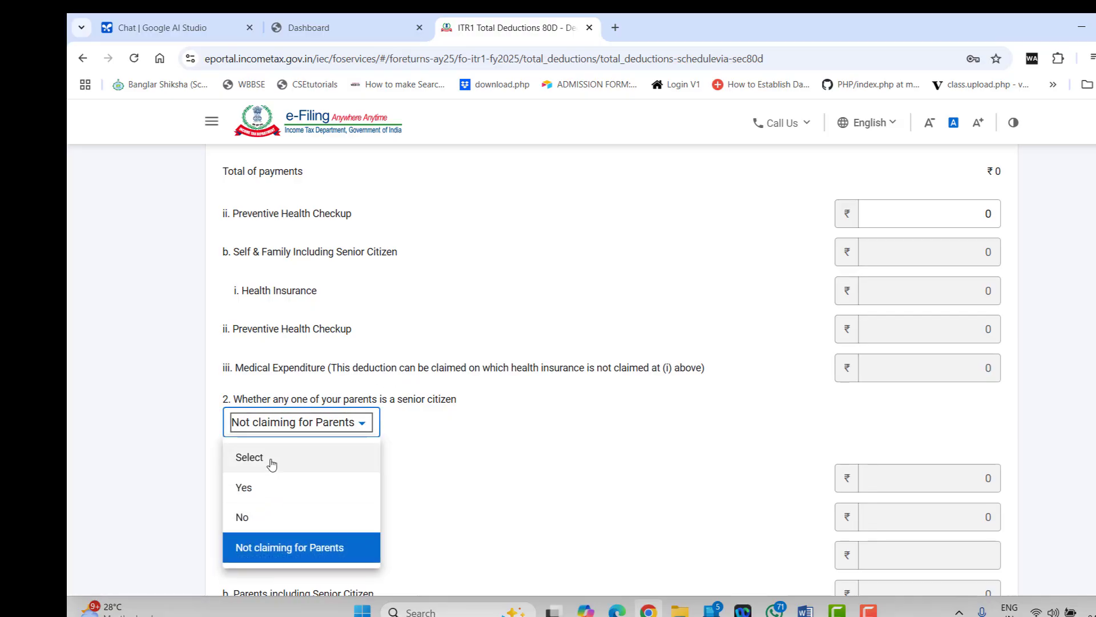
left_click(246, 486)
scroll(451, 385, "up", 4)
scroll(449, 384, "up", 2)
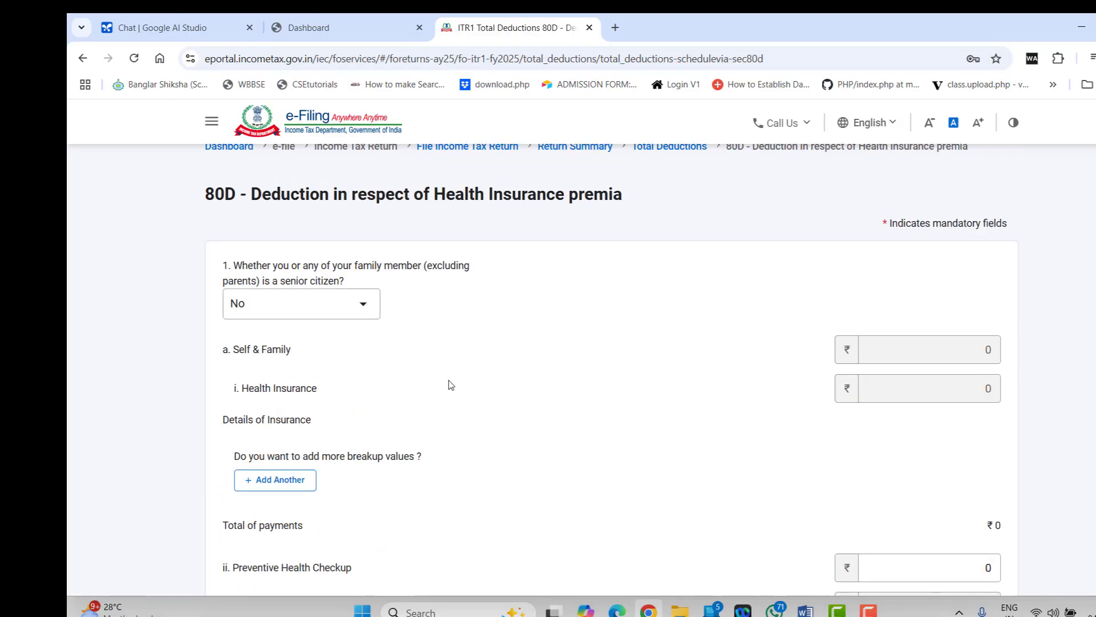
scroll(449, 384, "down", 1)
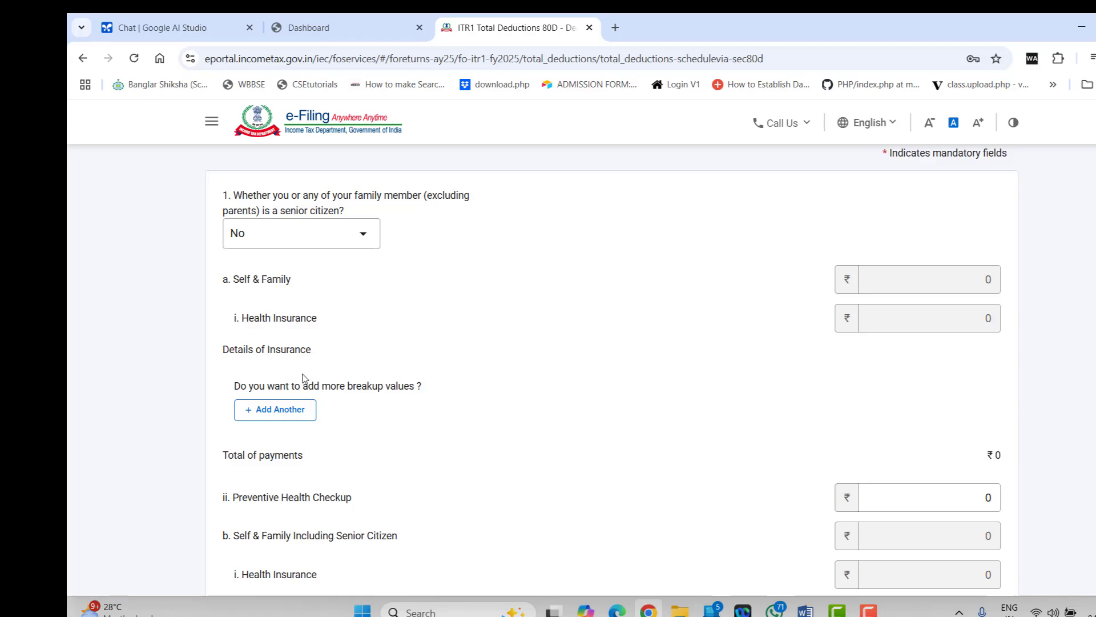
Add a STAR HEALTH policy with its policy number and ₹22,000 premium, and save it
left_click(286, 410)
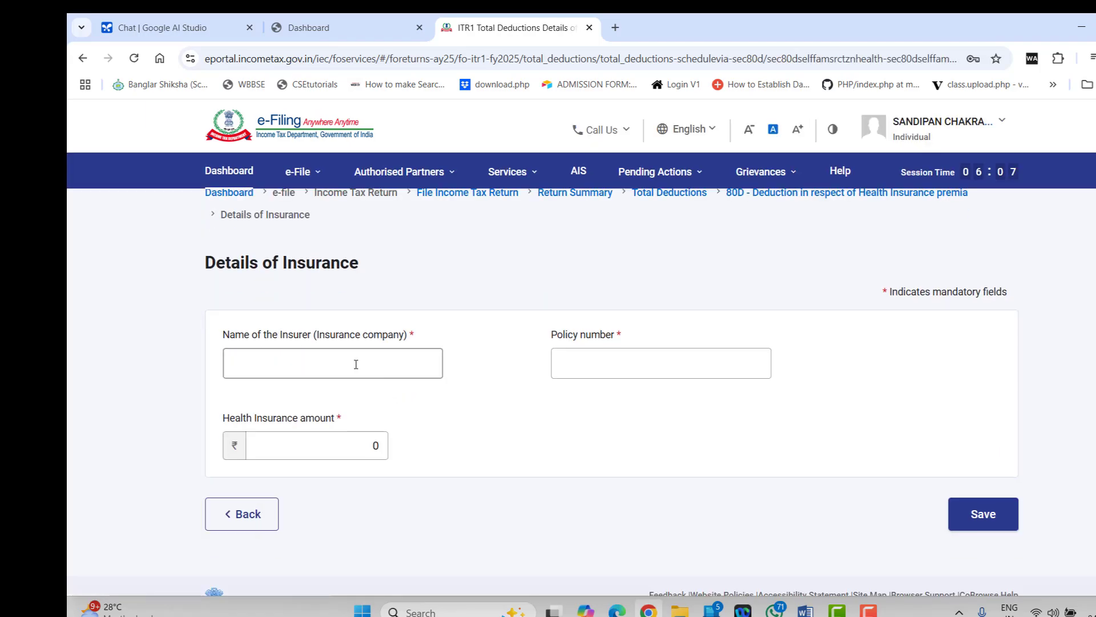
left_click(599, 359)
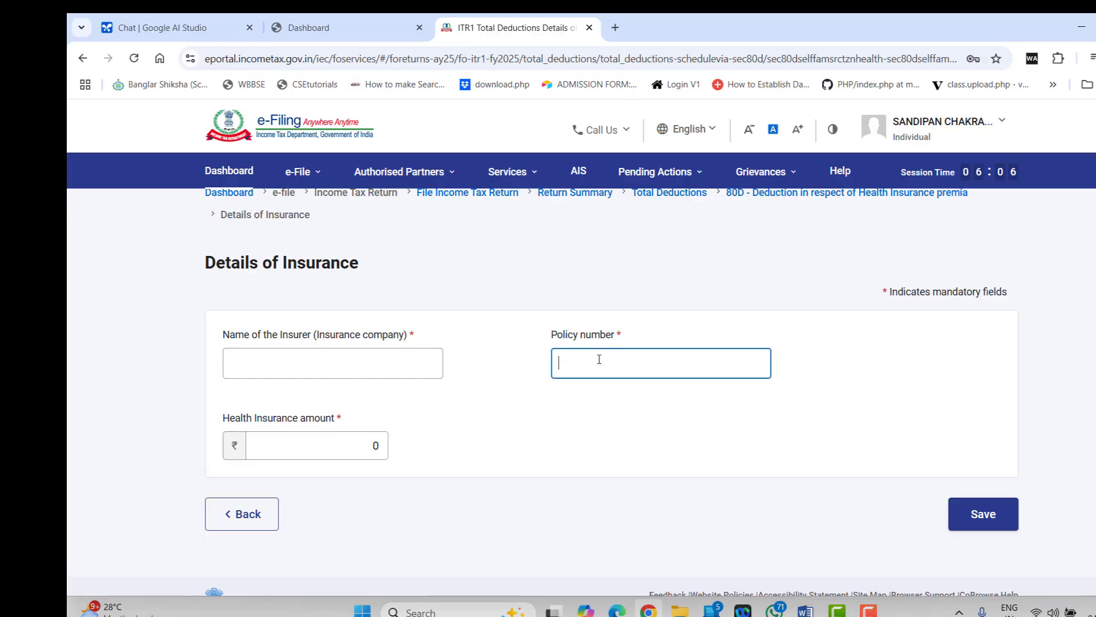
left_click(335, 437)
left_click(331, 361)
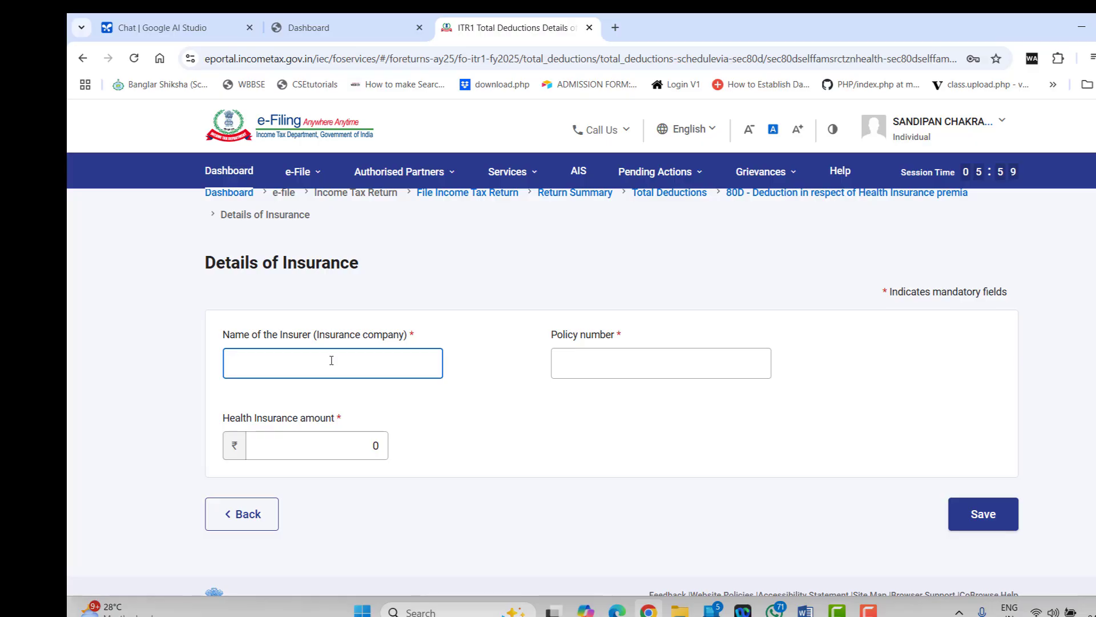
type("S")
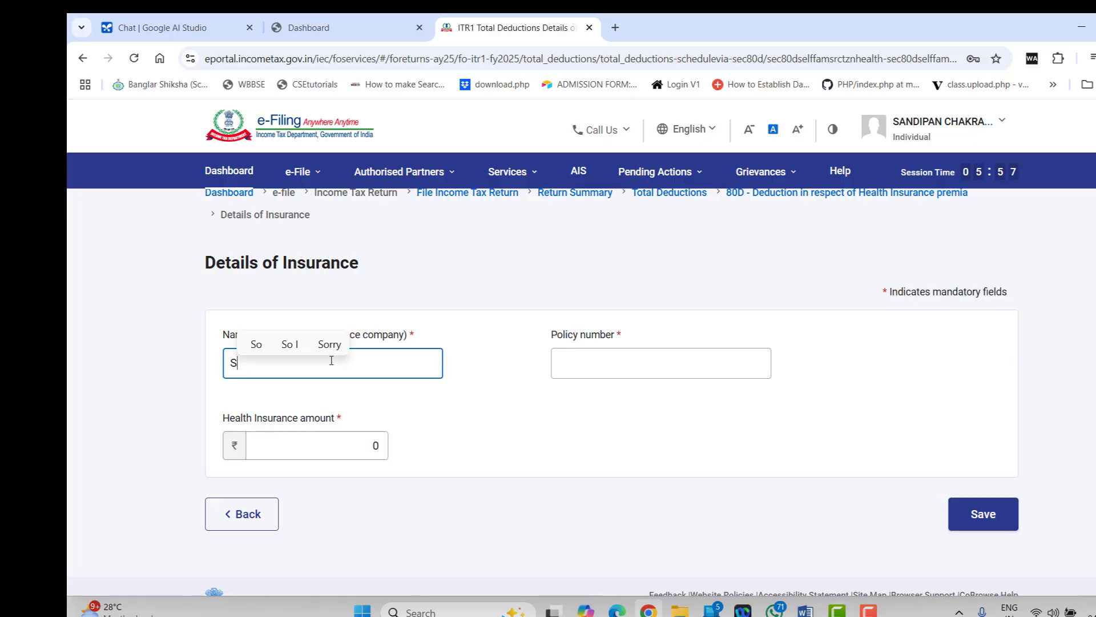
type("TAR HEA")
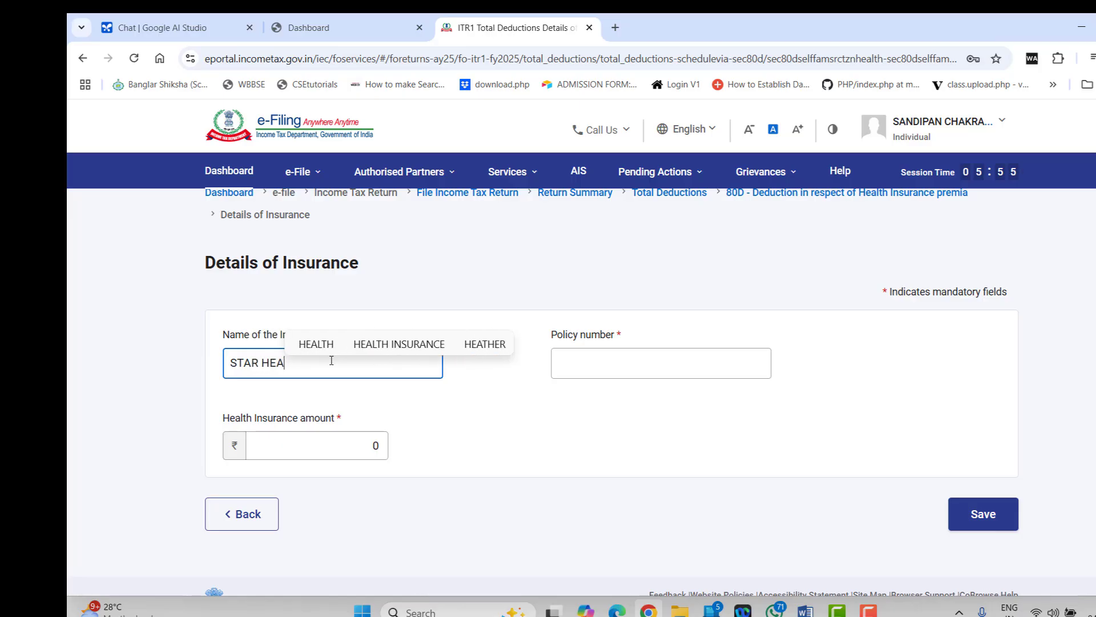
type("LTH")
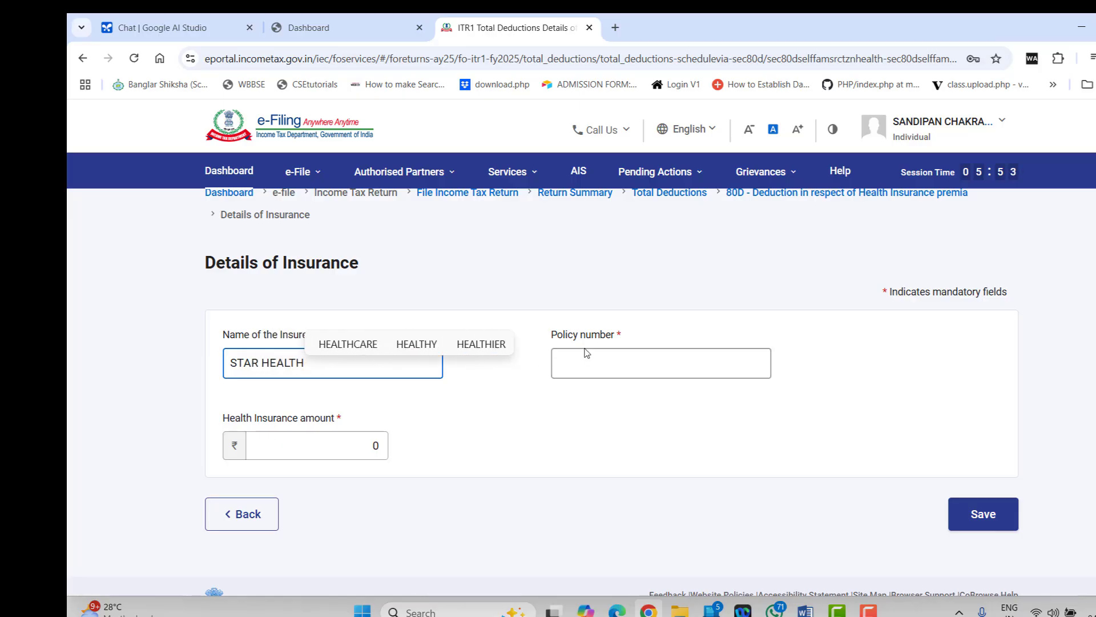
left_click(586, 353)
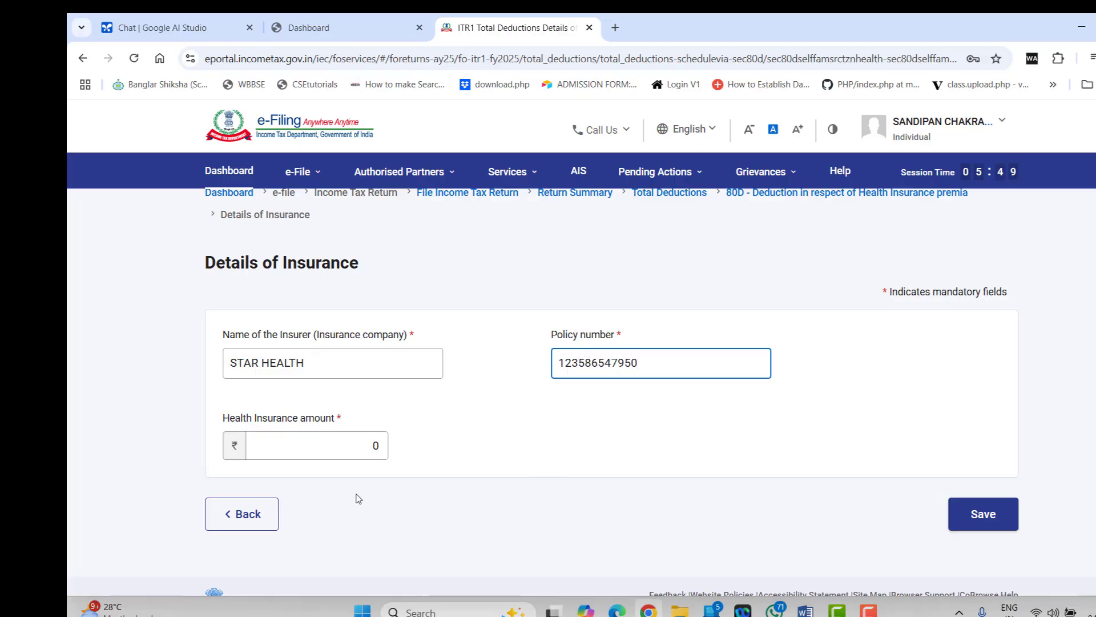
left_click(369, 446)
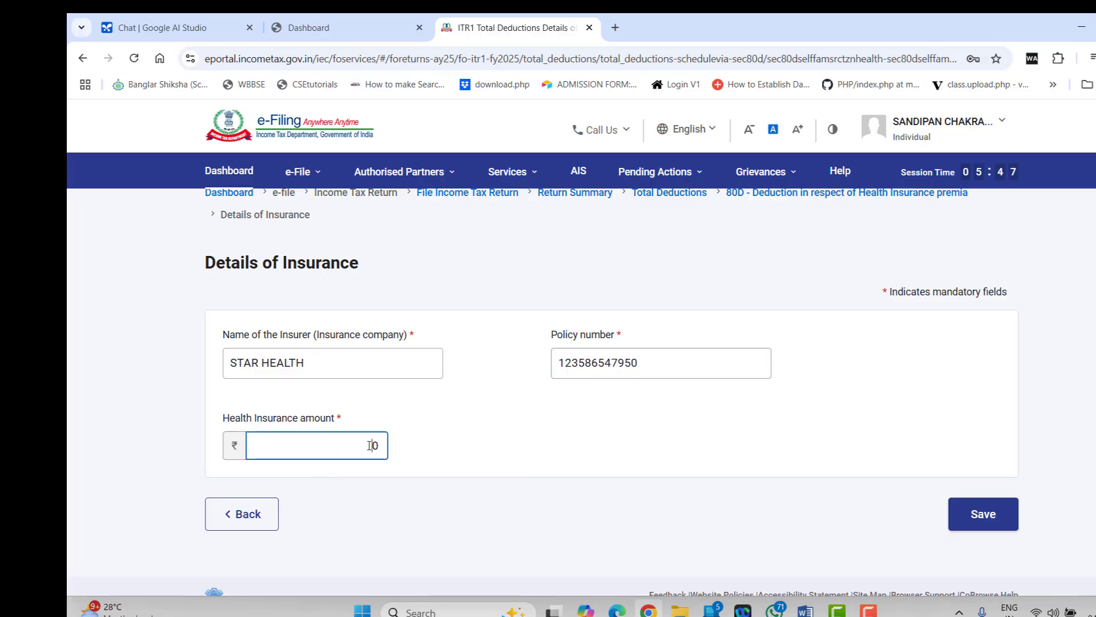
type("22000")
left_click(993, 517)
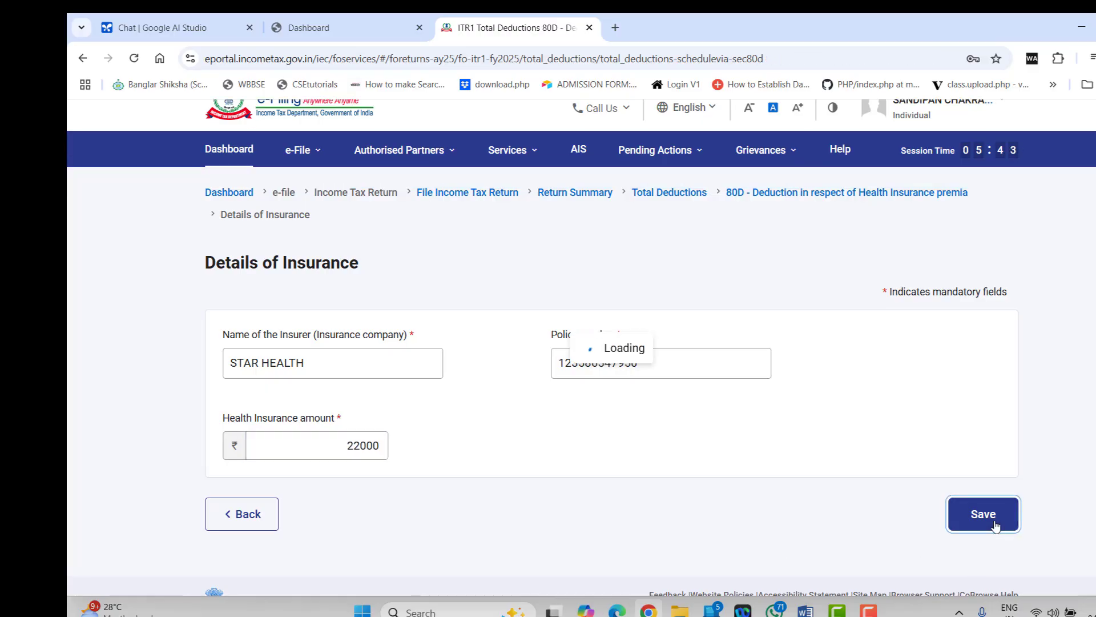
scroll(569, 306, "down", 4)
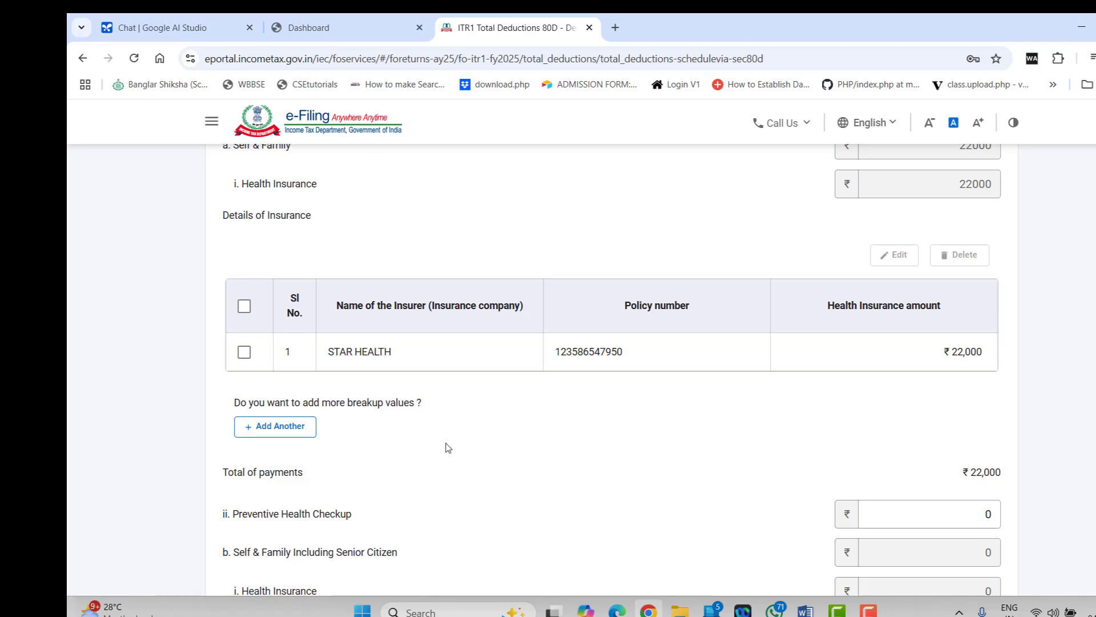
scroll(448, 447, "up", 1)
scroll(446, 449, "down", 2)
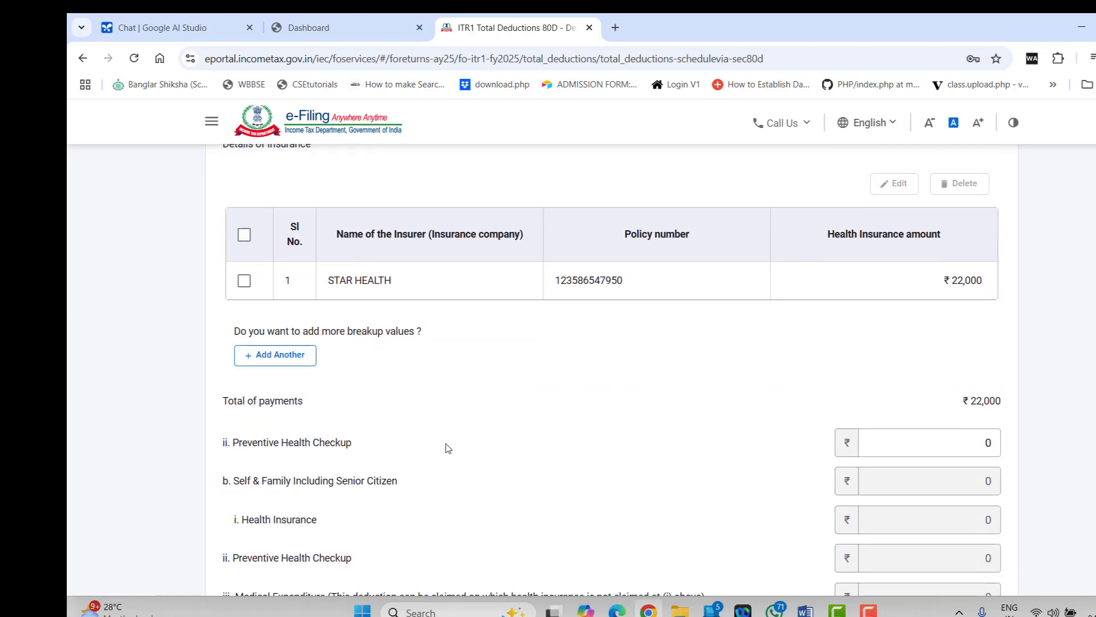
scroll(445, 449, "down", 1)
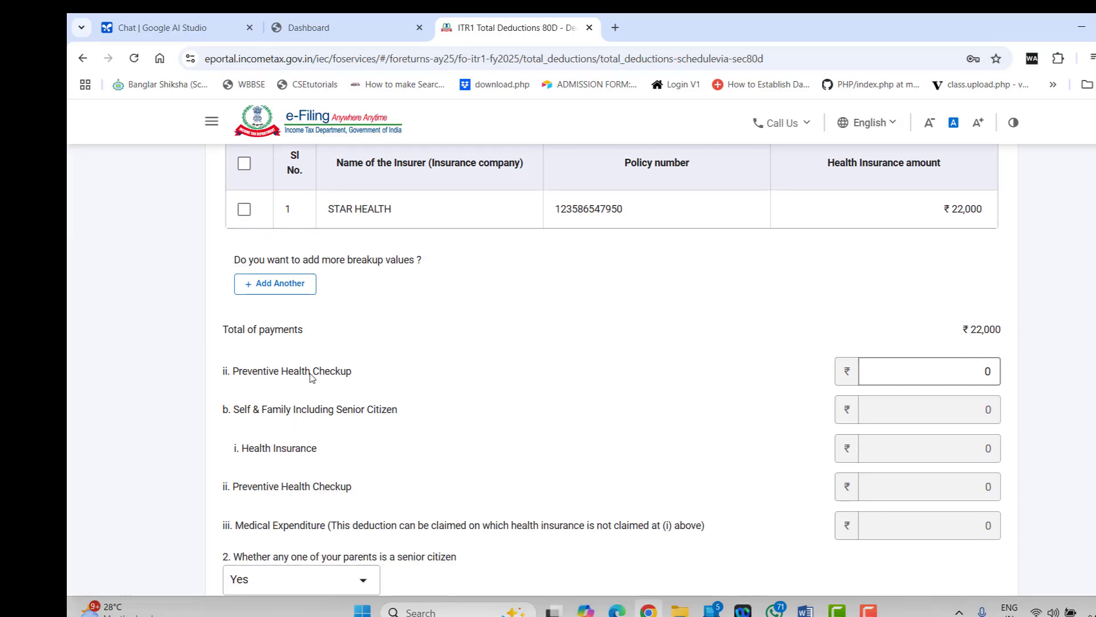
left_click(963, 371)
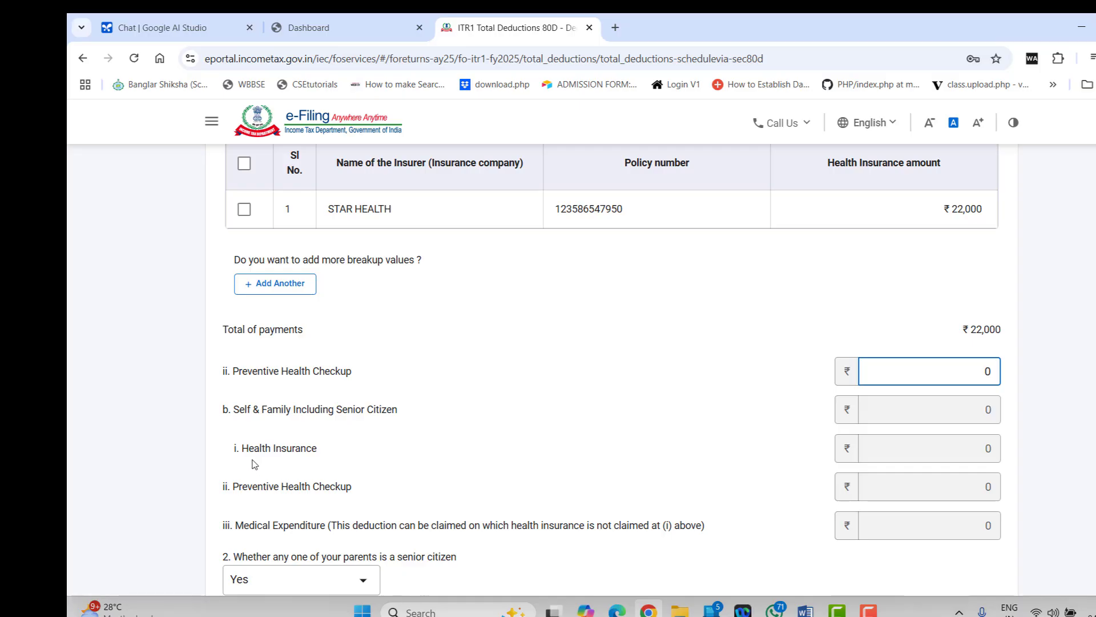
scroll(372, 406, "up", 3)
scroll(370, 404, "up", 3)
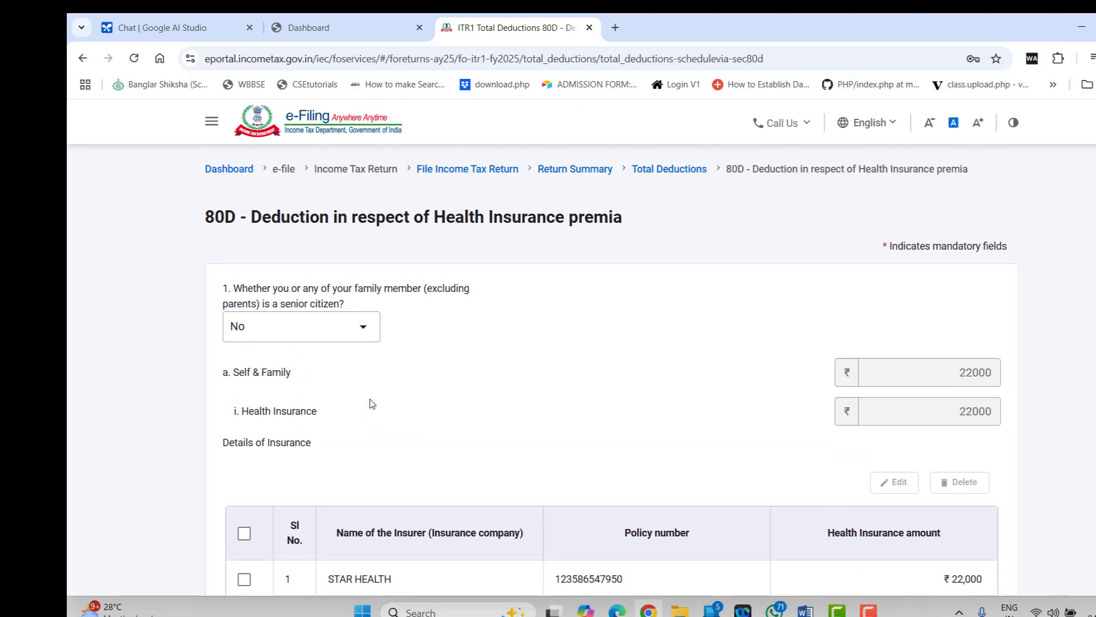
scroll(372, 403, "down", 7)
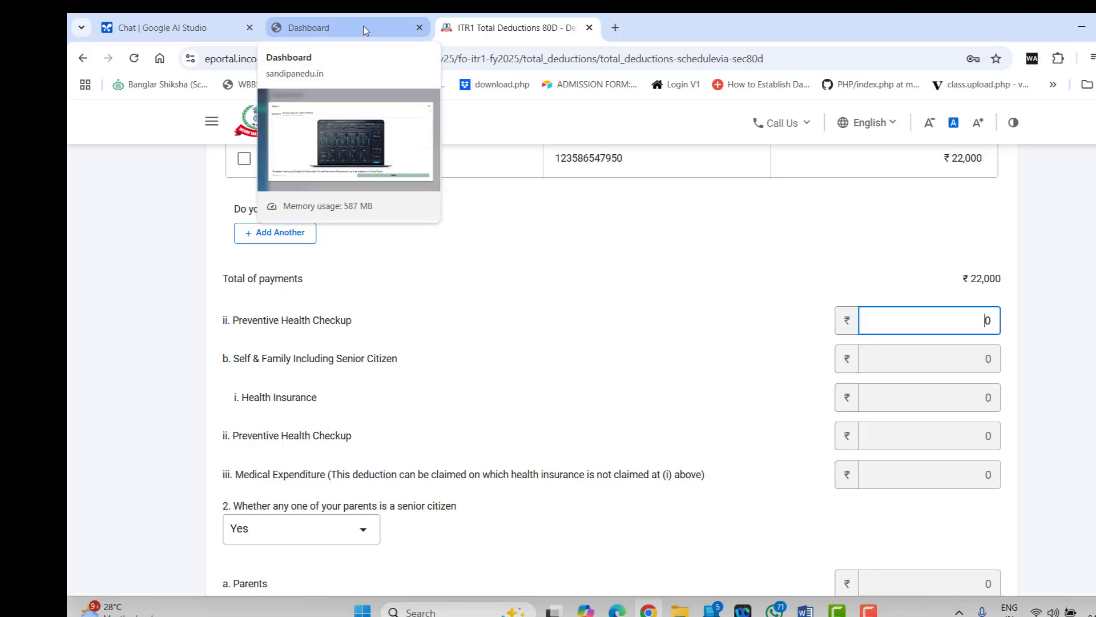
Dismiss the ad, open Paid Tools > Income_Tax, and scroll to Chapter VI-A deductions
left_click(366, 31)
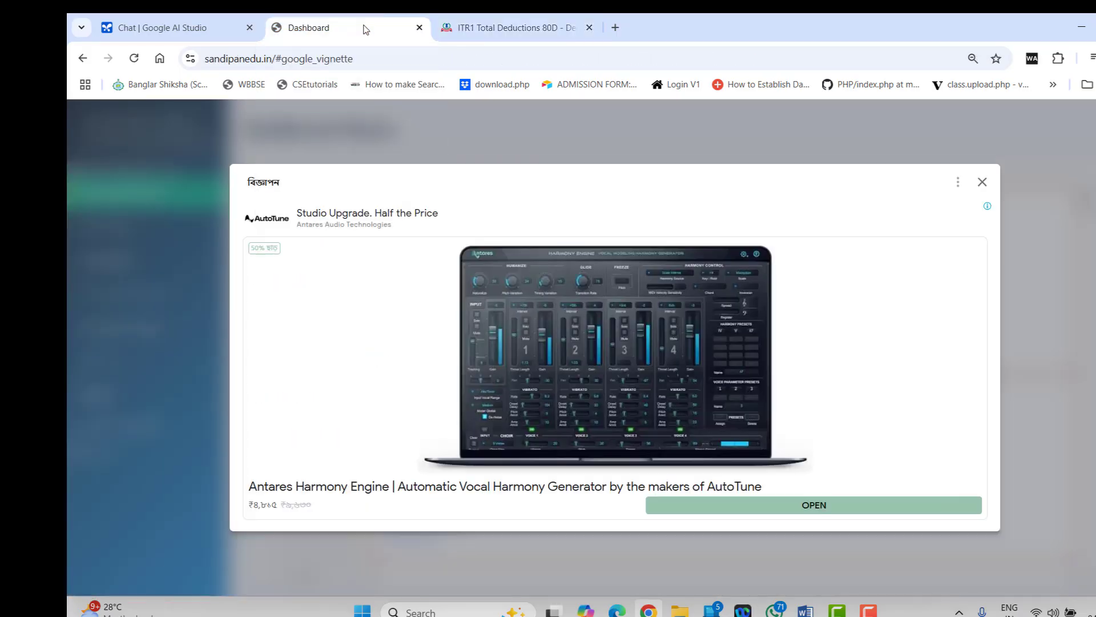
left_click(982, 183)
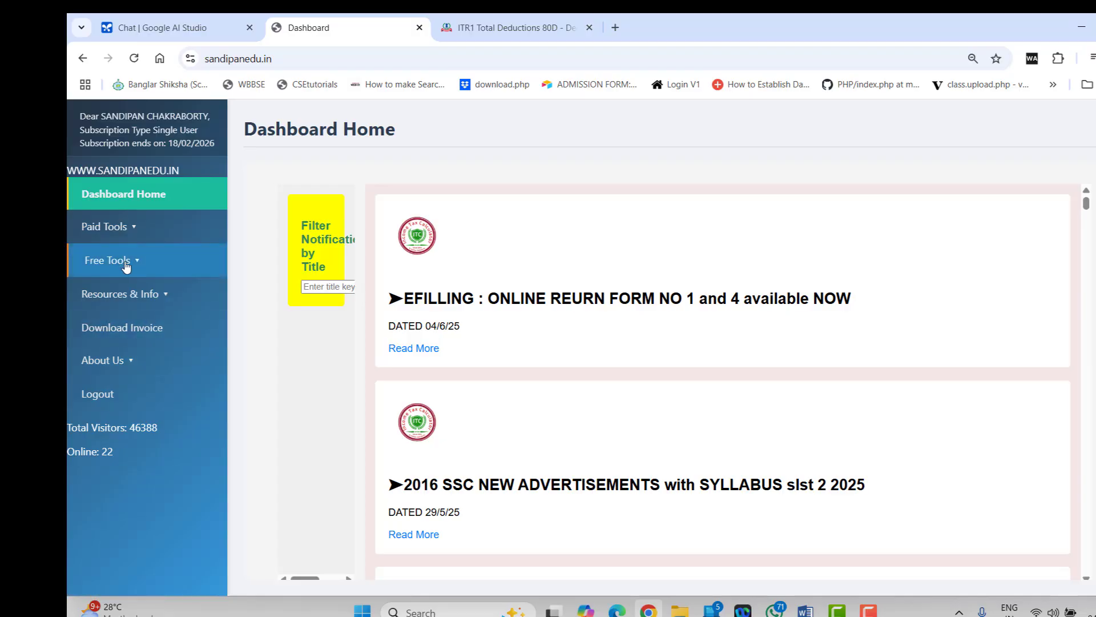
left_click(120, 226)
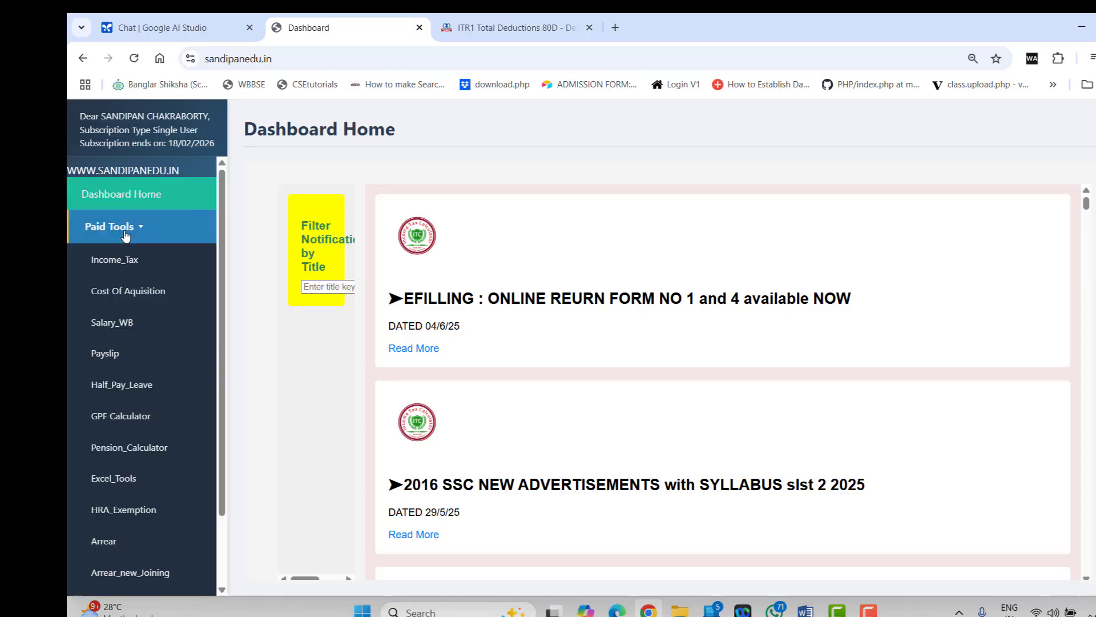
left_click(129, 260)
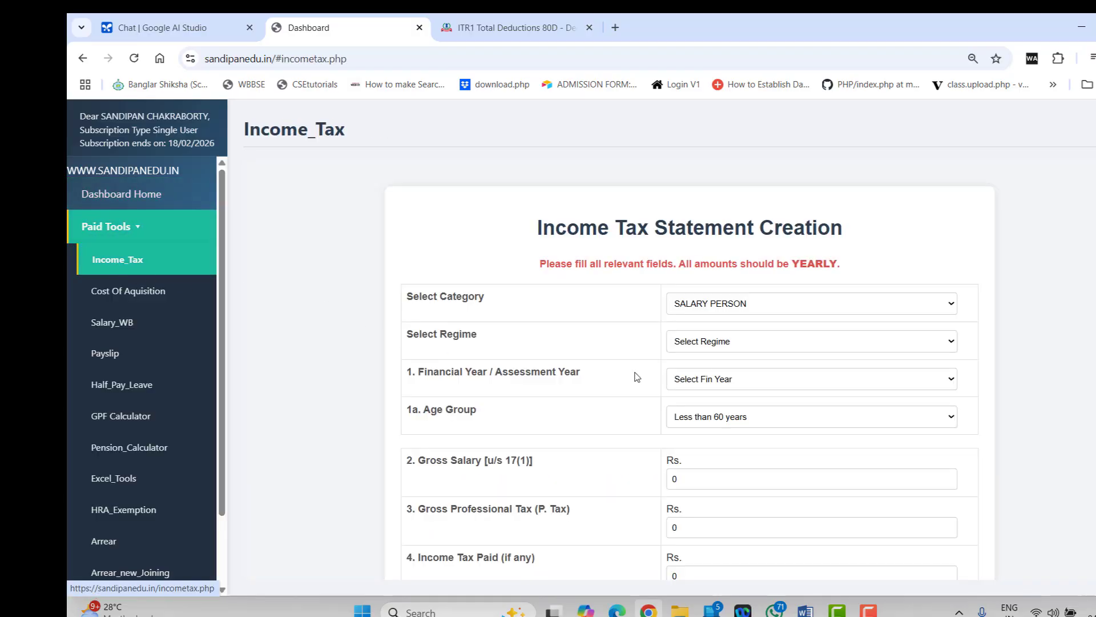
scroll(736, 358, "down", 11)
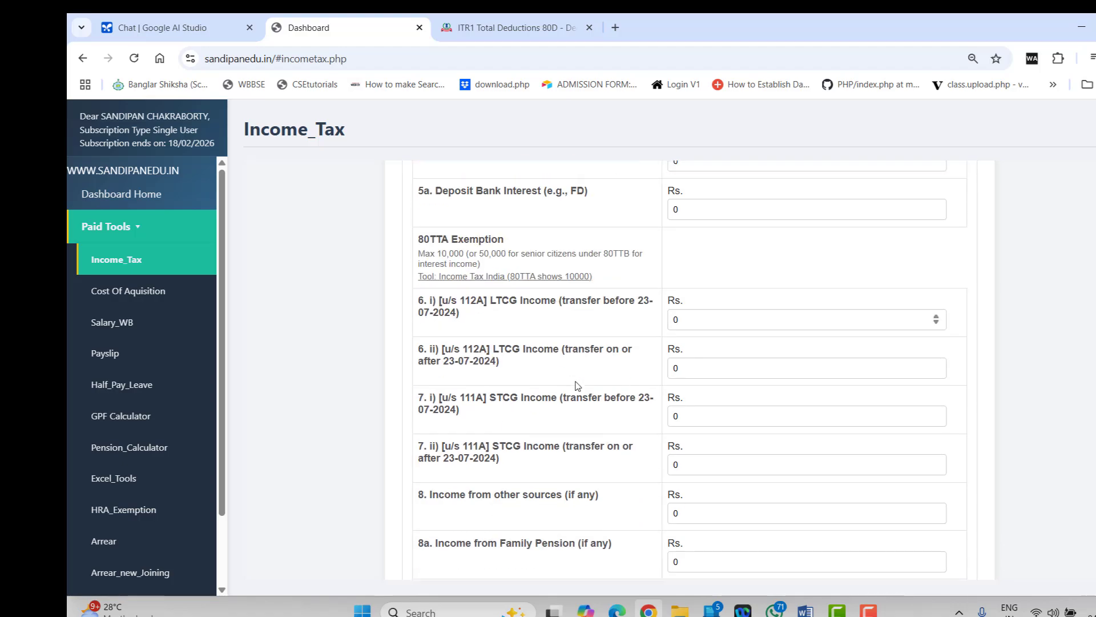
scroll(577, 385, "up", 4)
scroll(577, 385, "down", 3)
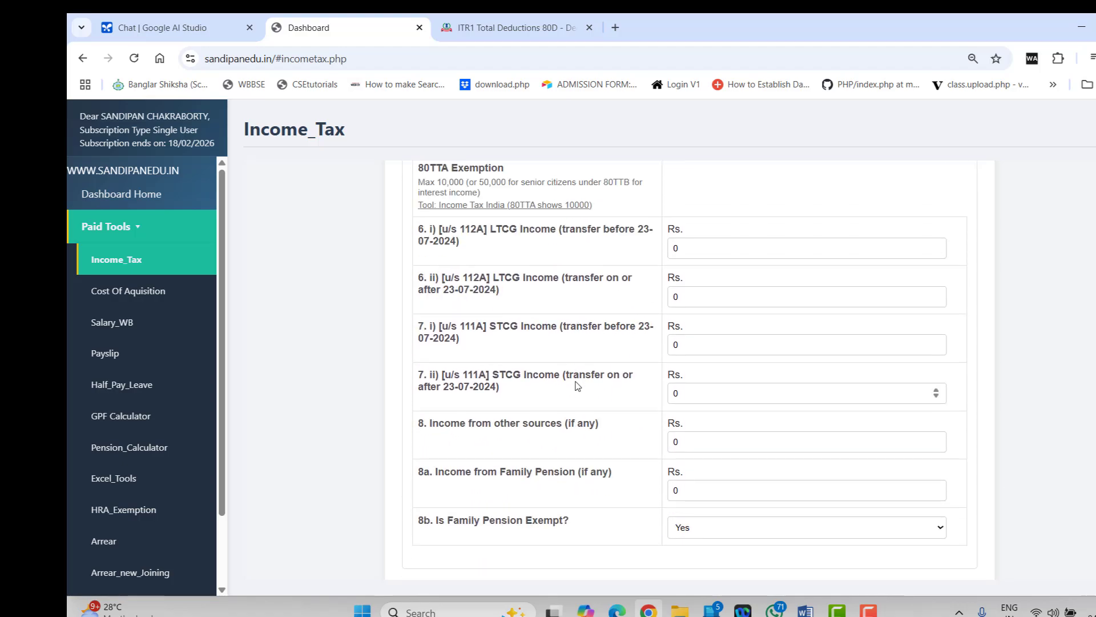
scroll(576, 385, "up", 3)
scroll(576, 385, "down", 6)
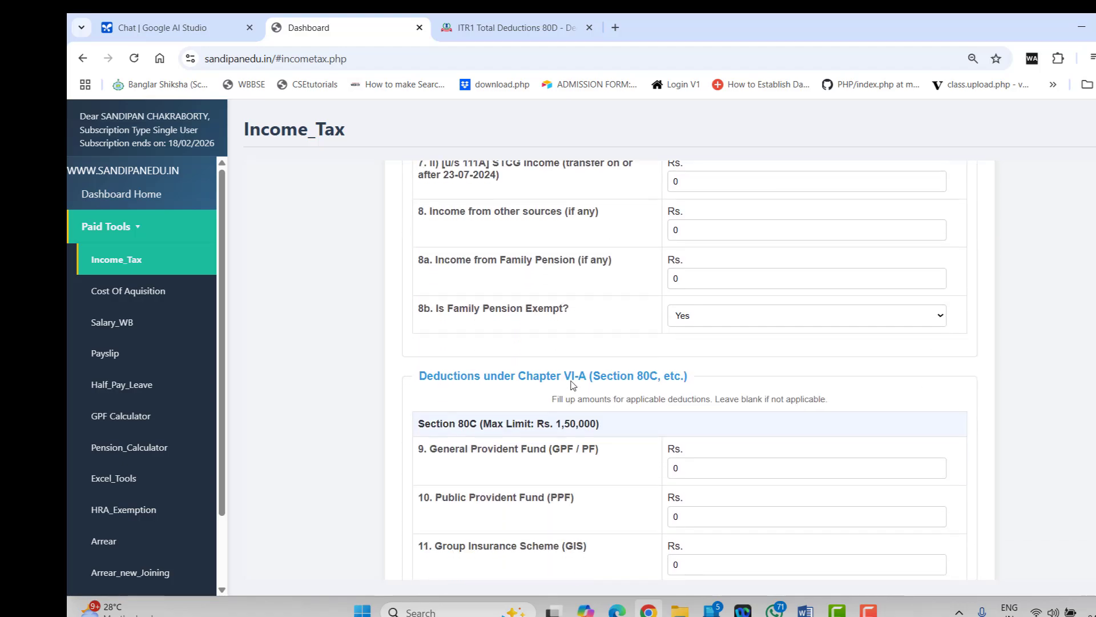
scroll(550, 404, "down", 10)
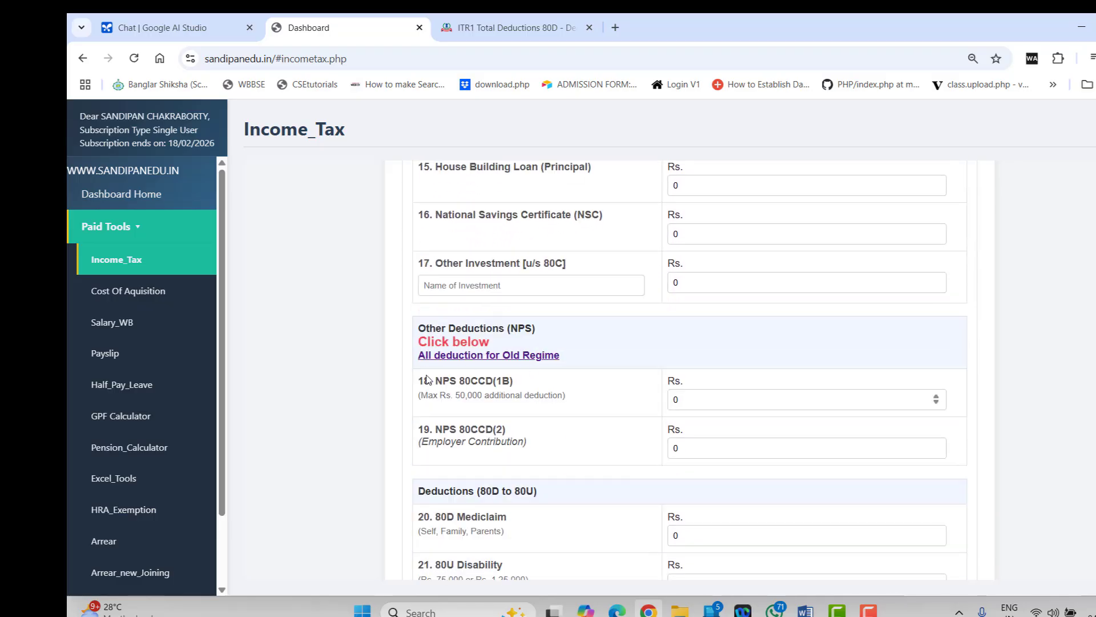
left_click(525, 356)
scroll(731, 374, "down", 1)
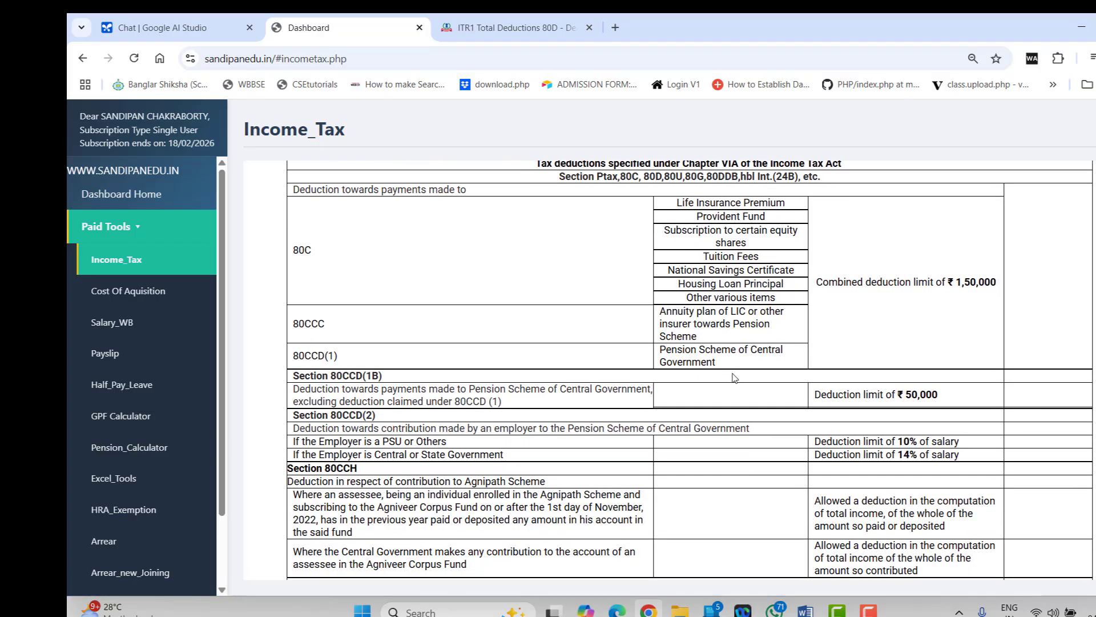
scroll(734, 377, "down", 5)
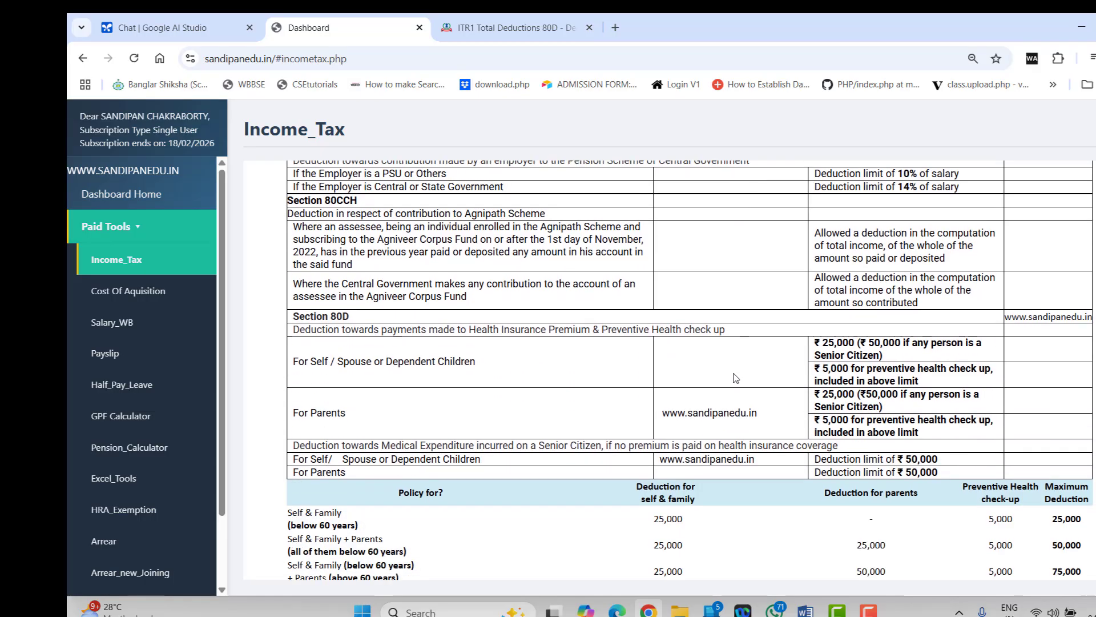
scroll(736, 378, "down", 8)
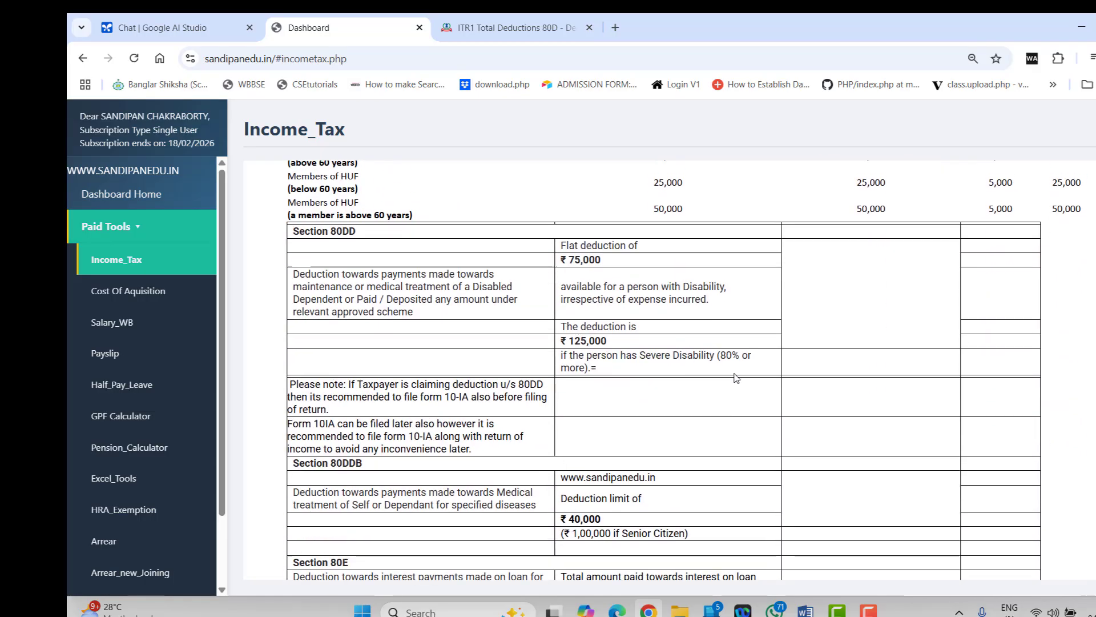
scroll(736, 377, "down", 7)
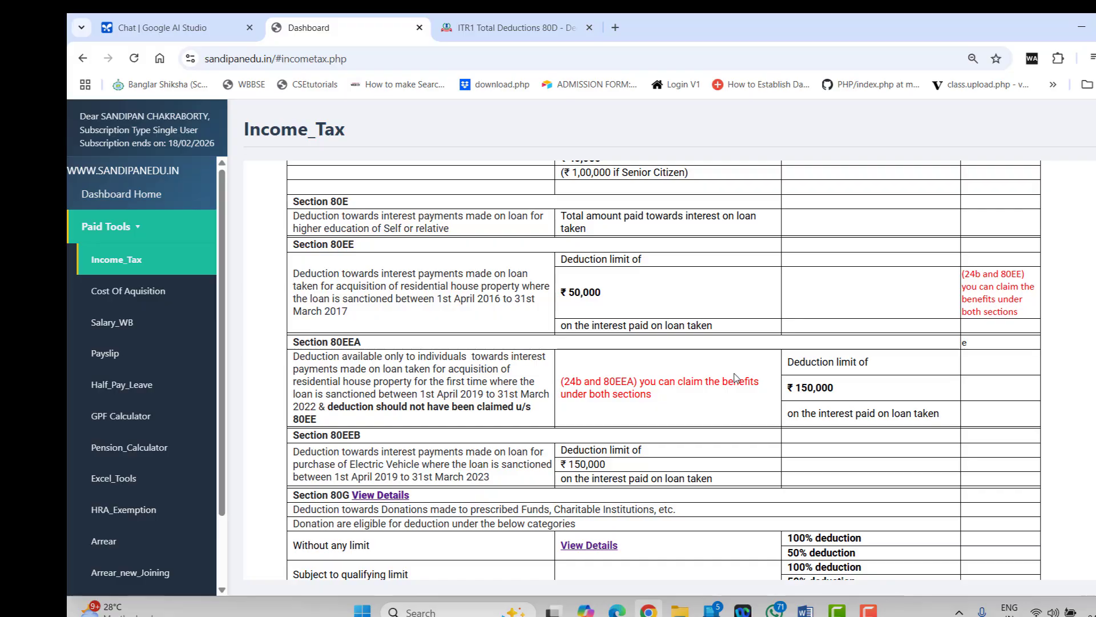
scroll(735, 377, "down", 7)
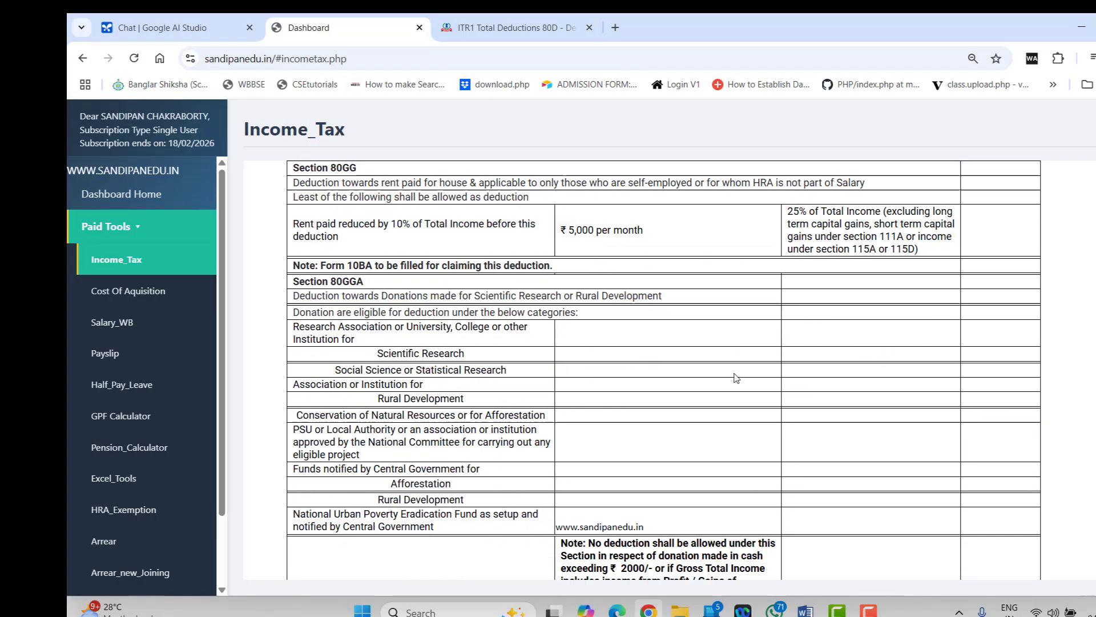
scroll(735, 378, "up", 20)
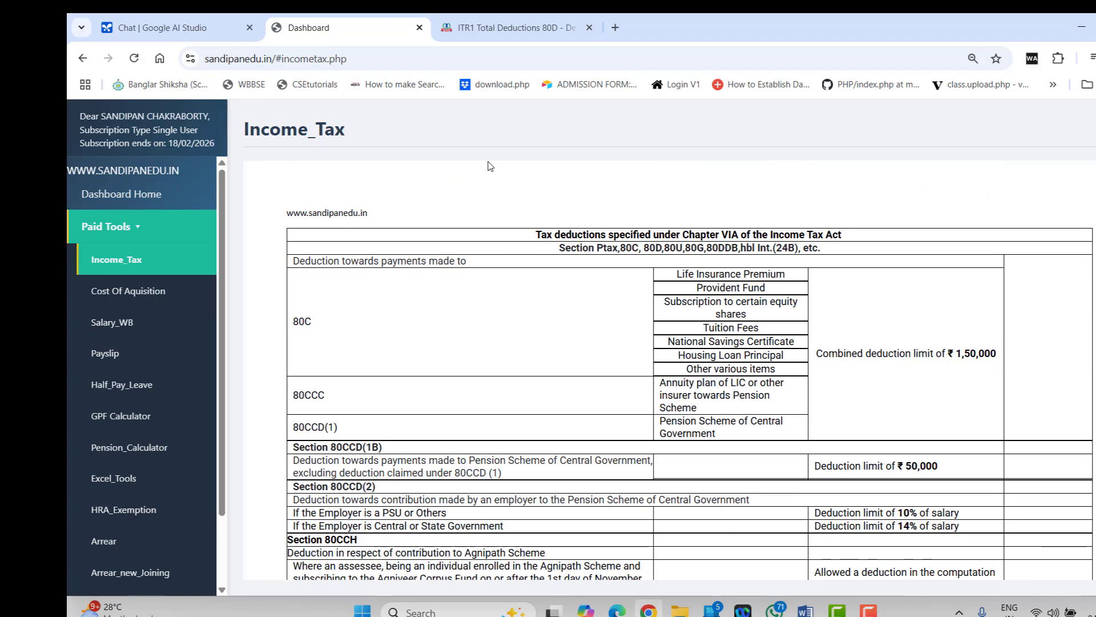
left_click(83, 59)
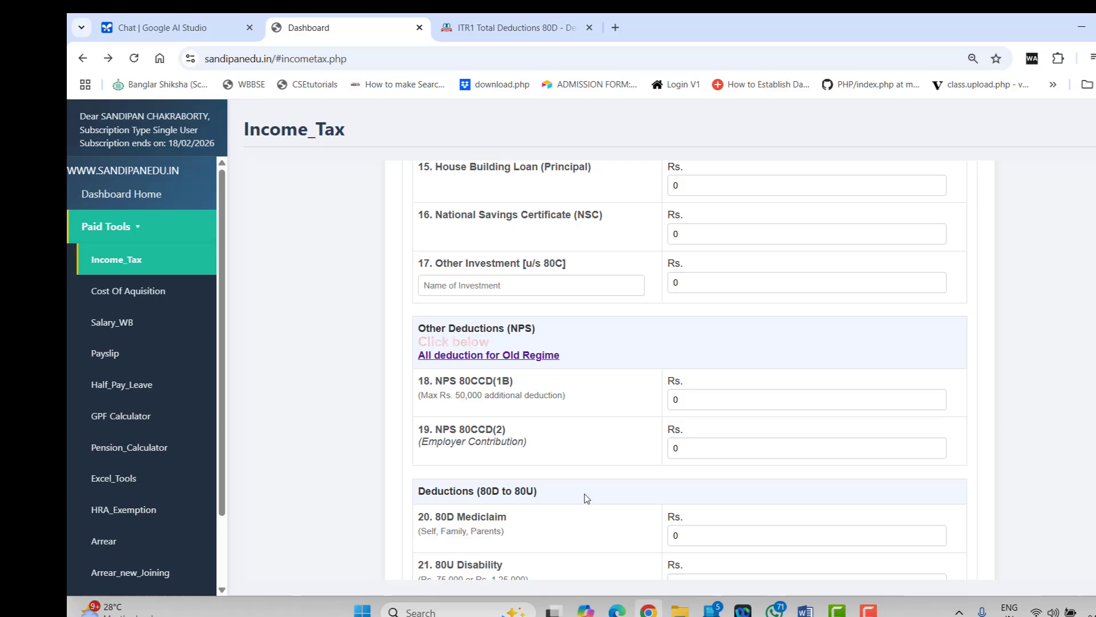
scroll(586, 498, "down", 5)
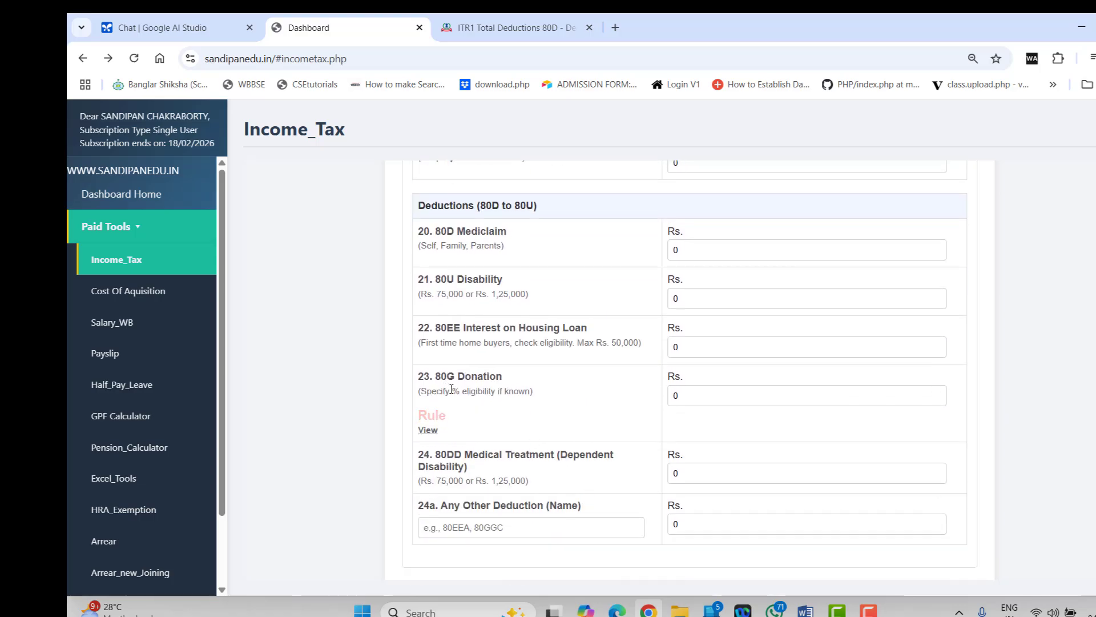
Read the Section 80G donation rules, then switch back to the ITR-1 80D form
left_click(433, 430)
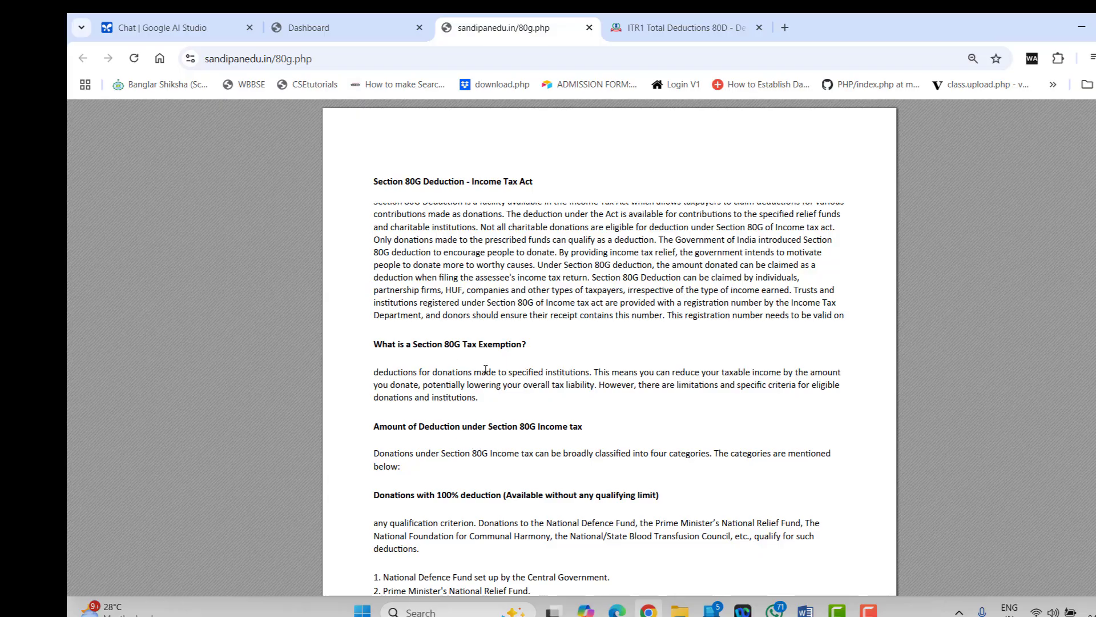
scroll(486, 368, "down", 5)
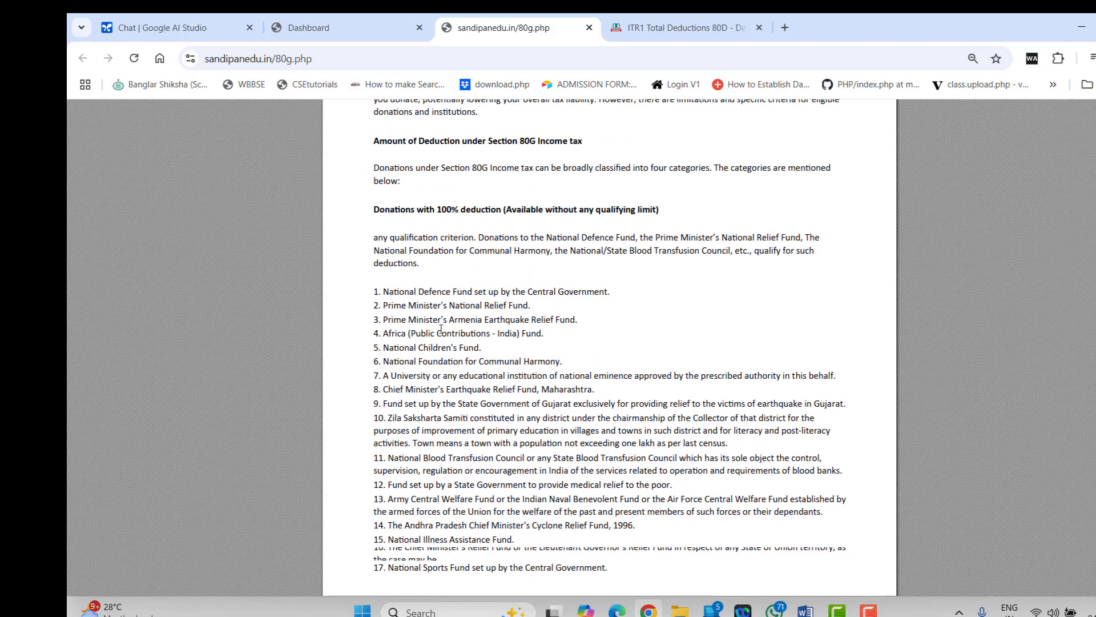
scroll(620, 457, "down", 8)
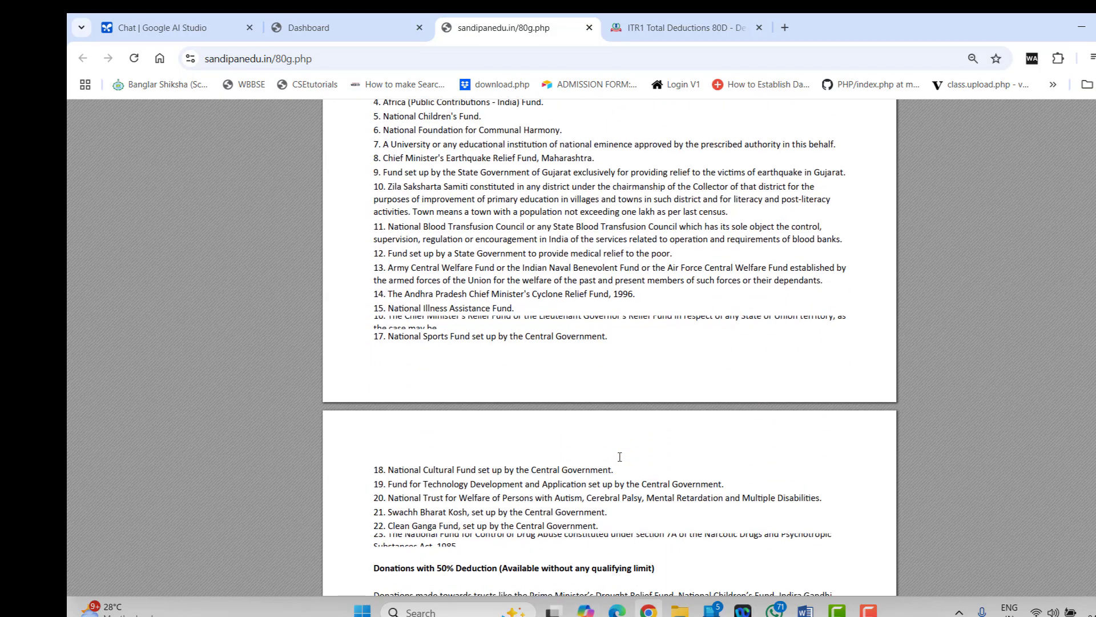
scroll(571, 460, "up", 15)
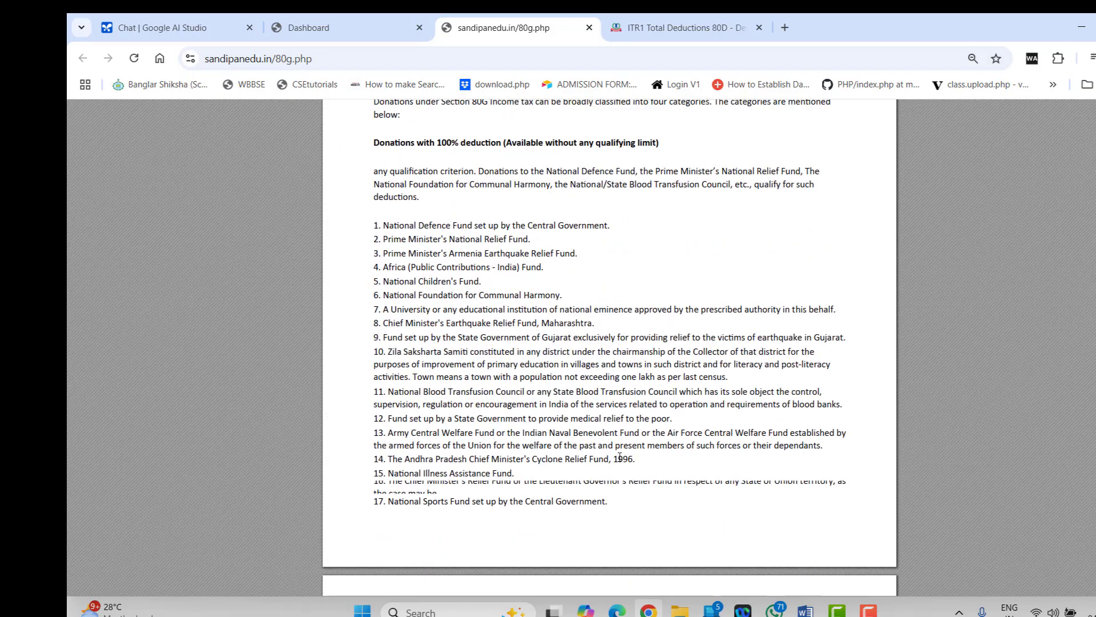
left_click(320, 19)
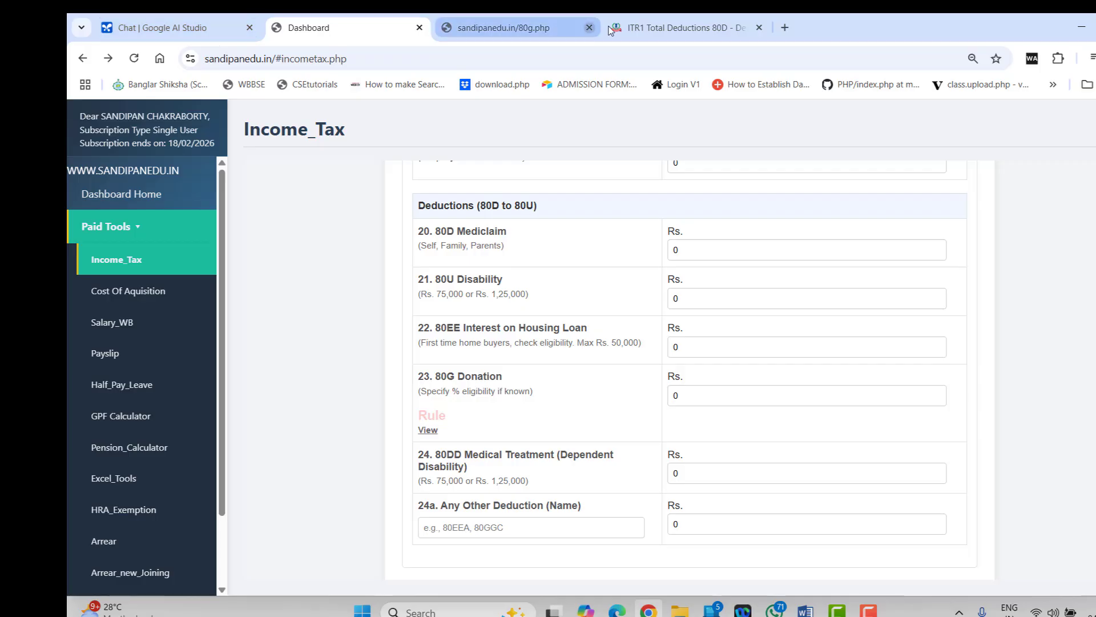
left_click(679, 28)
Save the 80D deduction and review the deduction cards from 80CCD to 80EEA
left_click(719, 419)
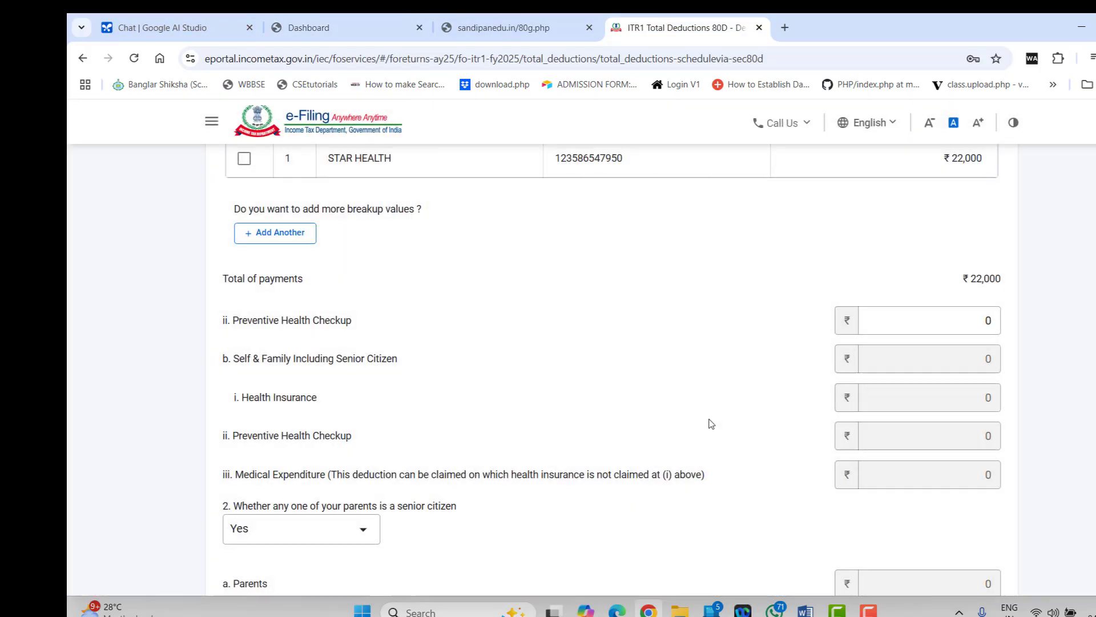
scroll(474, 417, "down", 10)
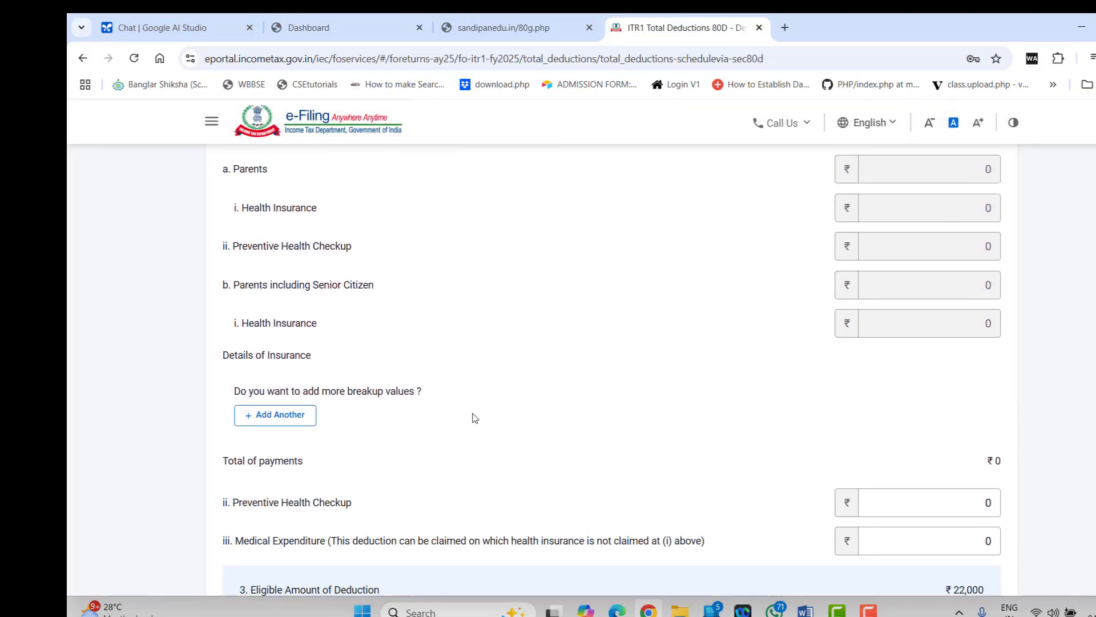
left_click(987, 470)
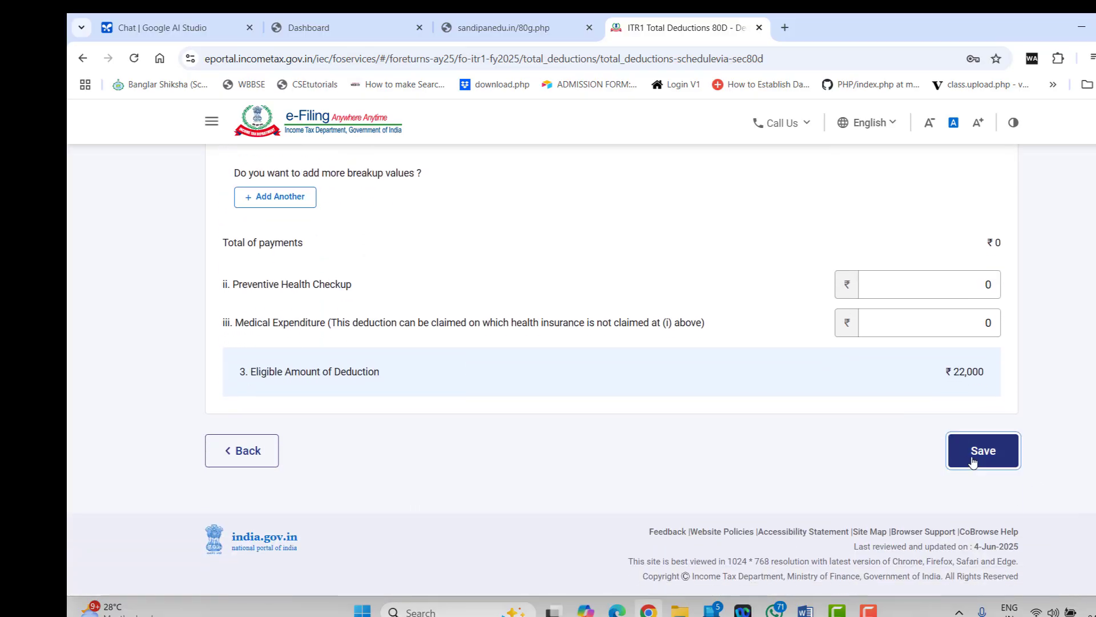
scroll(509, 484, "up", 10)
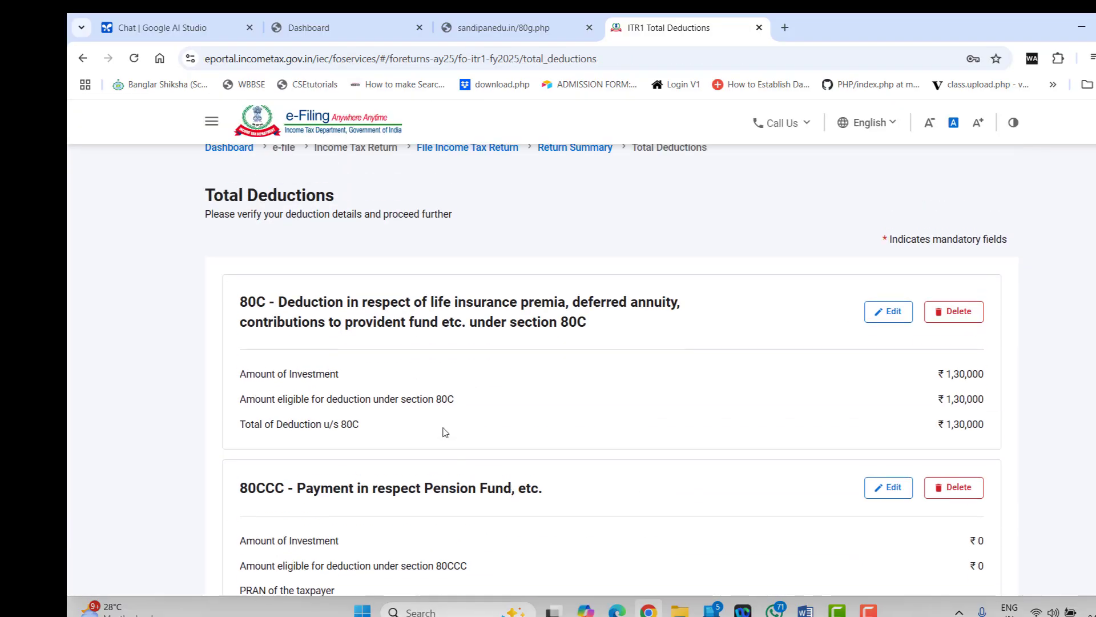
scroll(446, 432, "down", 15)
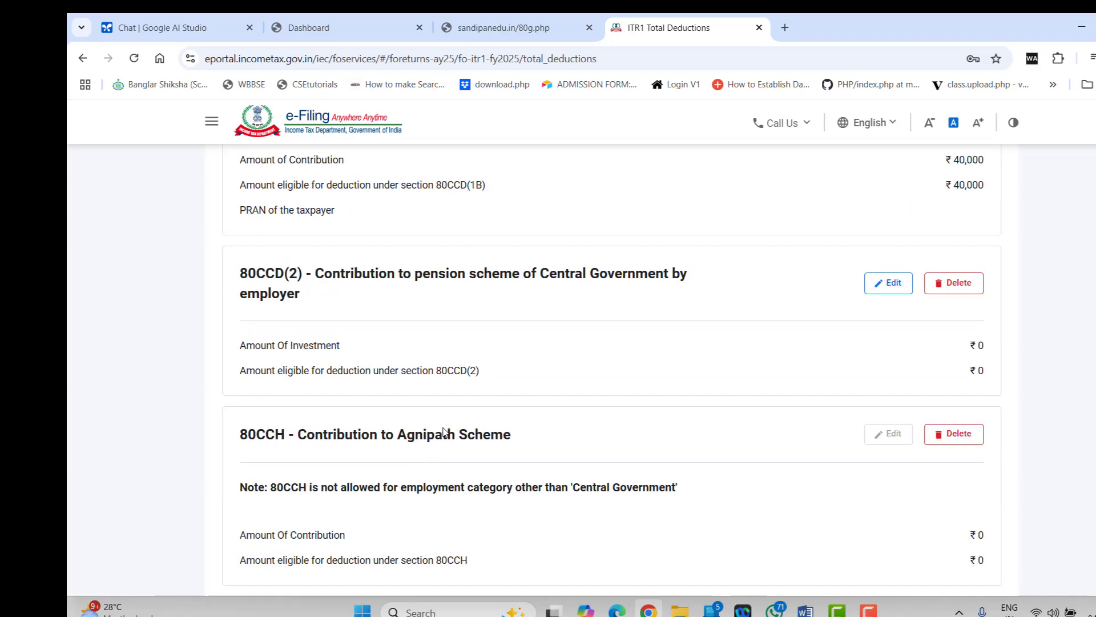
scroll(445, 433, "down", 8)
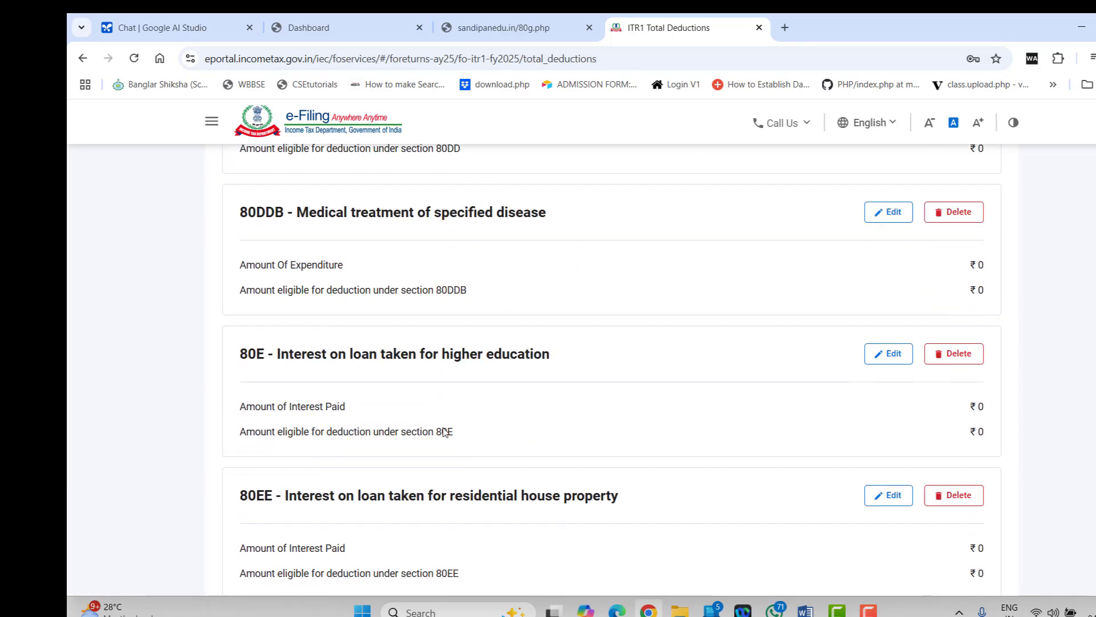
scroll(446, 432, "down", 3)
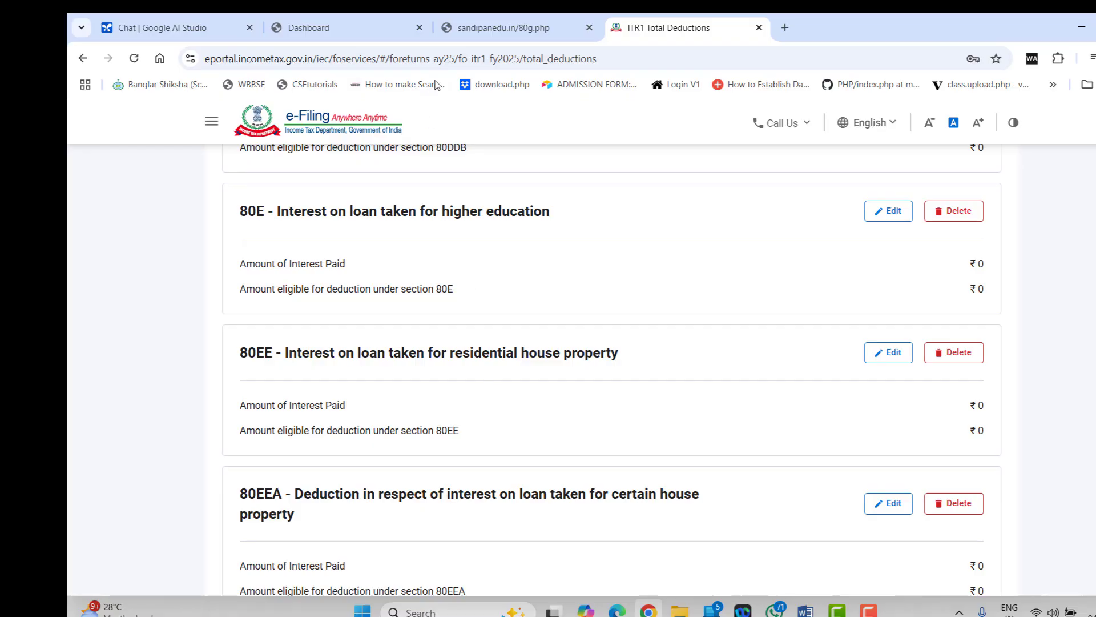
Check the 80EE and 80EEA limits in the old-regime deductions table, then return to e-Filing
left_click(406, 29)
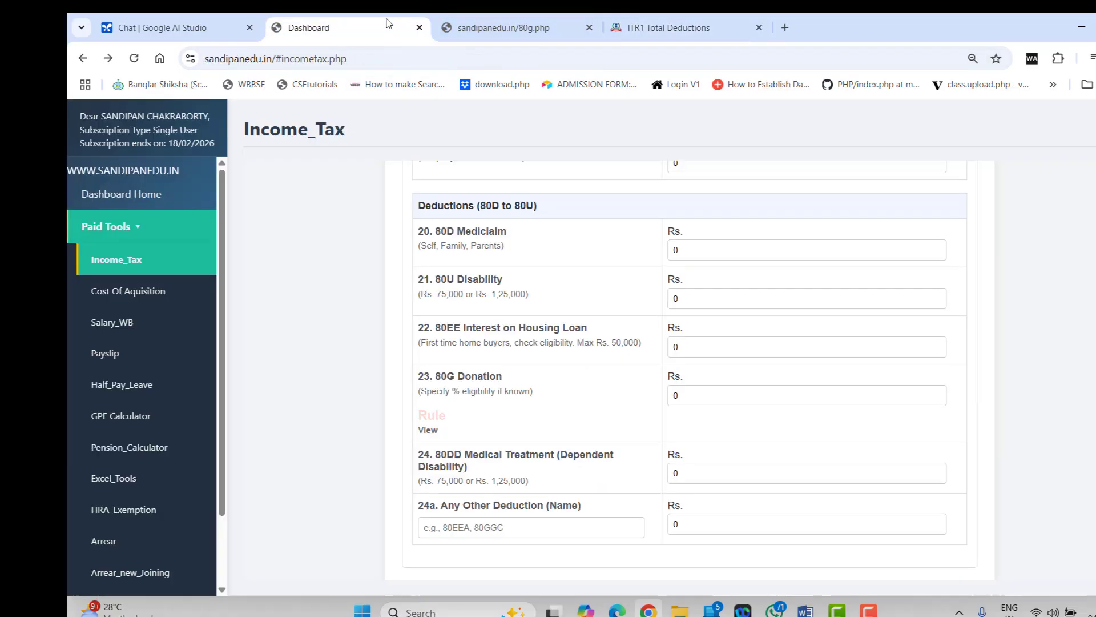
scroll(607, 519, "up", 3)
scroll(607, 518, "up", 1)
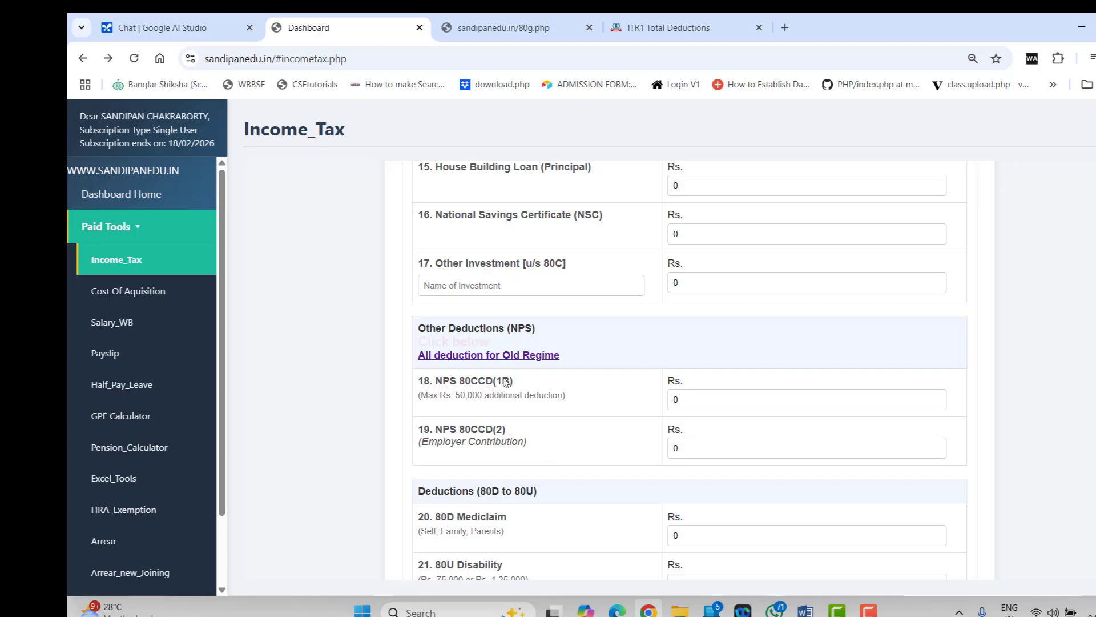
left_click(488, 359)
scroll(612, 513, "down", 15)
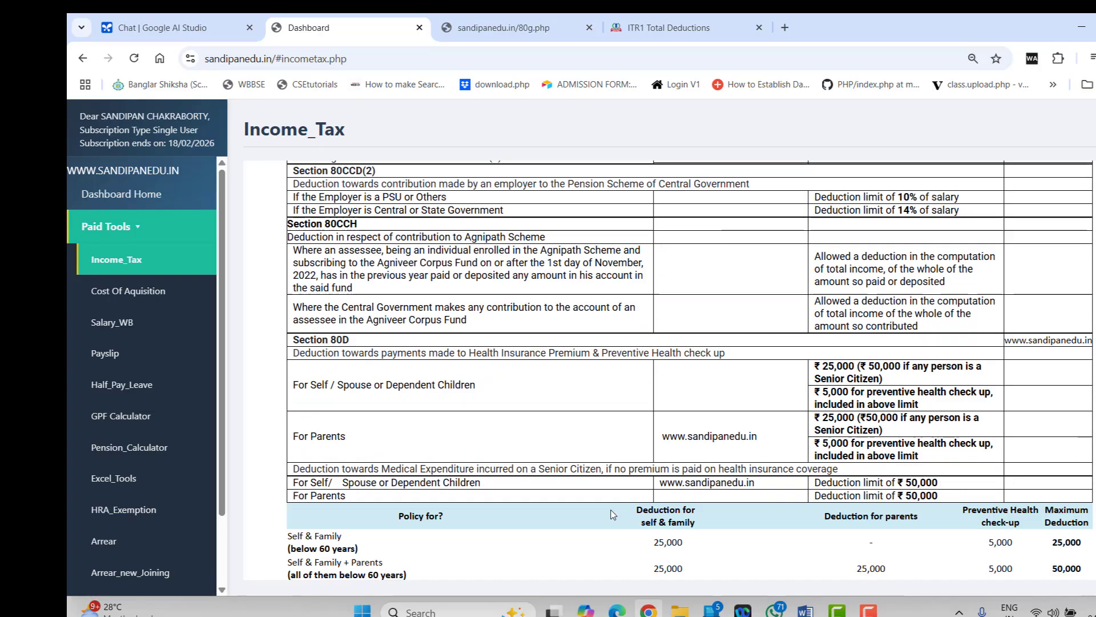
scroll(613, 513, "down", 6)
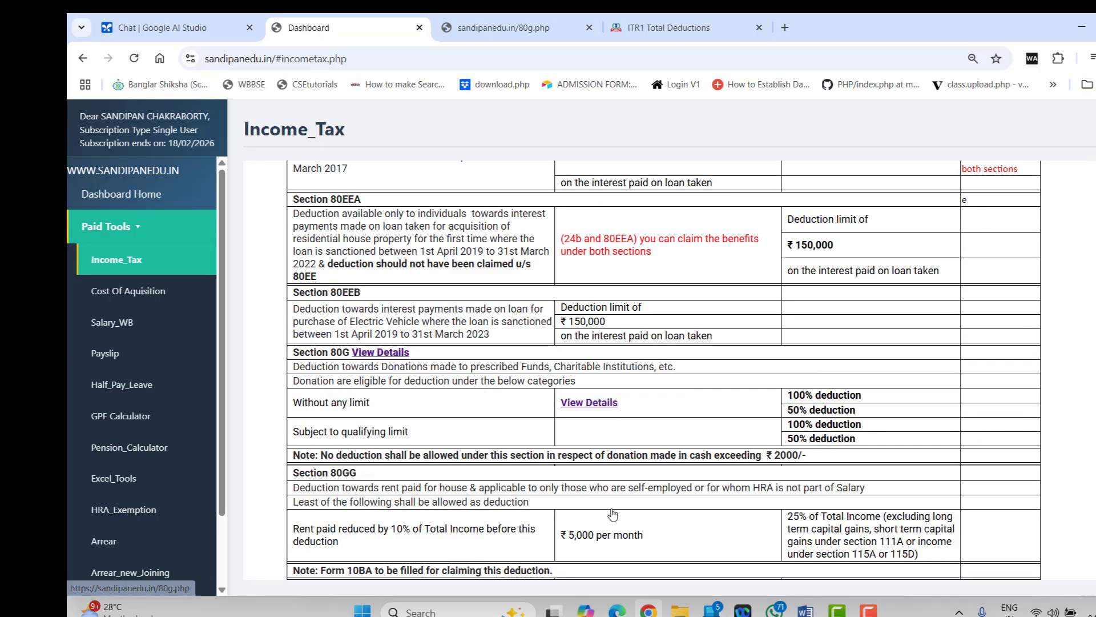
scroll(596, 457, "up", 1)
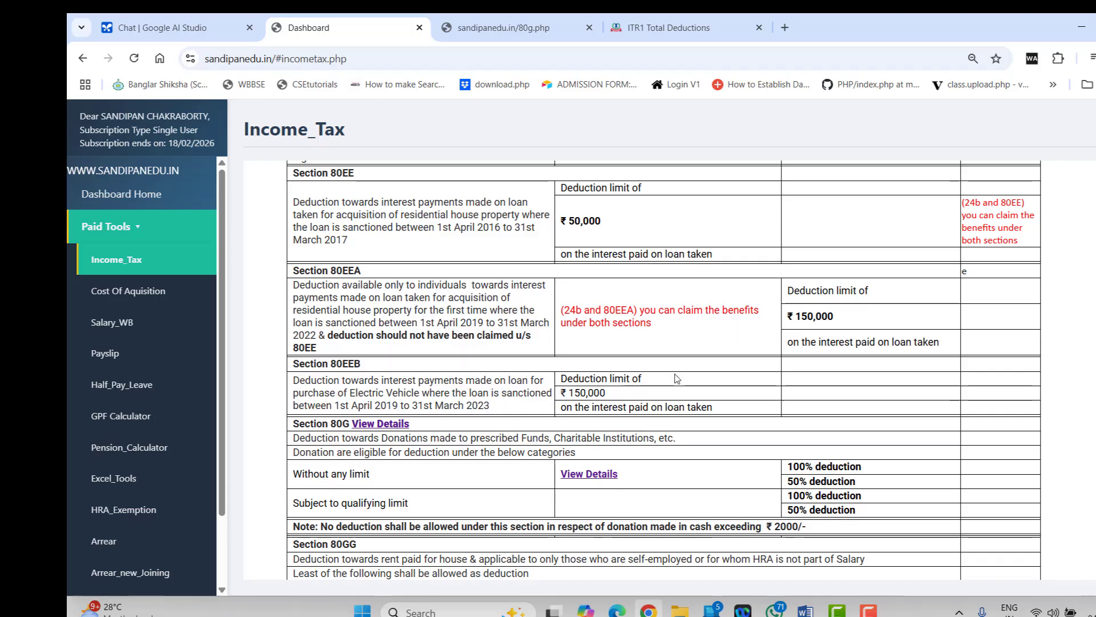
scroll(676, 378, "up", 1)
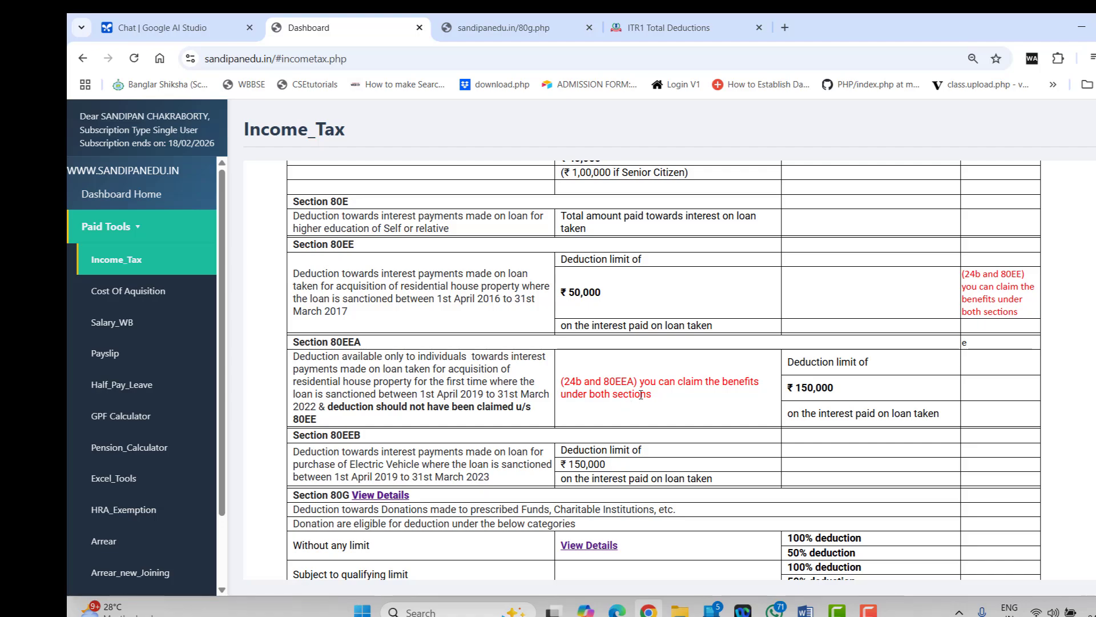
scroll(642, 400, "up", 1)
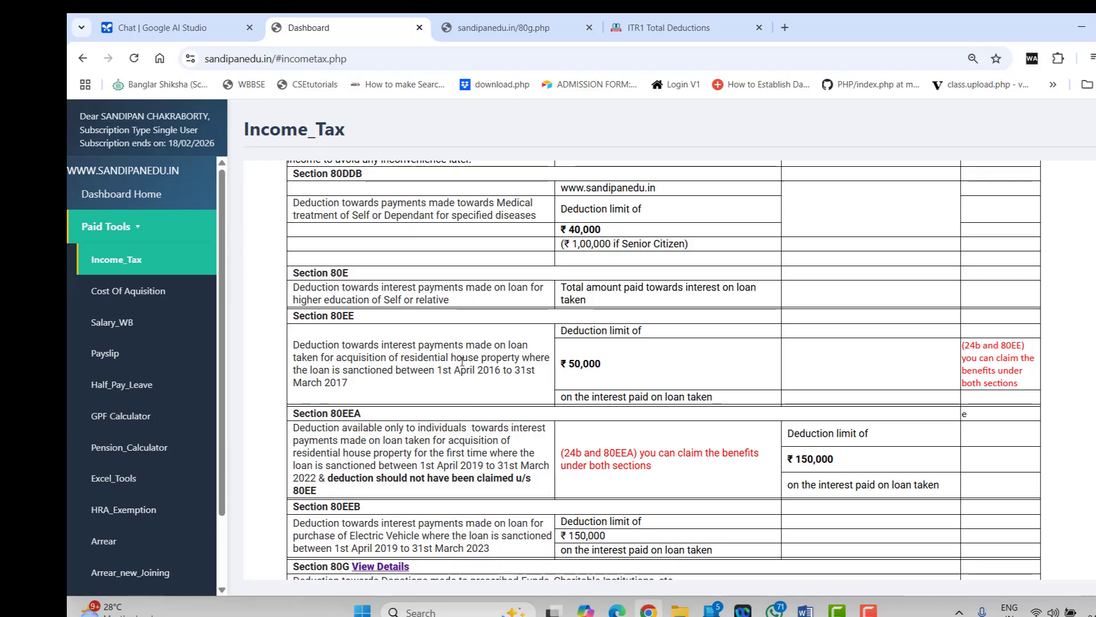
scroll(445, 464, "down", 1)
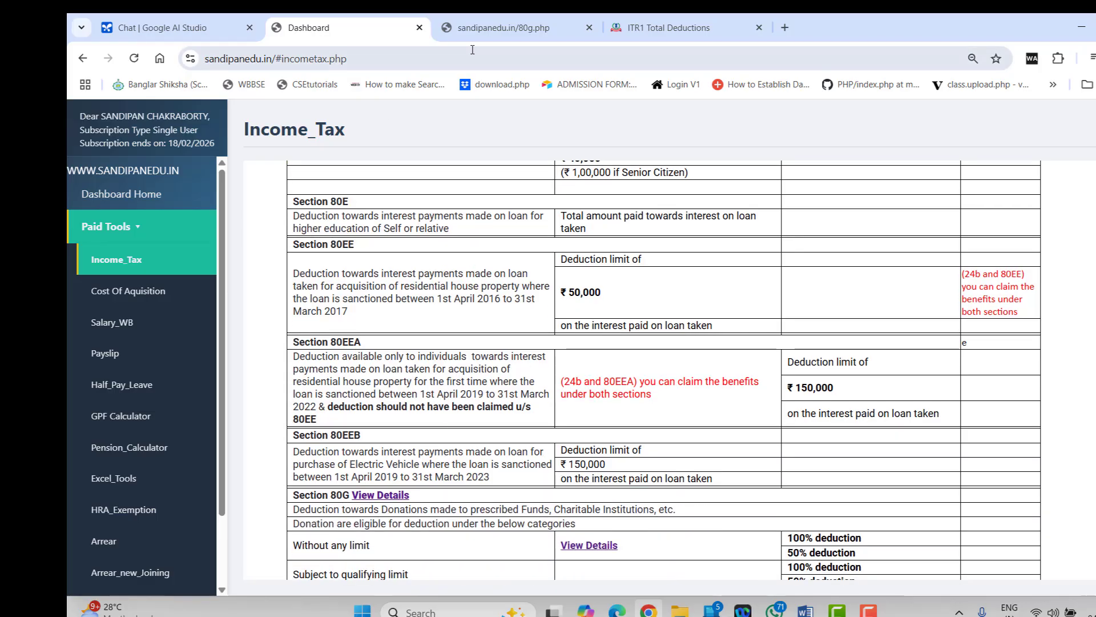
left_click(628, 28)
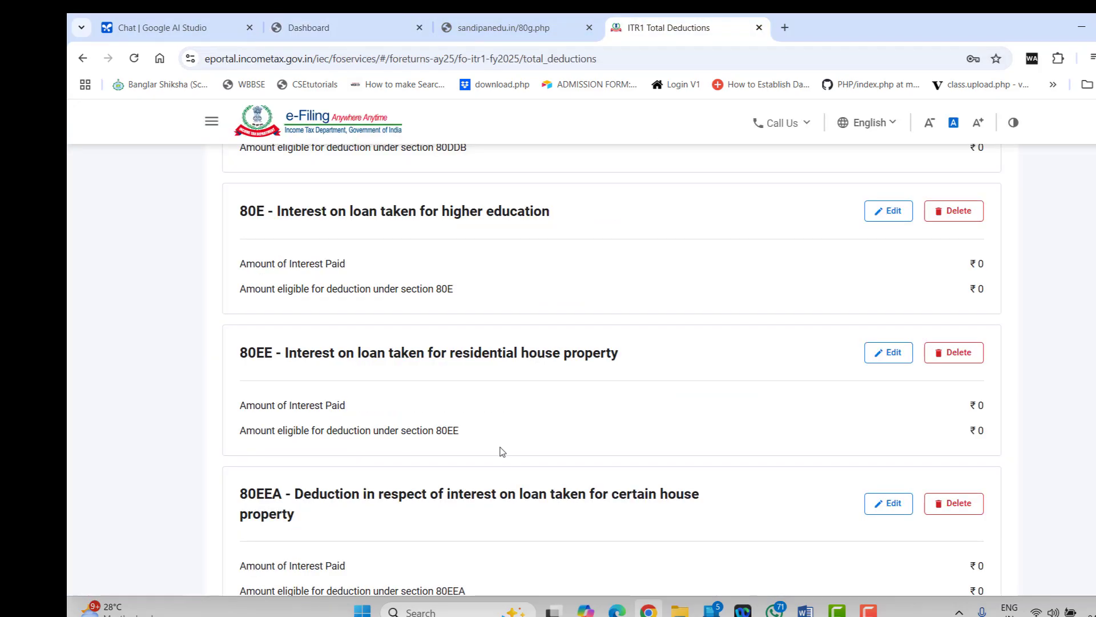
scroll(497, 445, "down", 3)
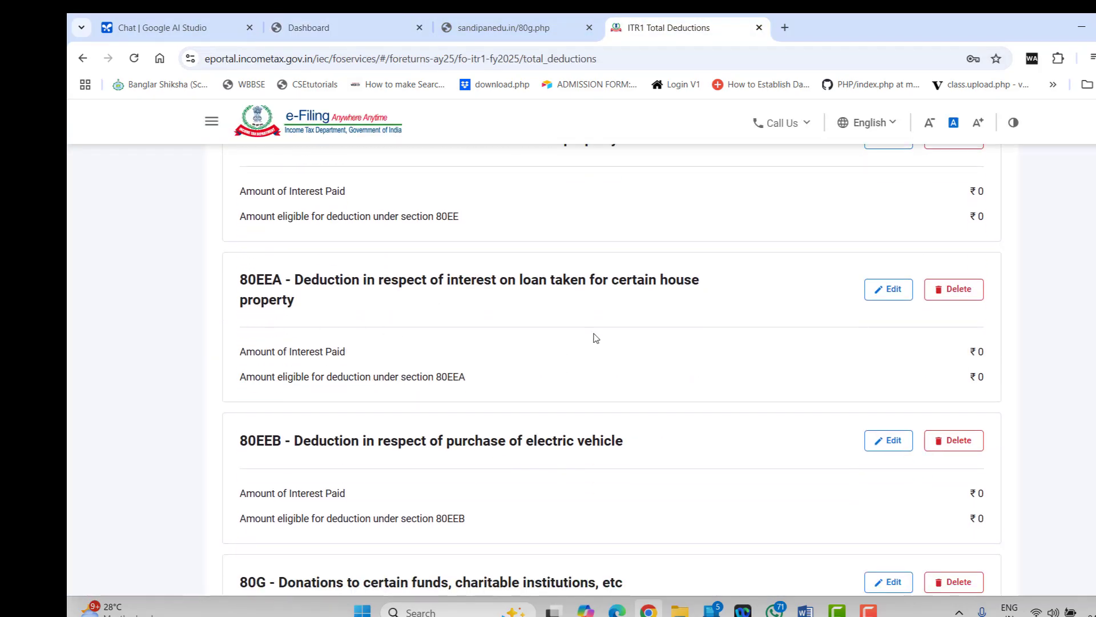
scroll(481, 460, "down", 3)
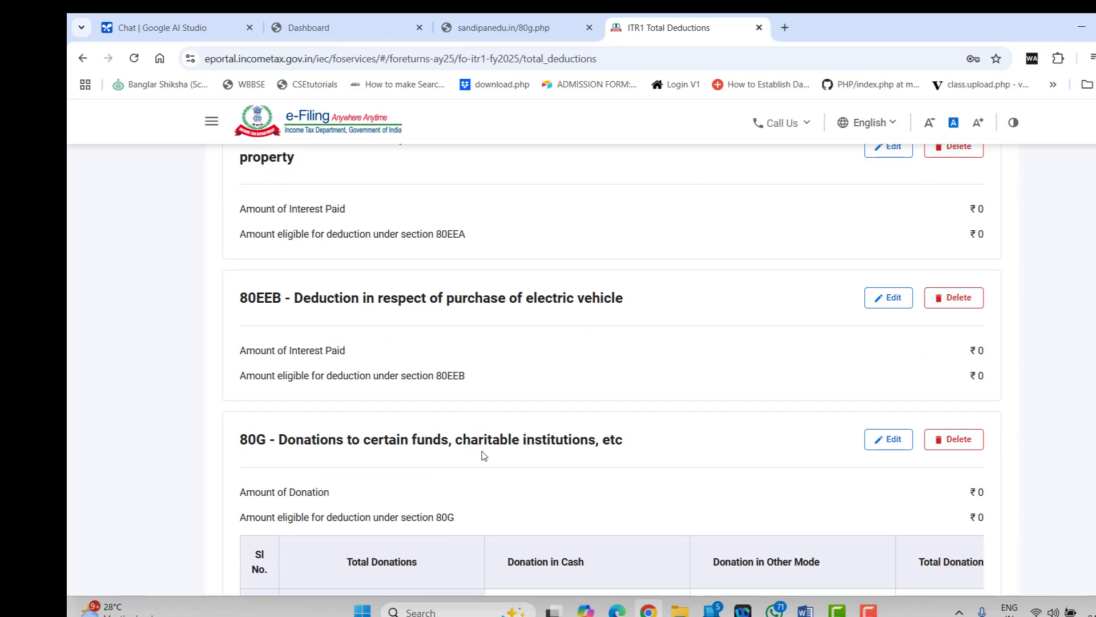
scroll(484, 455, "down", 2)
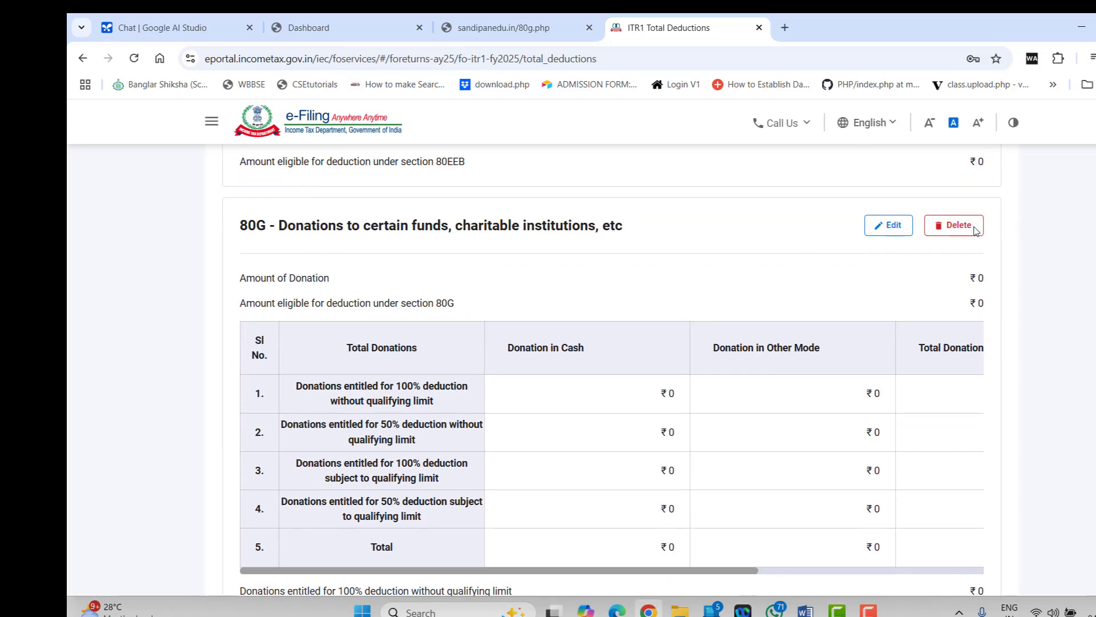
left_click(499, 34)
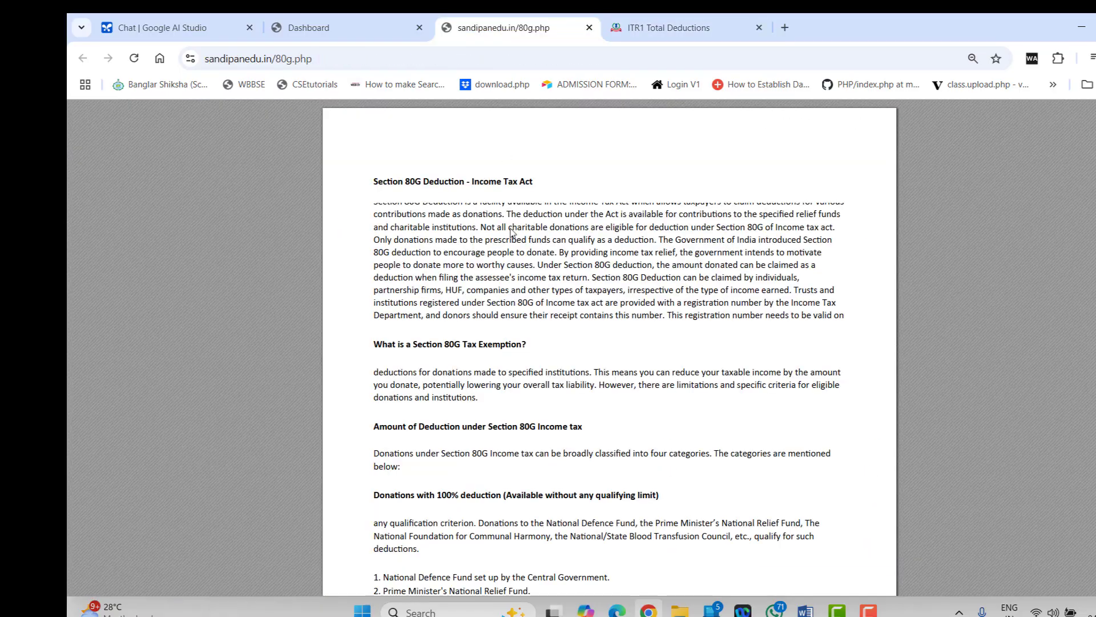
left_click(608, 26)
left_click(889, 225)
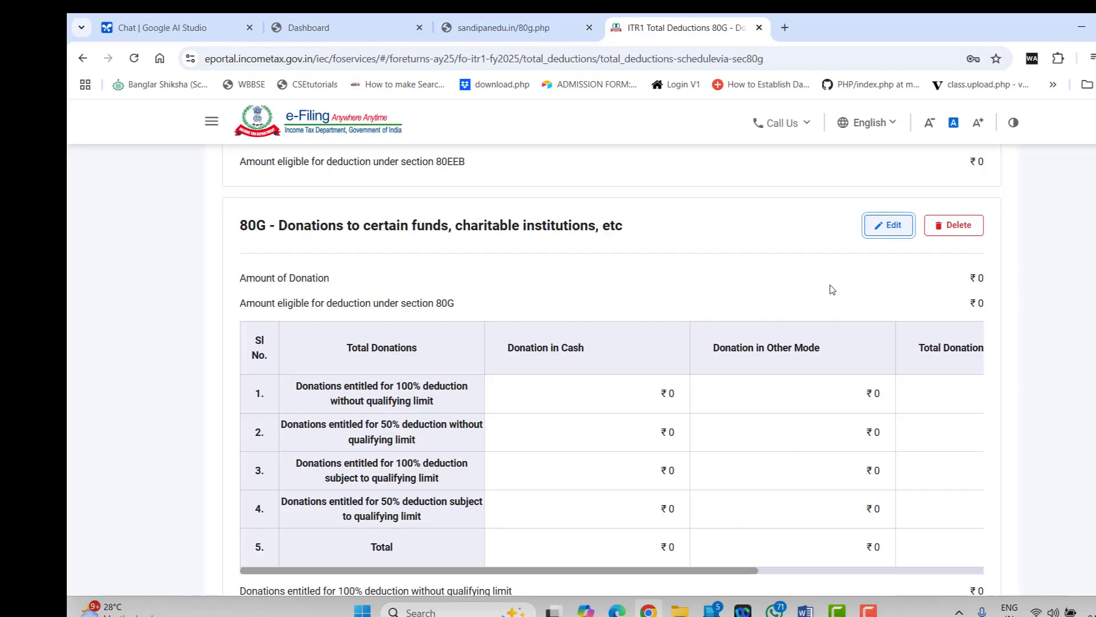
scroll(641, 407, "down", 5)
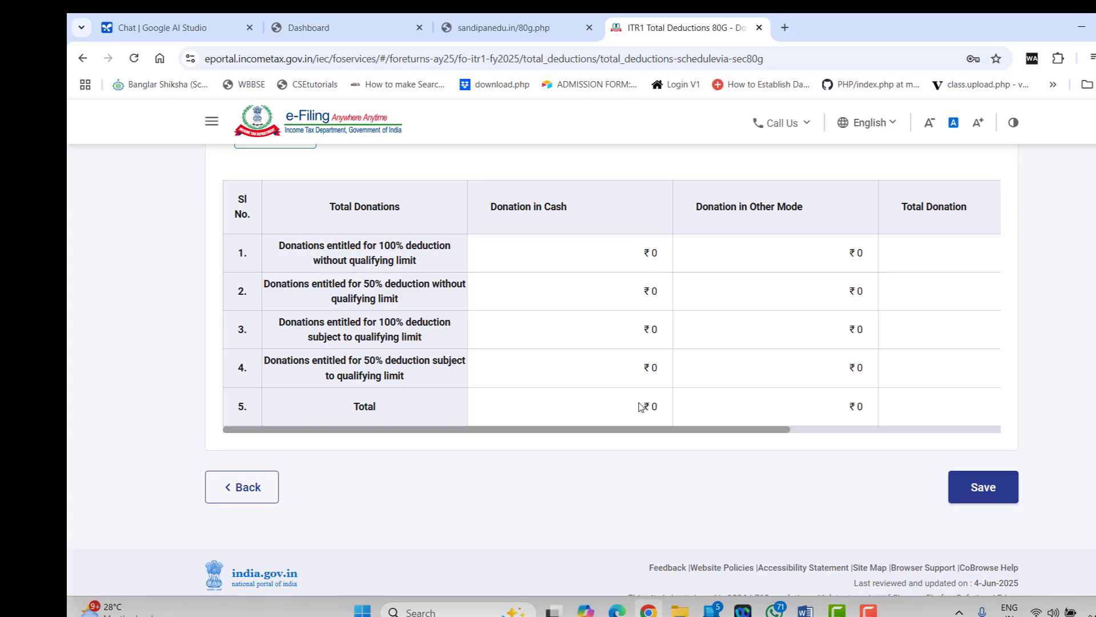
scroll(641, 407, "up", 4)
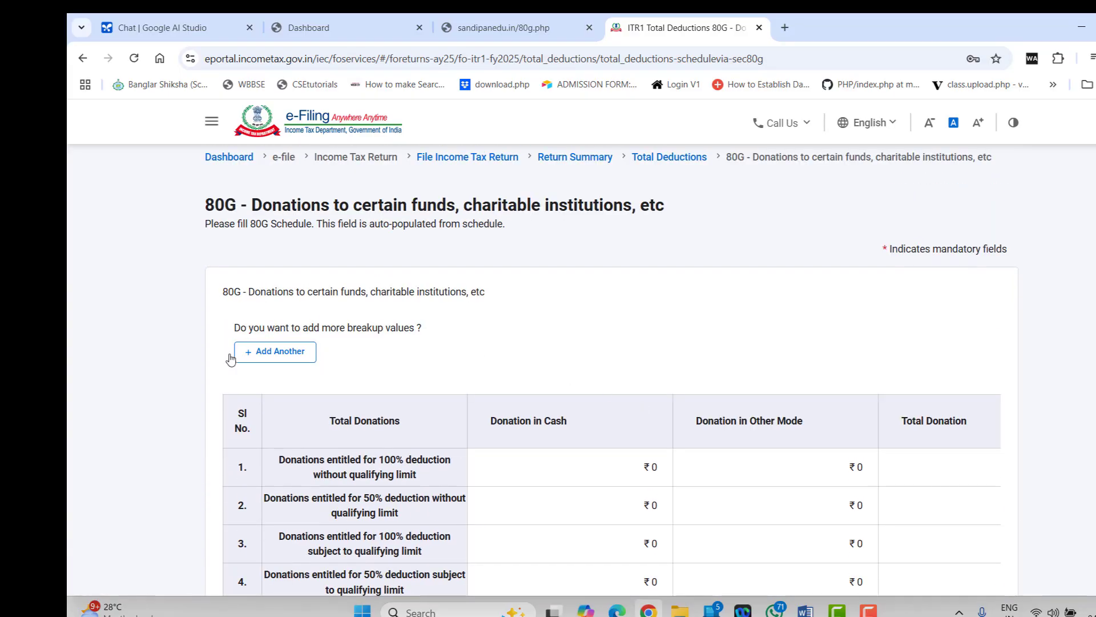
scroll(471, 494, "down", 3)
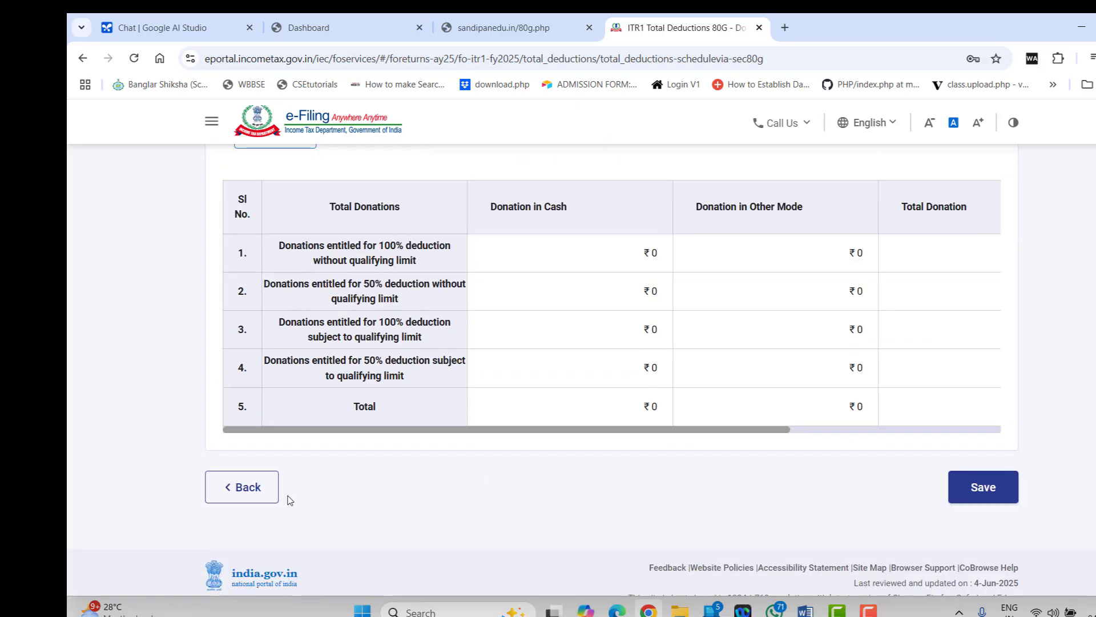
left_click(243, 486)
scroll(611, 370, "down", 20)
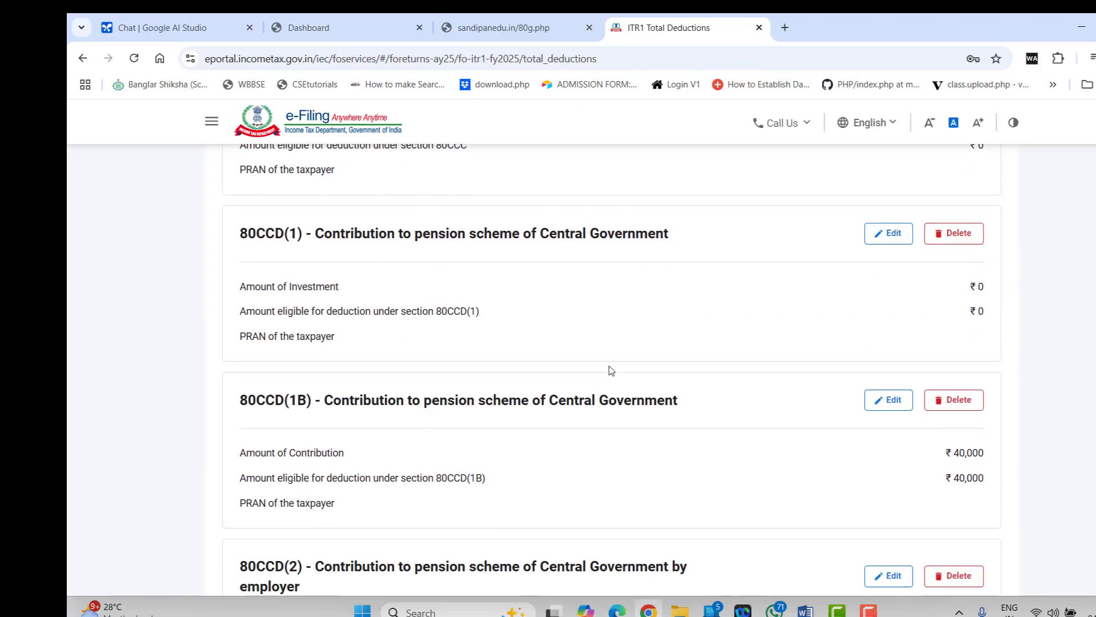
scroll(613, 372, "down", 20)
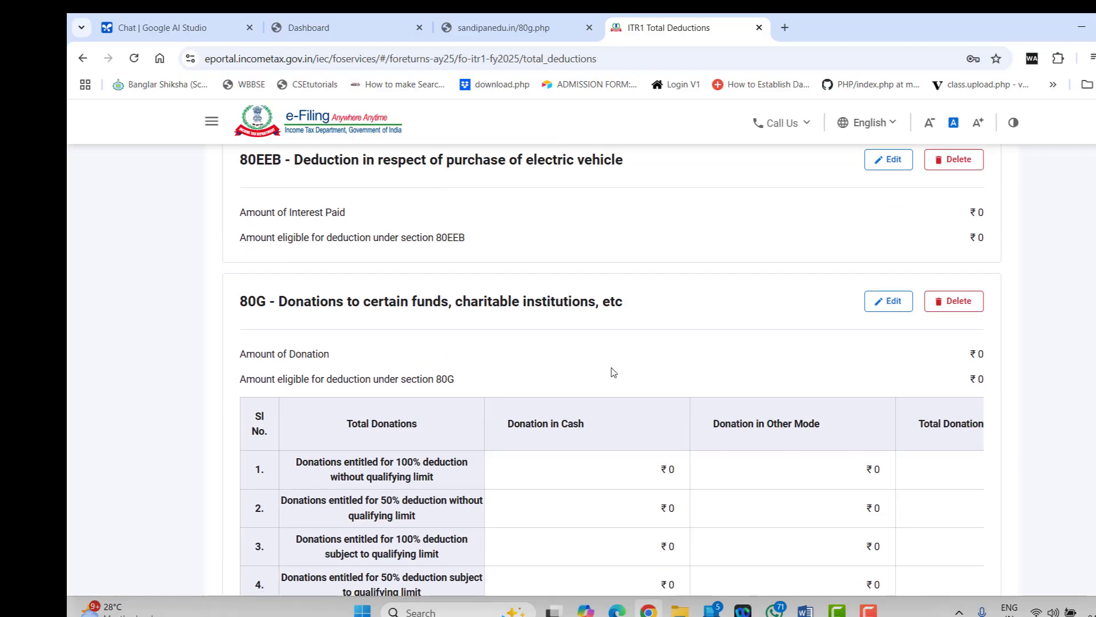
scroll(611, 372, "down", 2)
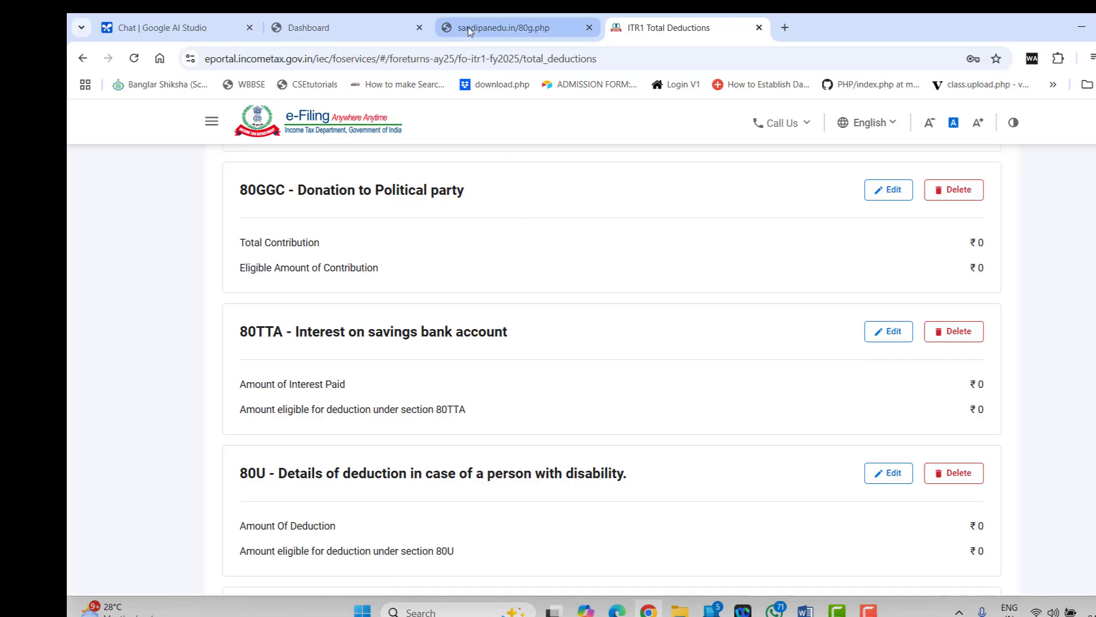
Go back to the sandipanedu income form and open the Income Tax India 80TTA calculator
left_click(354, 28)
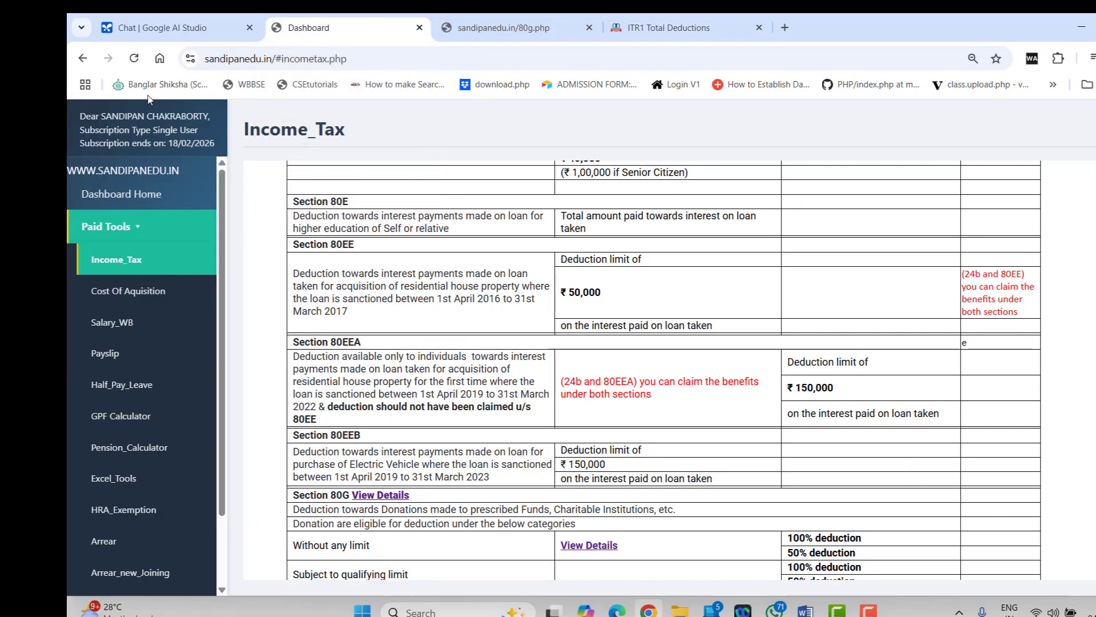
left_click(83, 58)
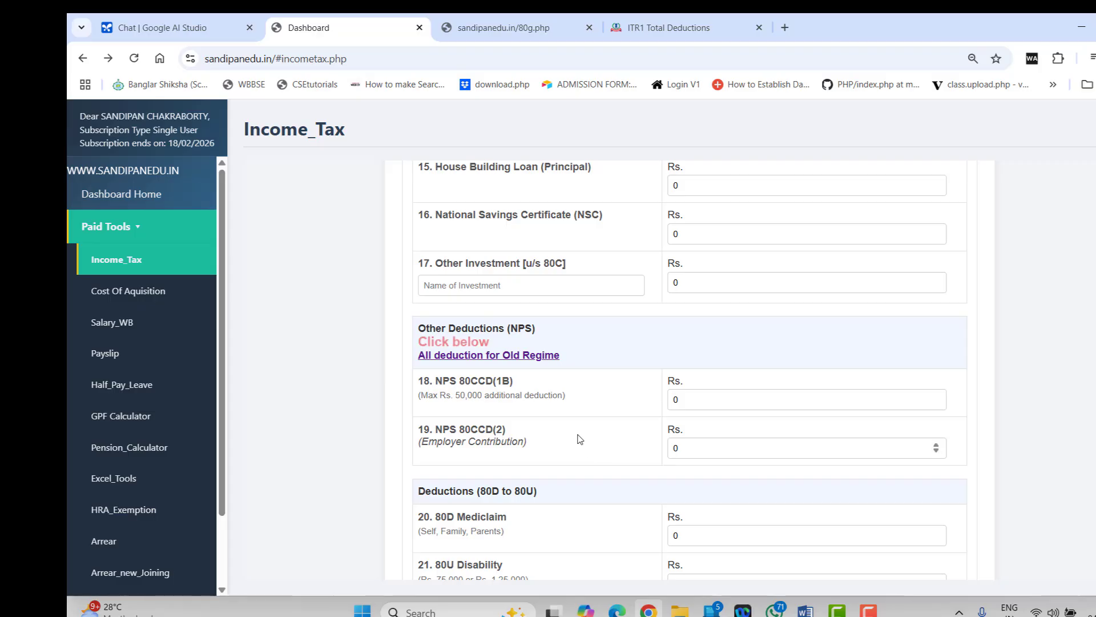
scroll(580, 439, "up", 2)
scroll(580, 440, "up", 8)
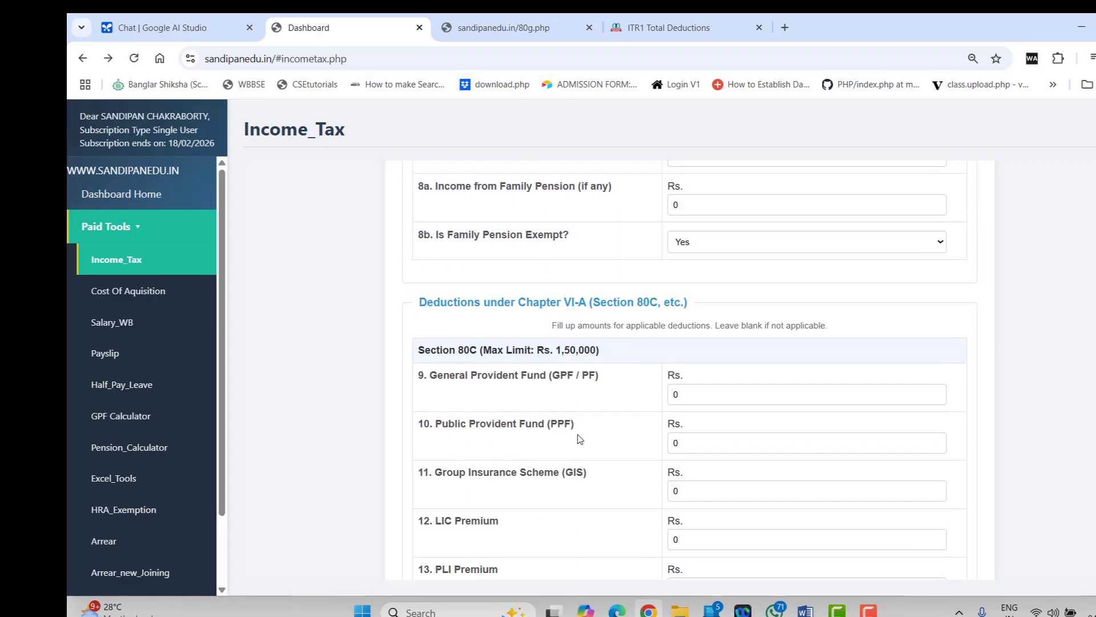
scroll(579, 438, "up", 7)
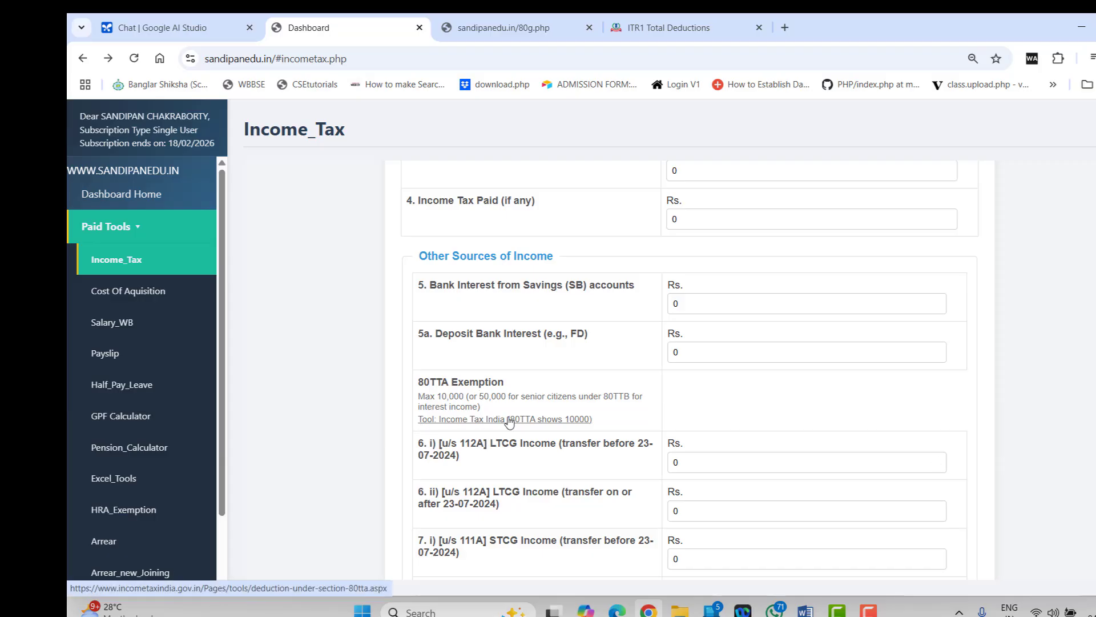
left_click(462, 420)
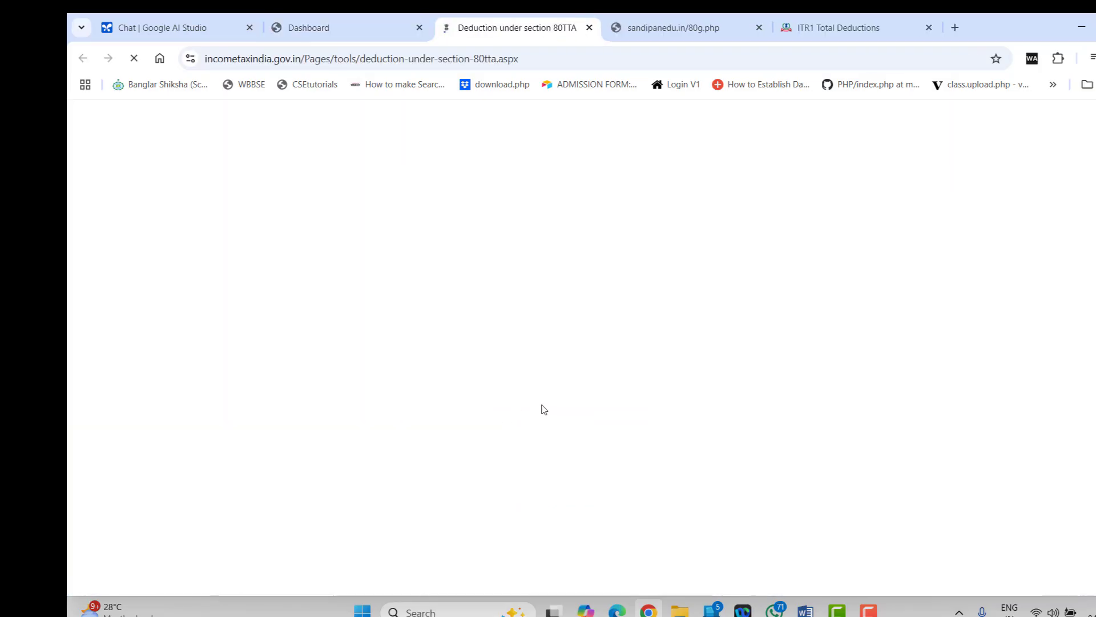
Pick assessment year 2026-27 in the 80TTA calculator without entering interest, then return to sandipanedu
scroll(542, 409, "down", 3)
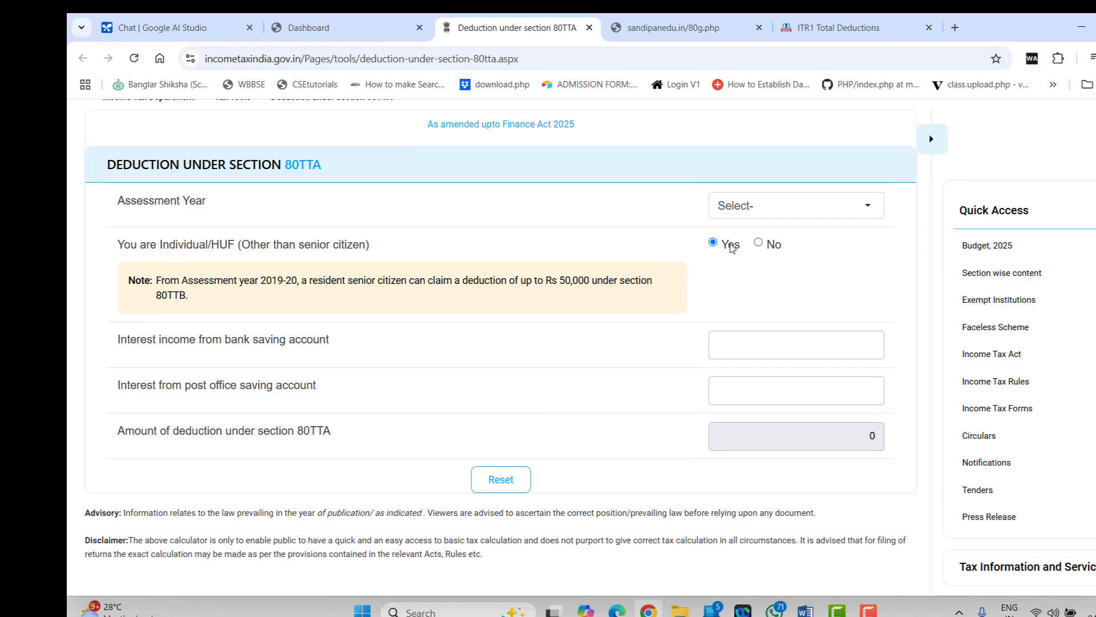
left_click(746, 215)
left_click(752, 246)
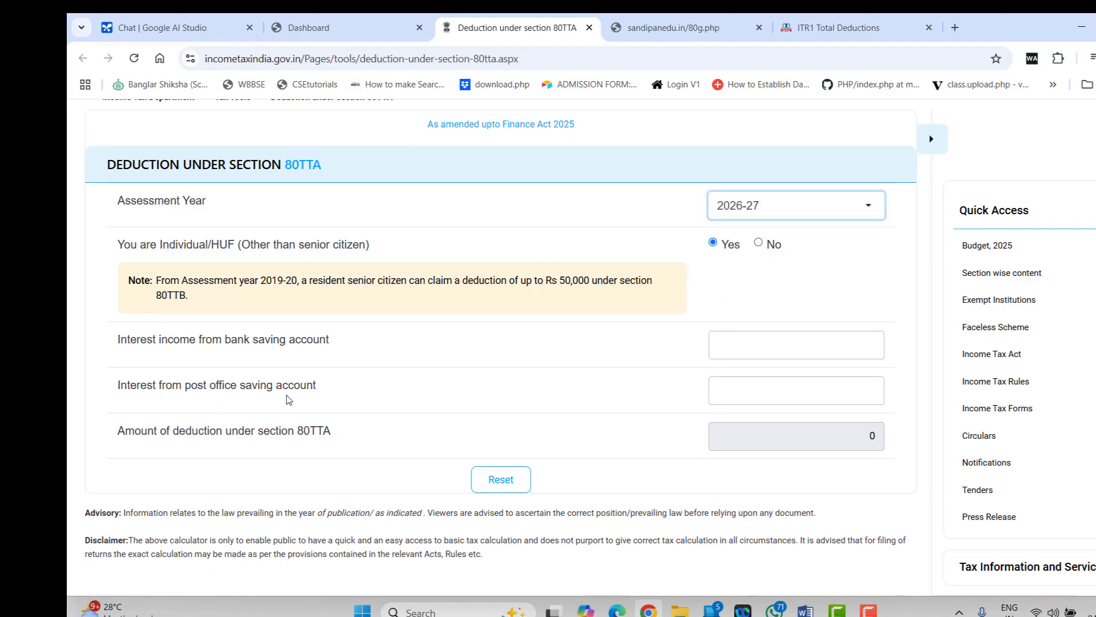
left_click(737, 348)
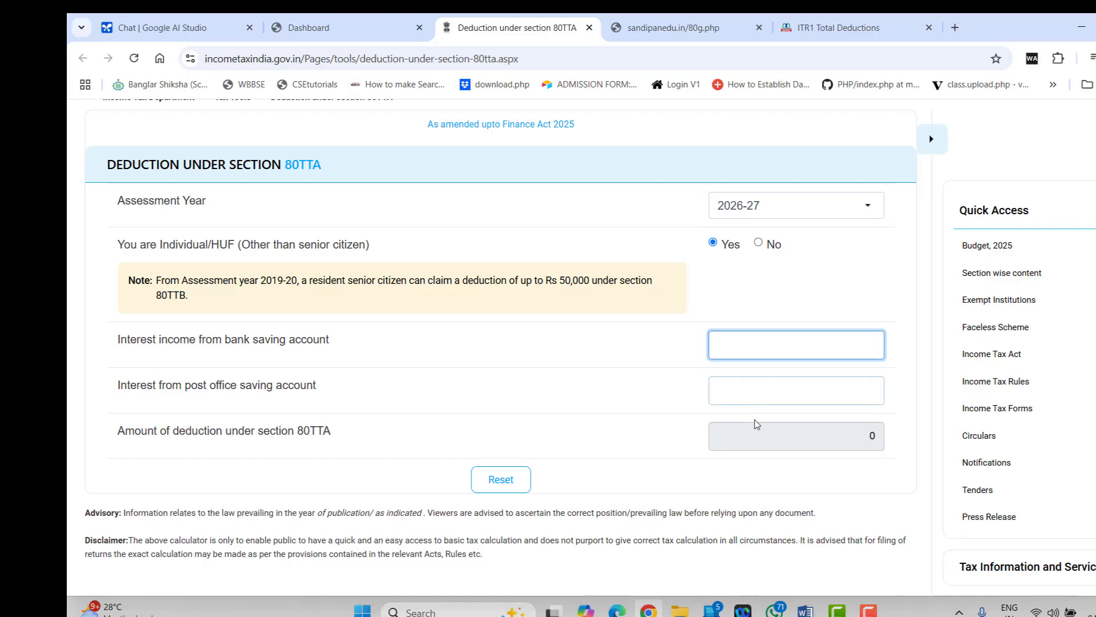
left_click(739, 392)
left_click(574, 426)
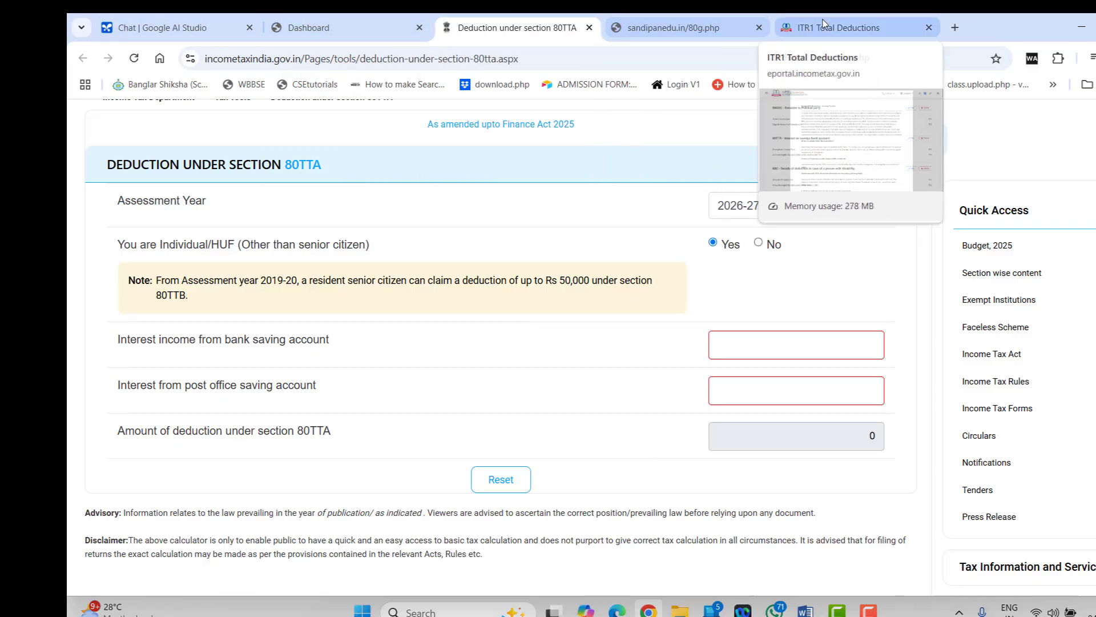
left_click(359, 27)
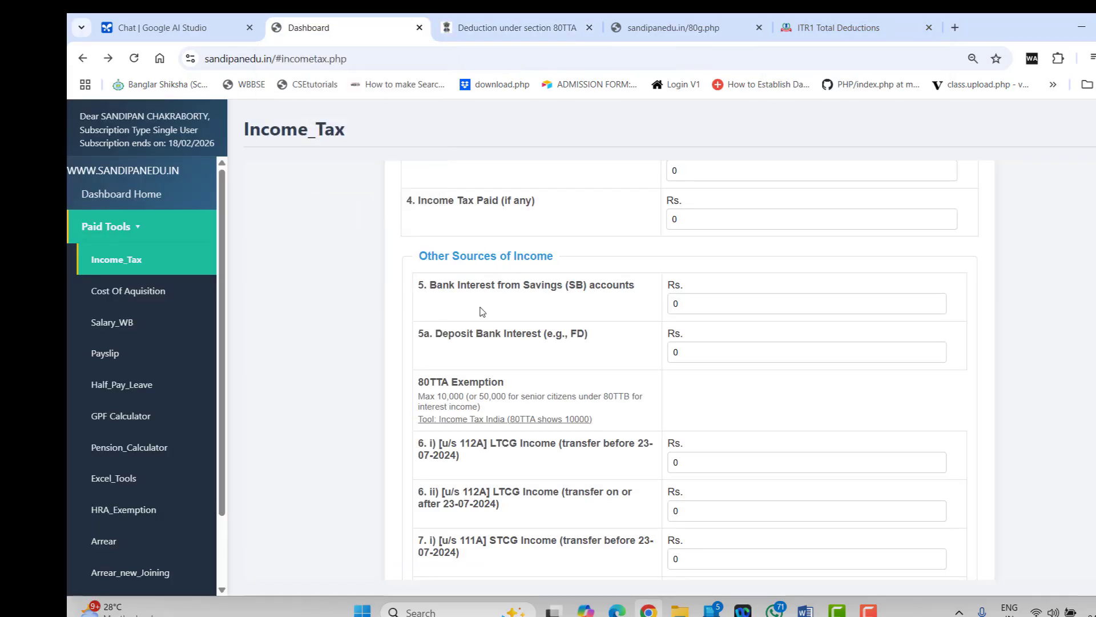
scroll(507, 497, "up", 6)
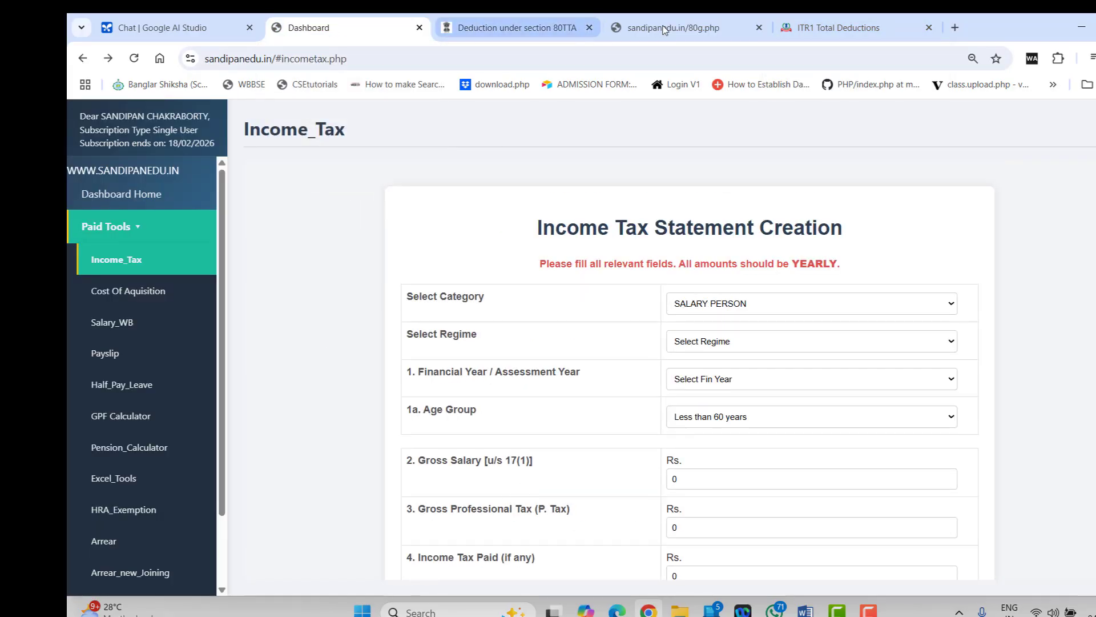
Confirm the ₹1,92,000 total deductions on the ITR1 Total Deductions page
left_click(813, 26)
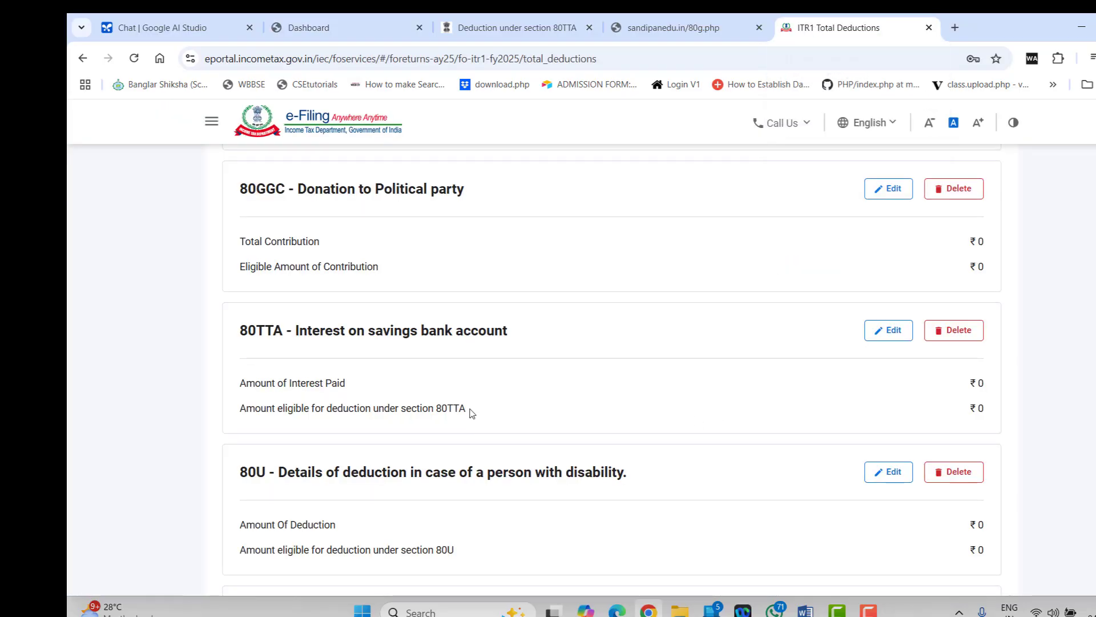
scroll(466, 411, "down", 2)
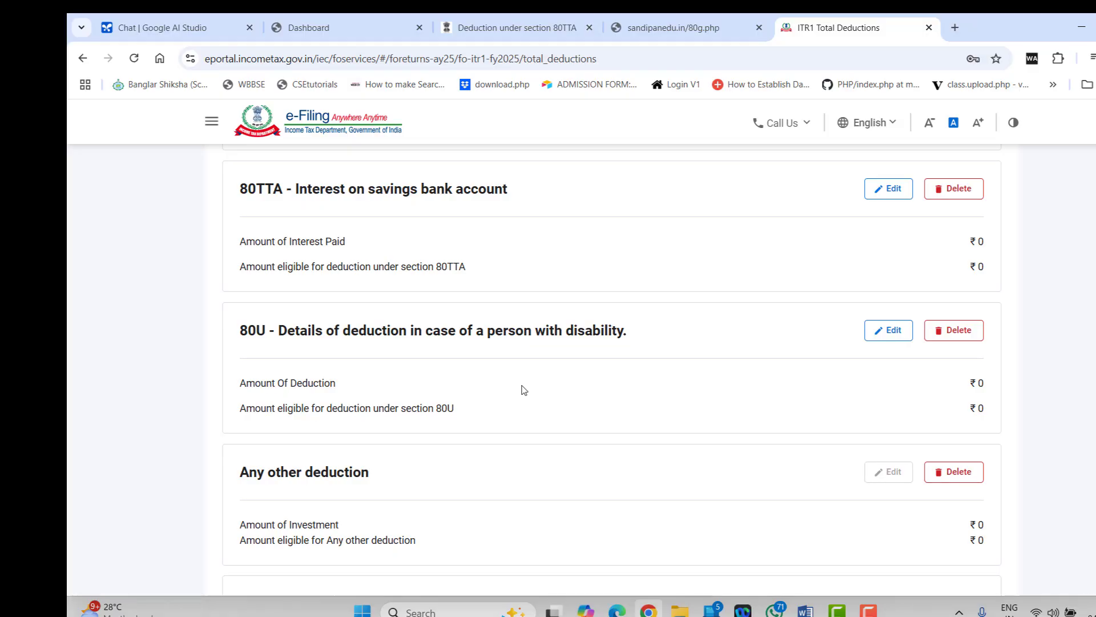
scroll(524, 390, "down", 3)
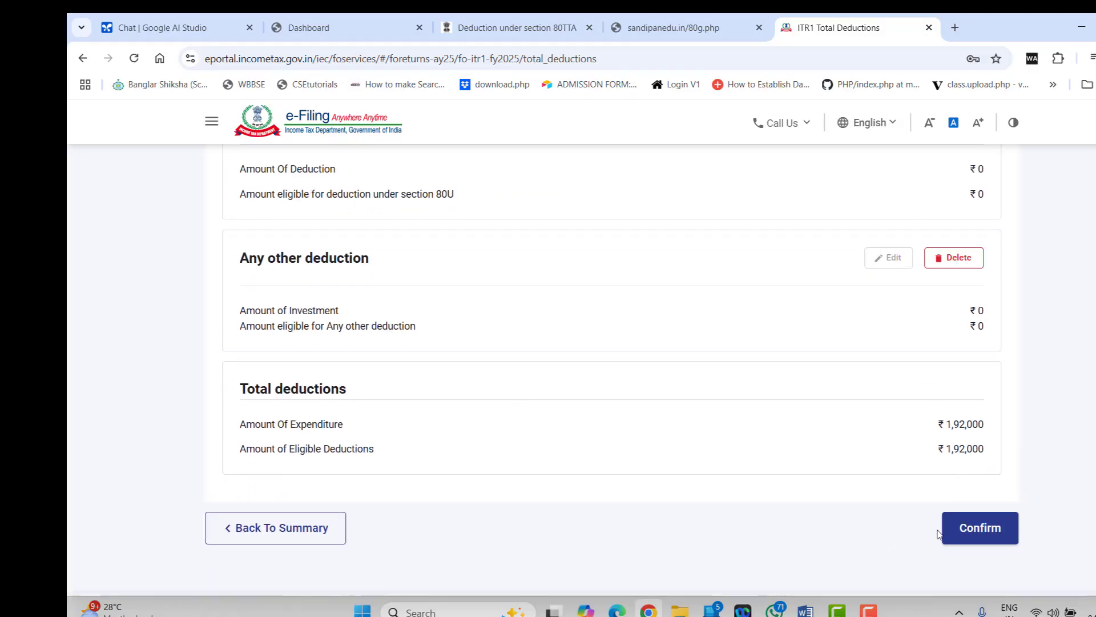
left_click(978, 527)
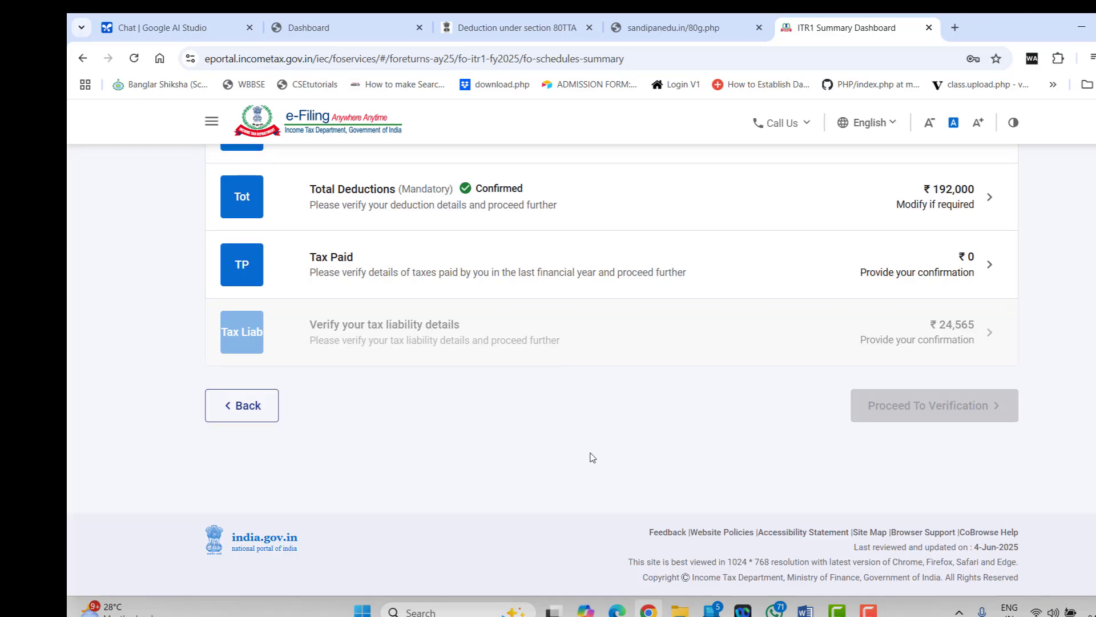
Open the Tax Paid schedule and inspect a Schedule TDS1 salary entry without saving it
scroll(571, 406, "up", 1)
left_click(472, 339)
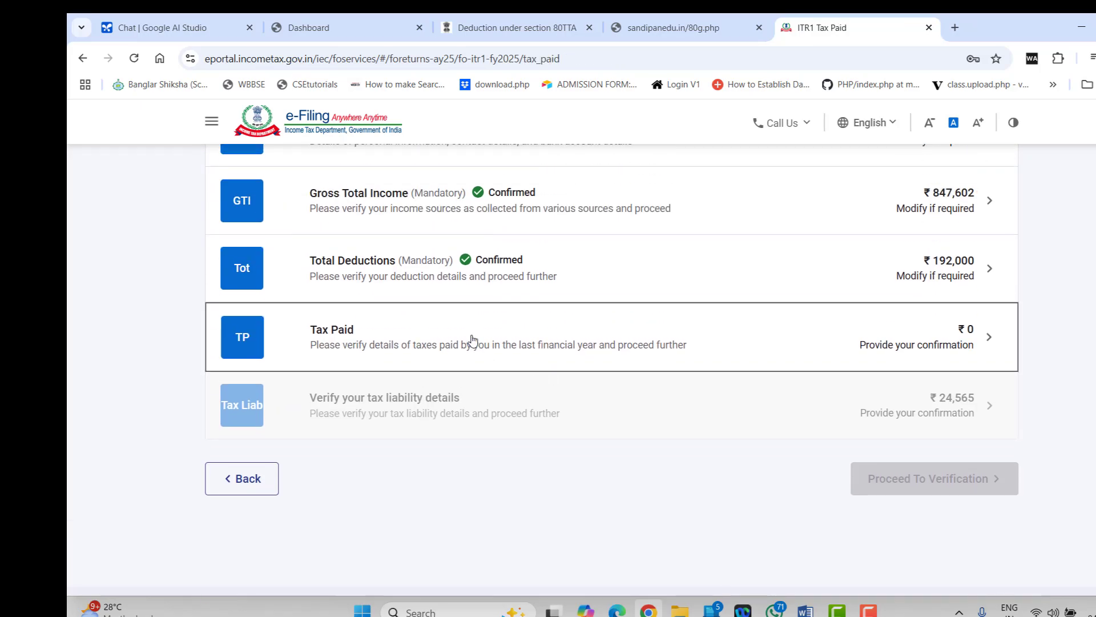
scroll(596, 452, "up", 2)
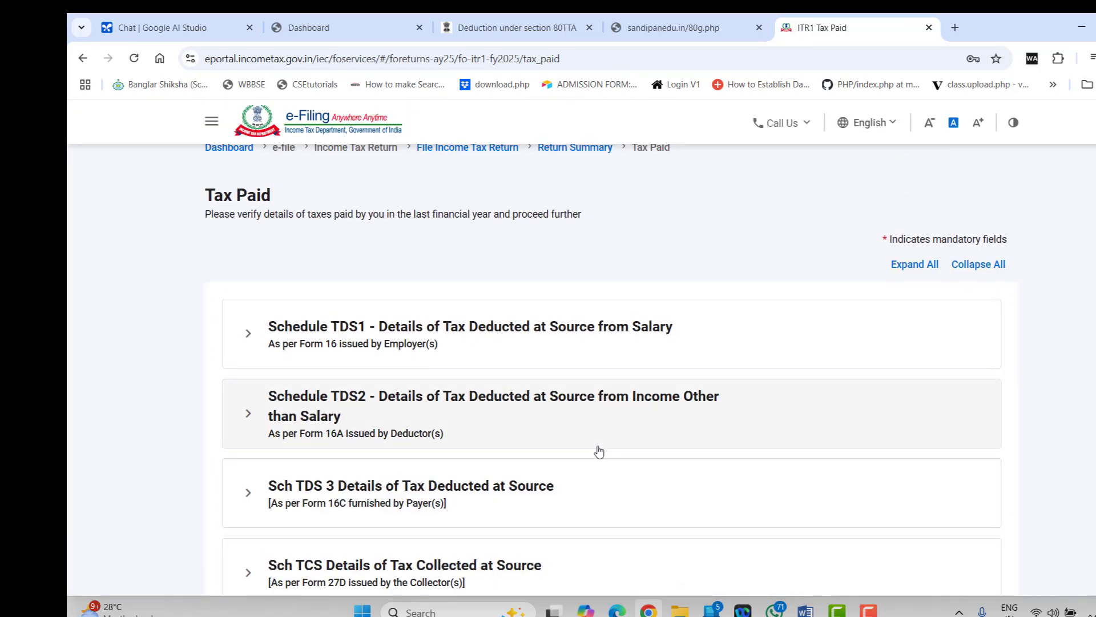
left_click(458, 342)
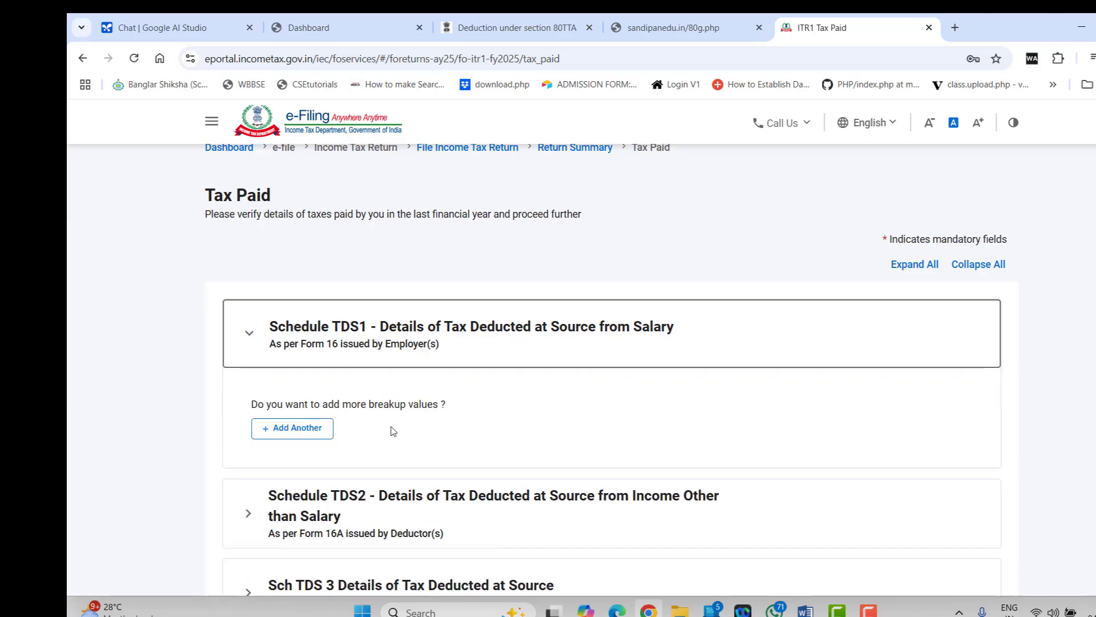
left_click(302, 436)
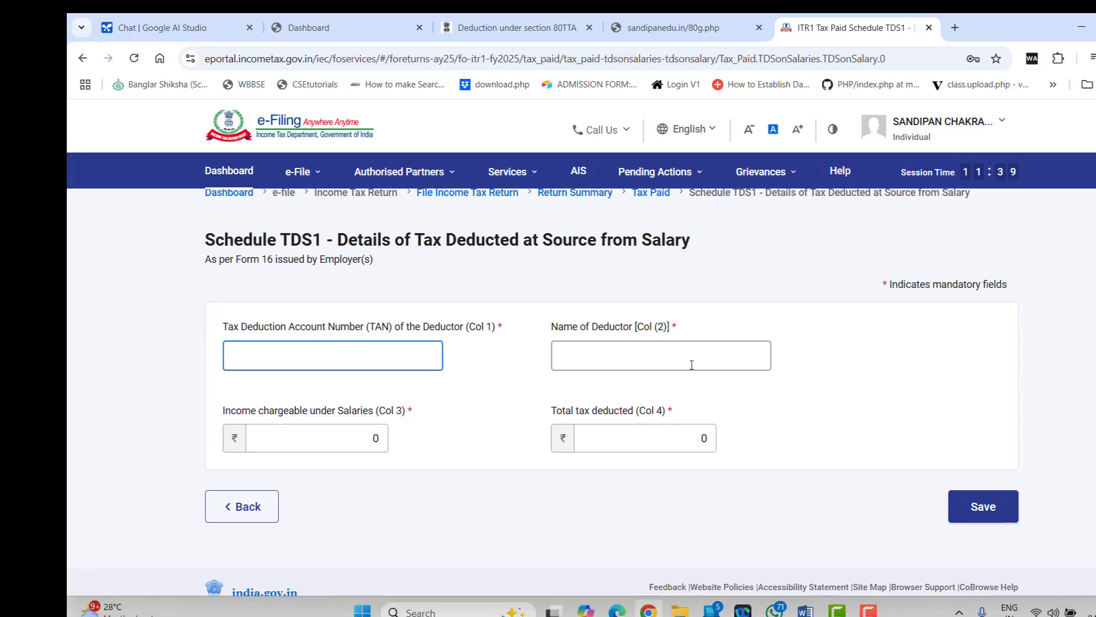
left_click(637, 348)
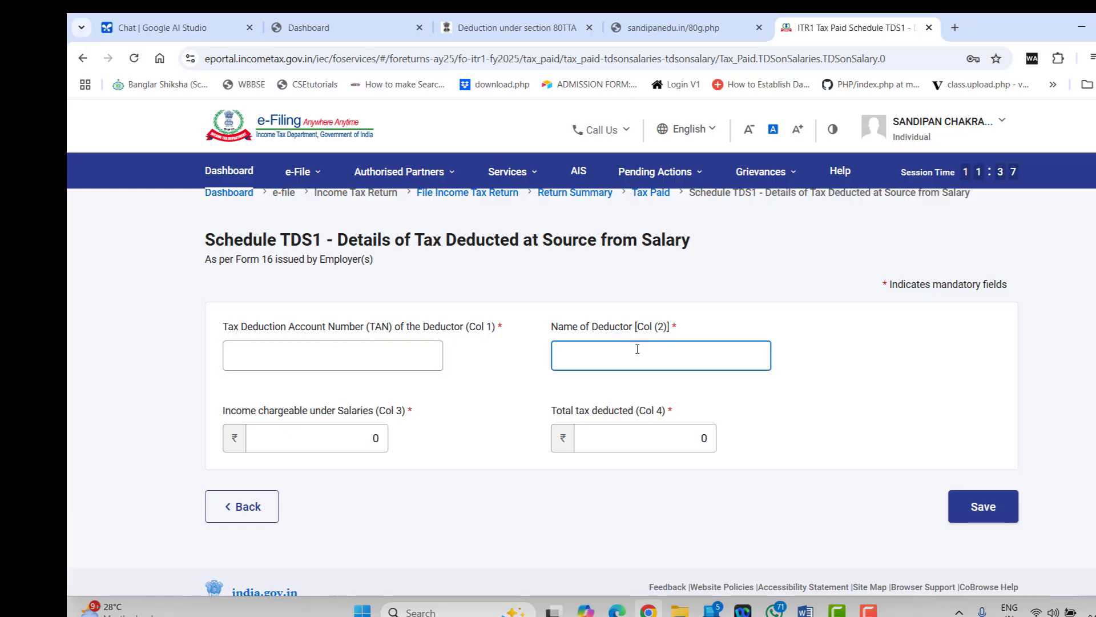
left_click(306, 441)
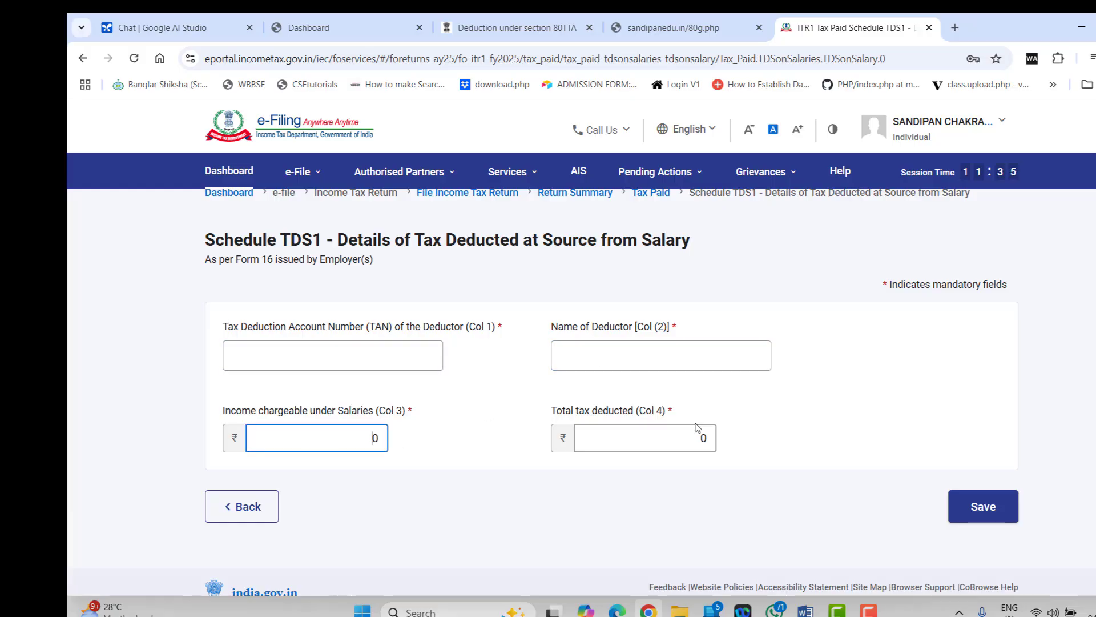
left_click(649, 444)
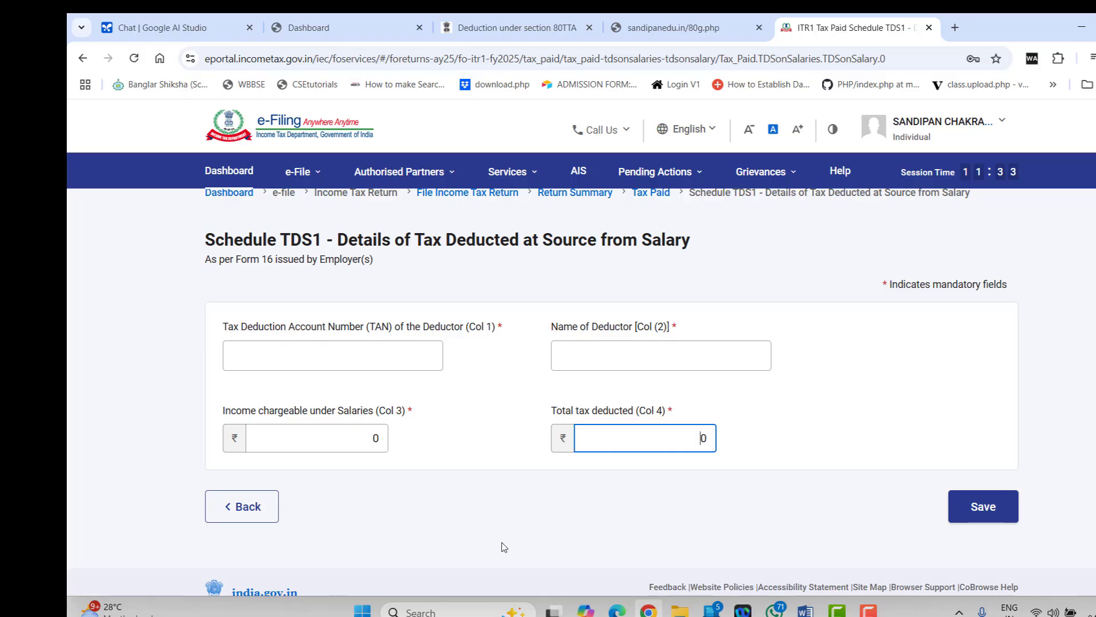
left_click(249, 511)
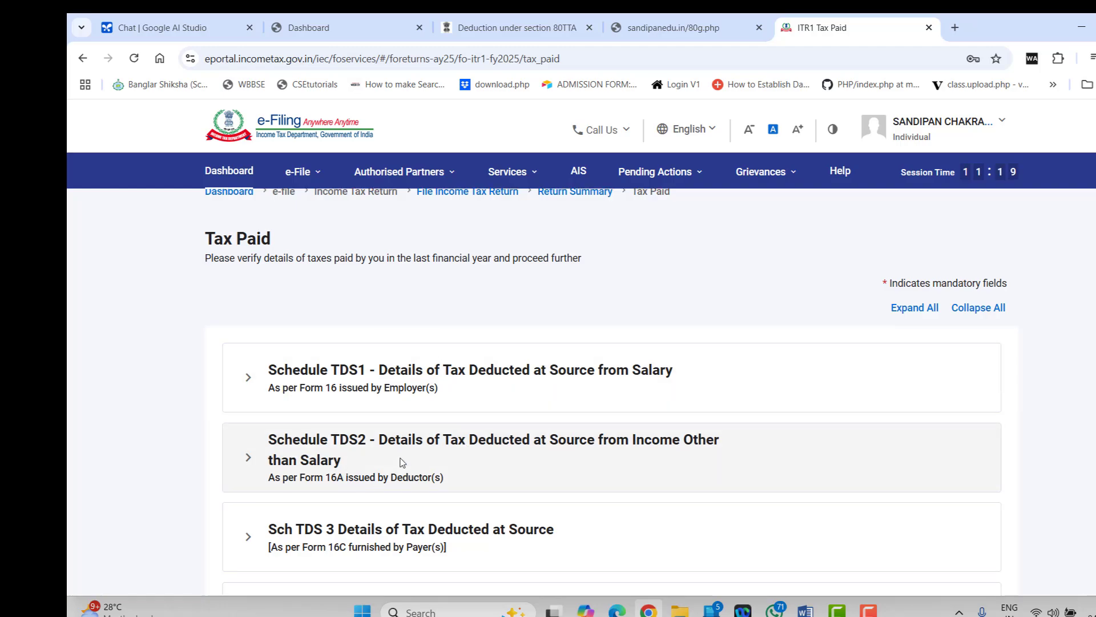
Inspect an advance tax payment entry without saving, then confirm Tax Paid at ₹0
scroll(399, 460, "down", 2)
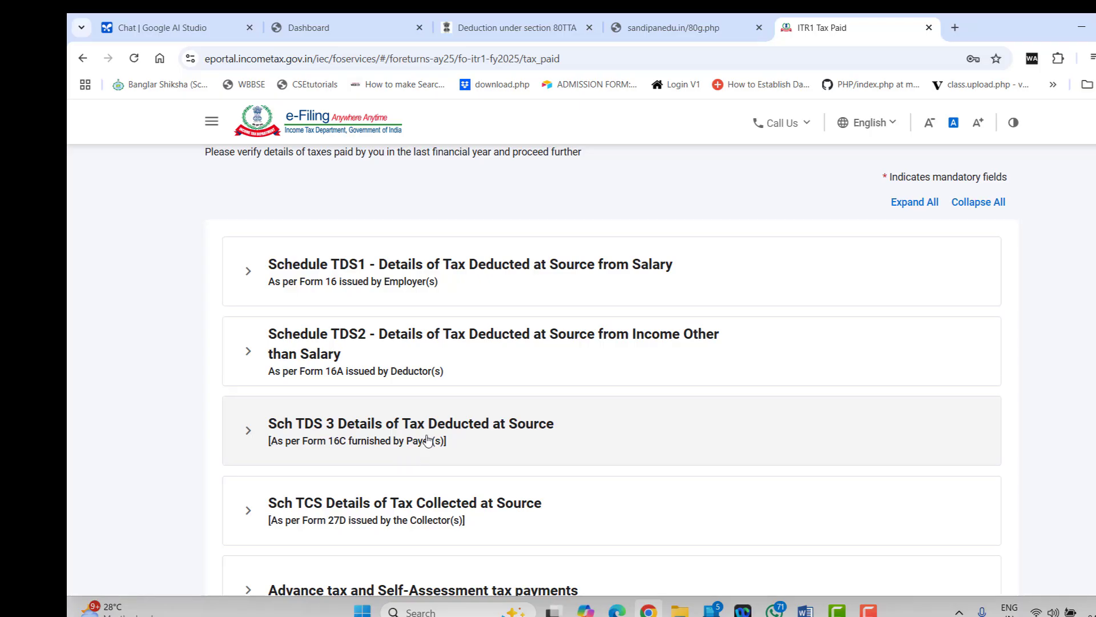
scroll(425, 448, "down", 3)
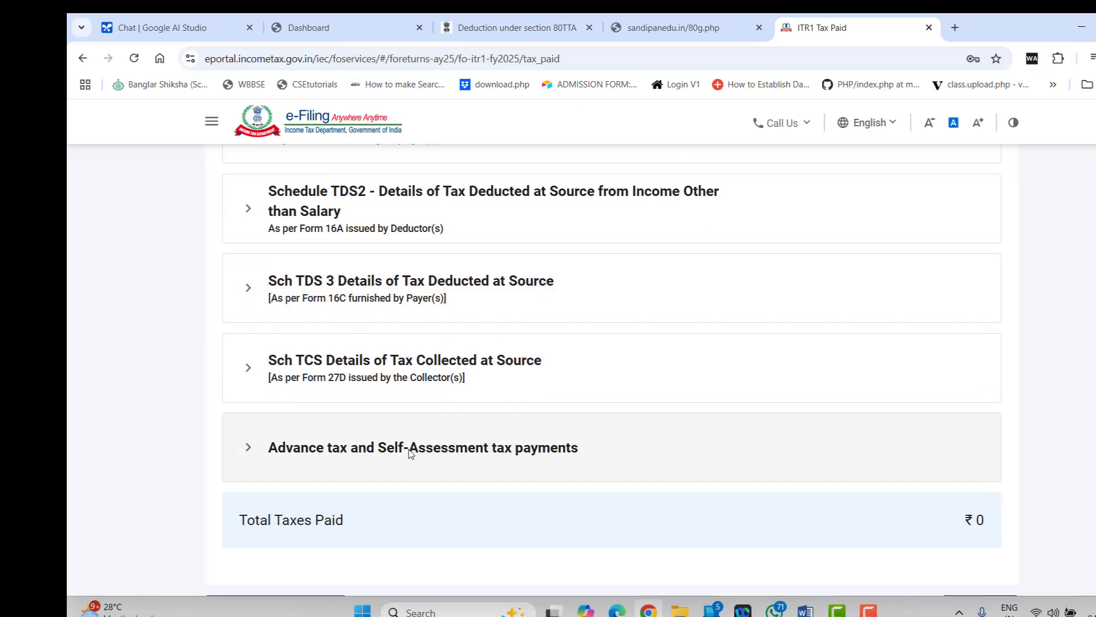
left_click(410, 454)
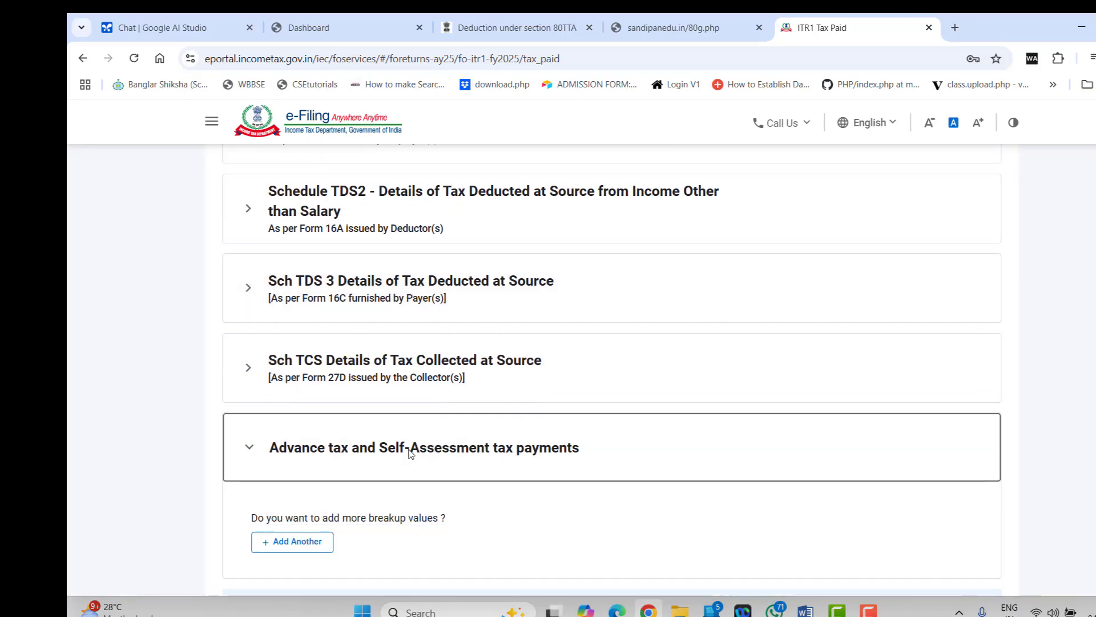
left_click(318, 548)
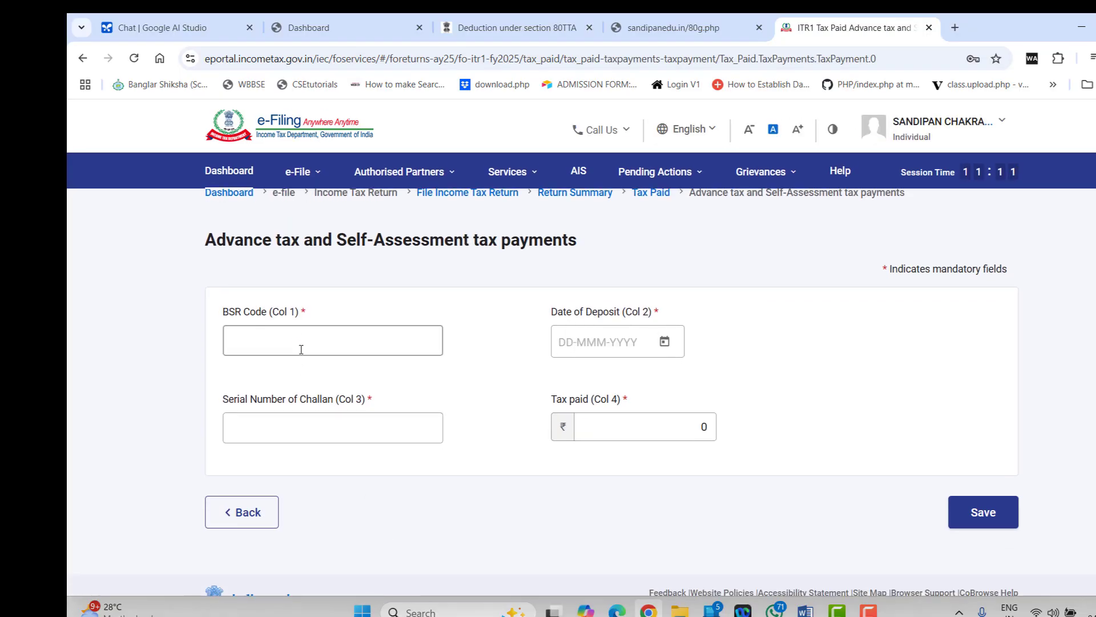
left_click(303, 426)
left_click(604, 426)
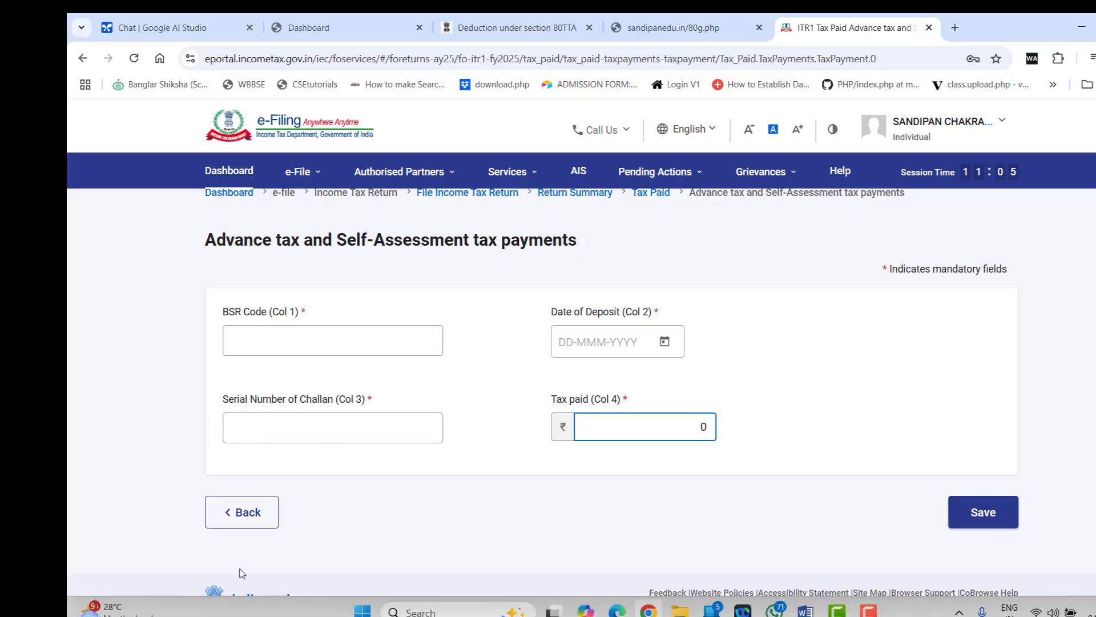
left_click(260, 510)
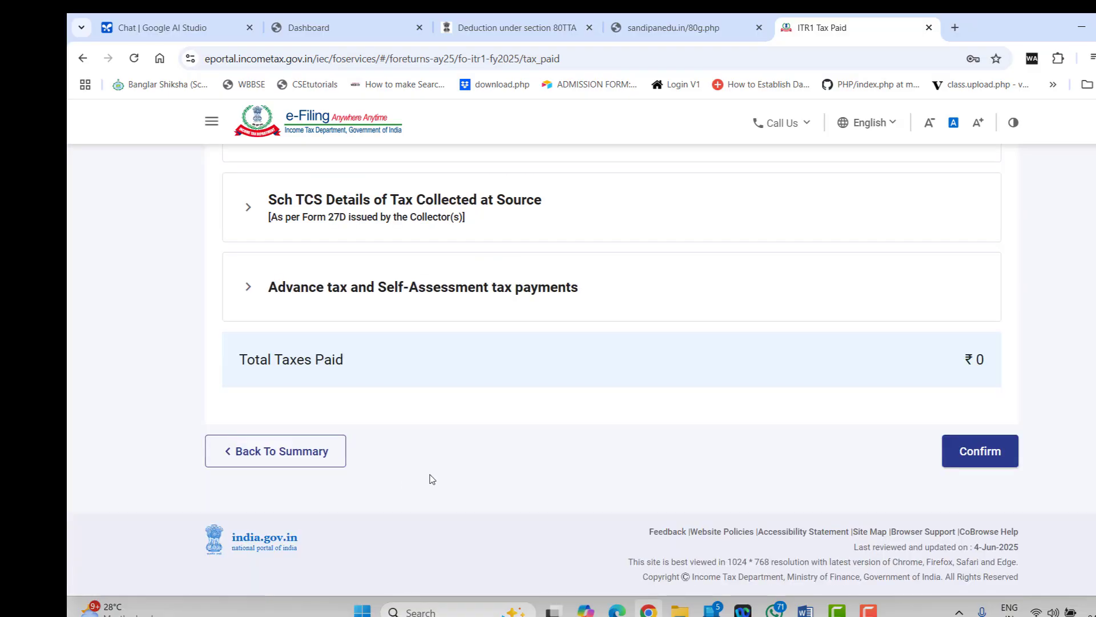
left_click(985, 470)
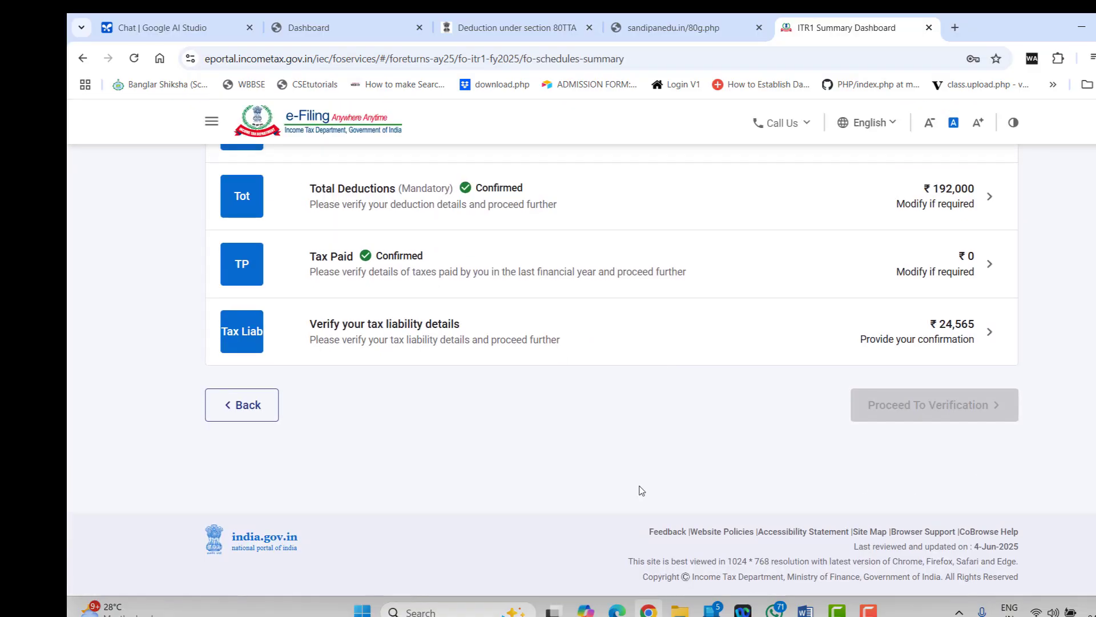
Open and confirm the tax liability details
left_click(764, 332)
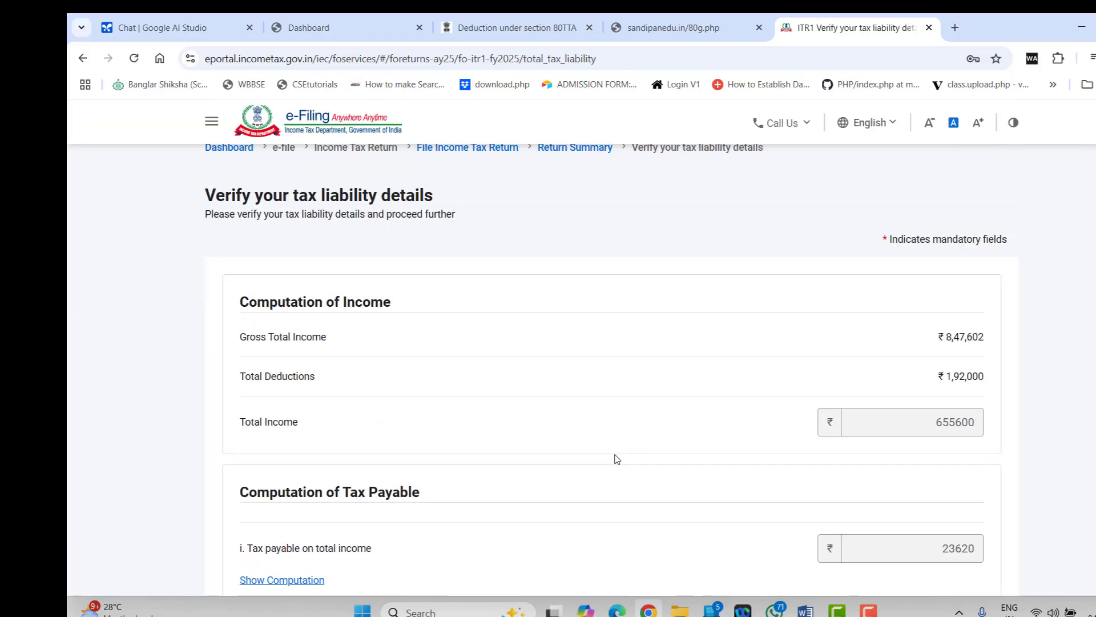
scroll(617, 459, "down", 15)
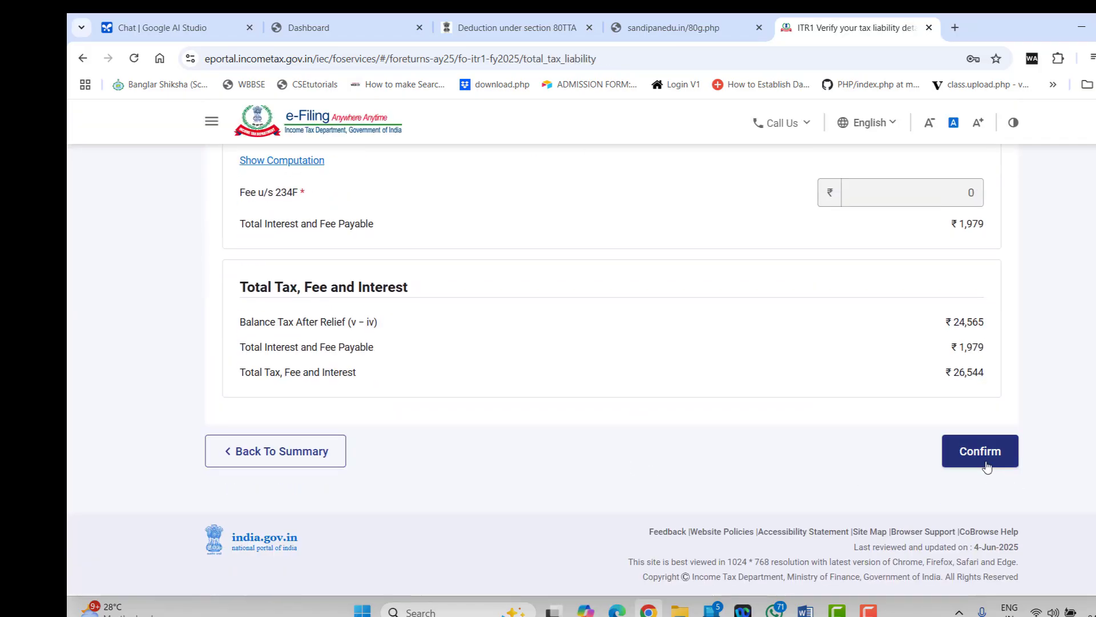
left_click(987, 468)
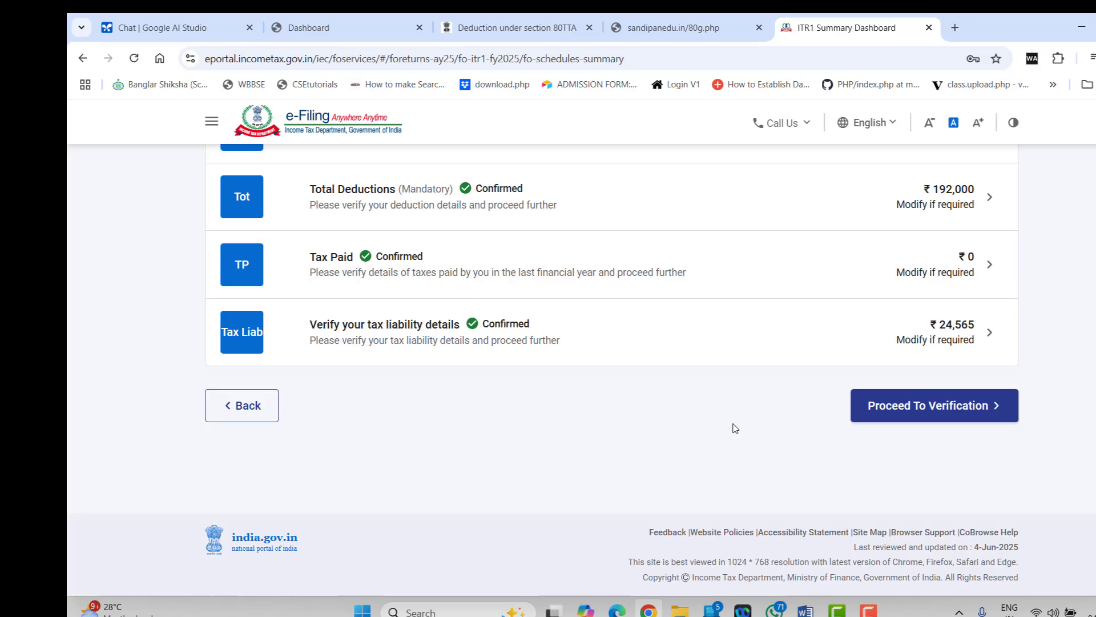
Proceed to verification and scroll the tax summary showing ₹26,540 payable
scroll(734, 428, "up", 3)
scroll(734, 428, "down", 4)
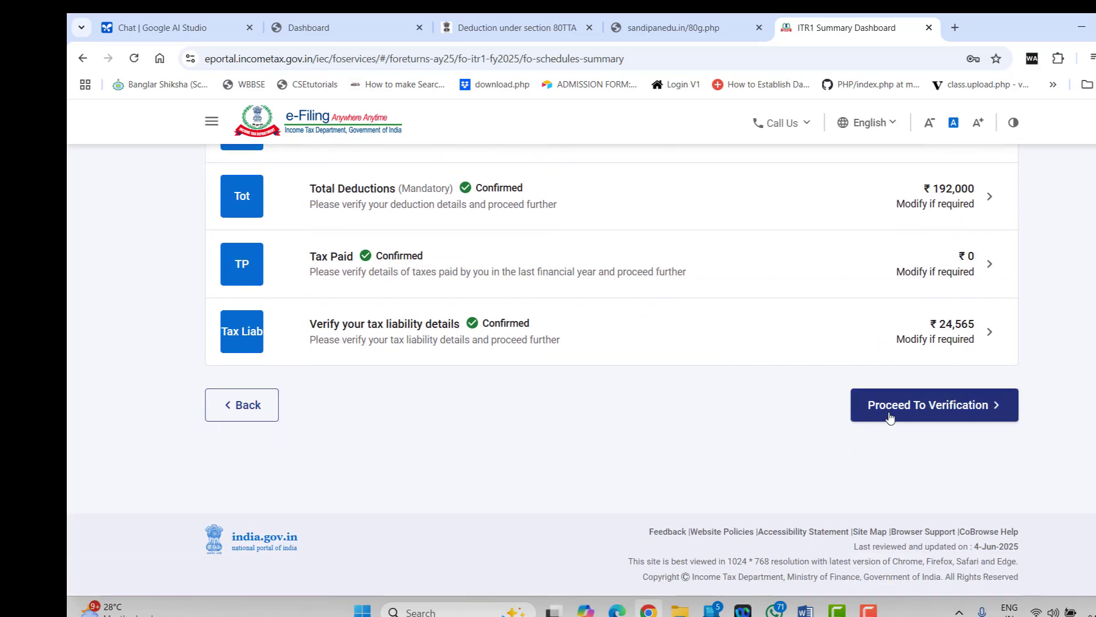
left_click(890, 417)
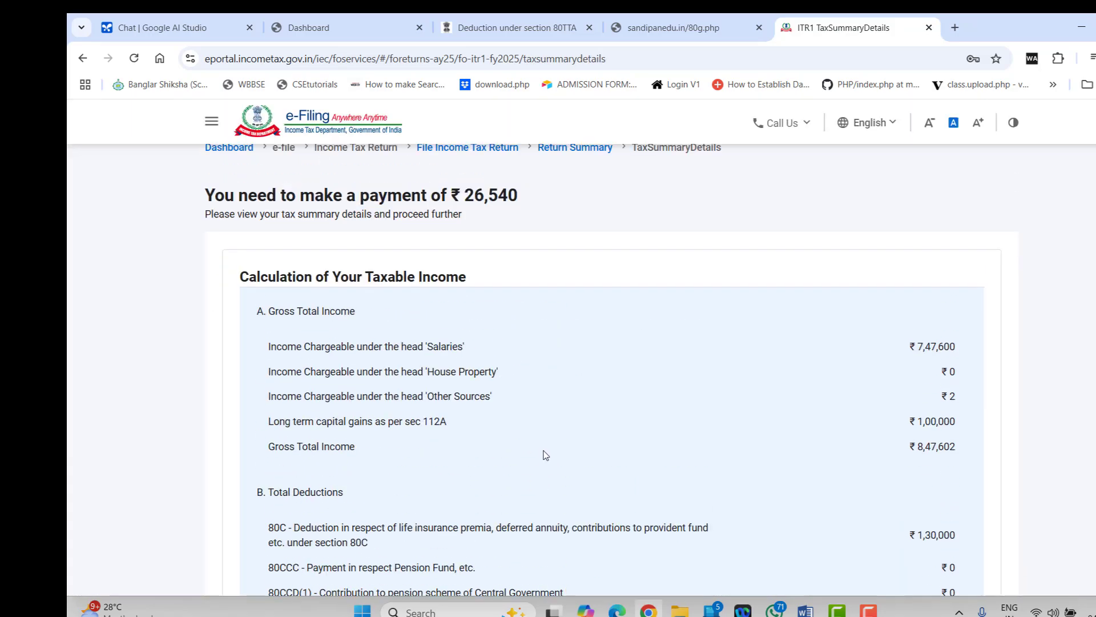
scroll(546, 455, "down", 20)
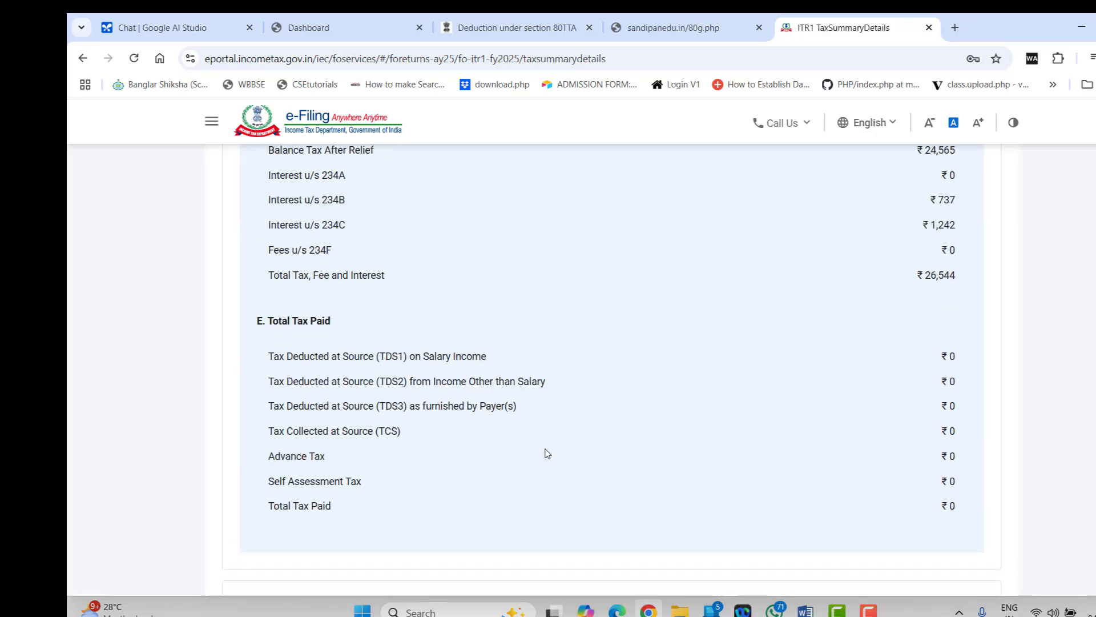
scroll(547, 453, "down", 5)
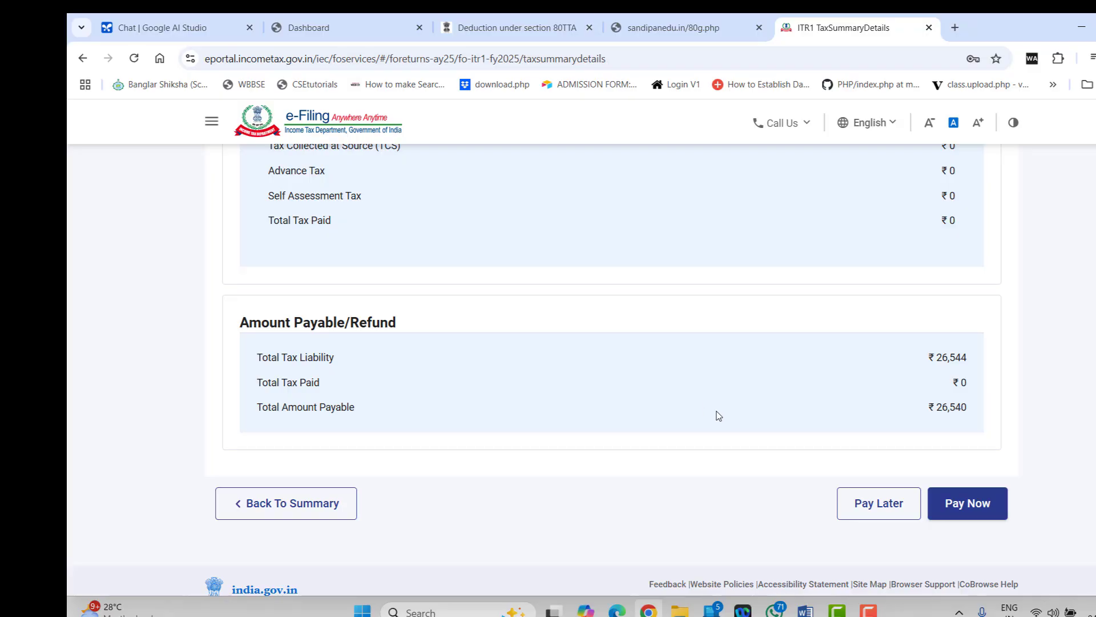
Choose to pay now and continue to e-Pay Tax for AY 2025-26 Self-Assessment Tax (300)
left_click(980, 506)
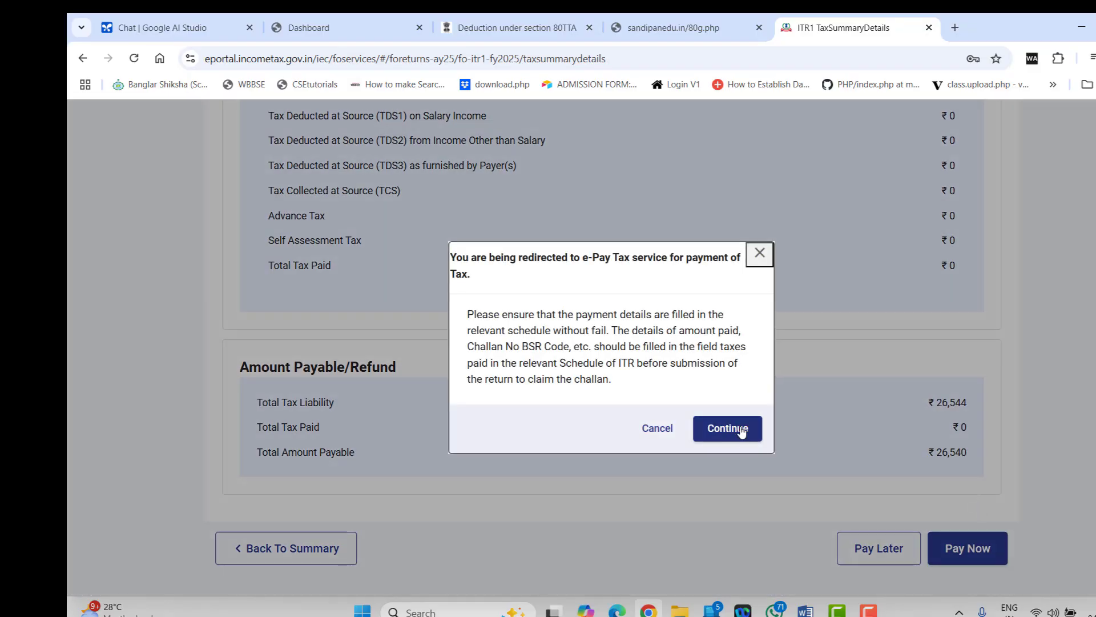
left_click(740, 432)
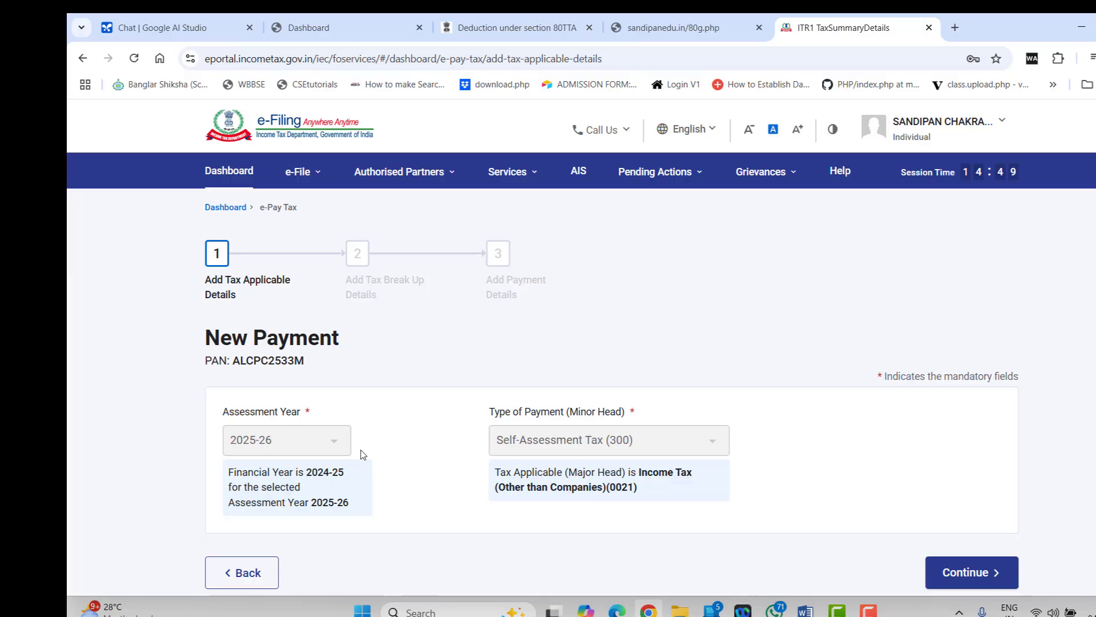
scroll(383, 484, "down", 2)
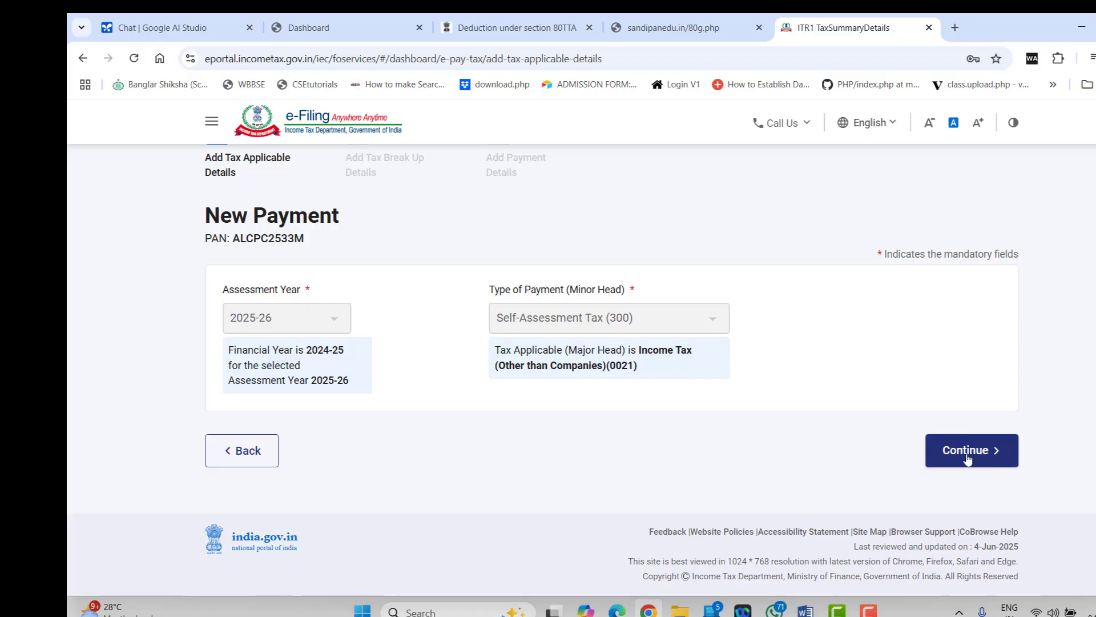
Change B1 salary under section 17(1) to 600000, save, and reconfirm Gross Total Income at ₹6,47,602
left_click(270, 451)
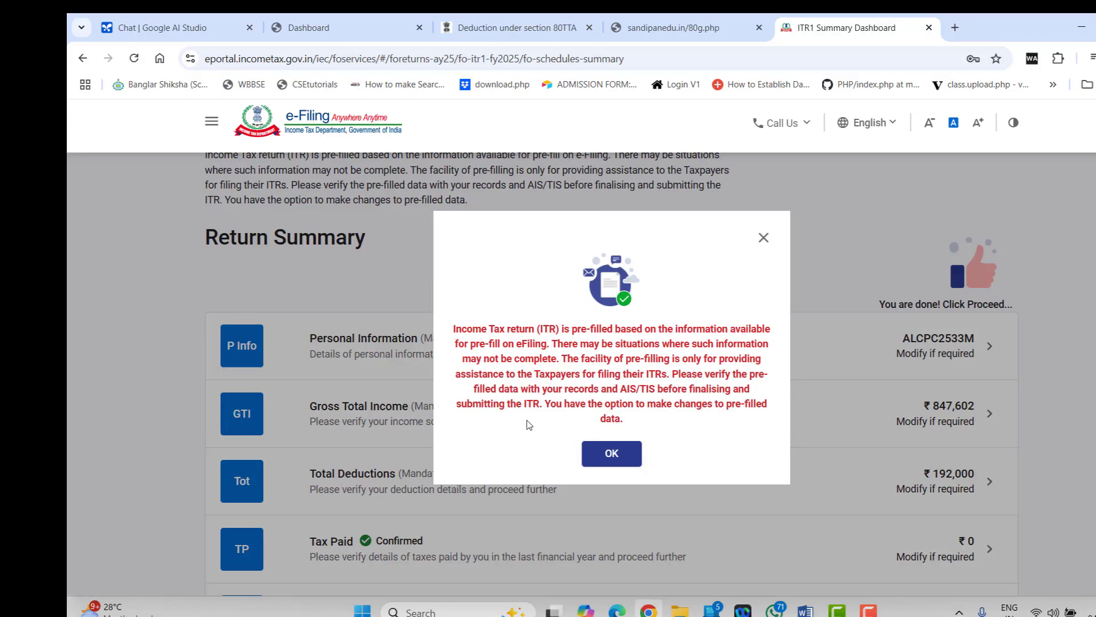
left_click(612, 453)
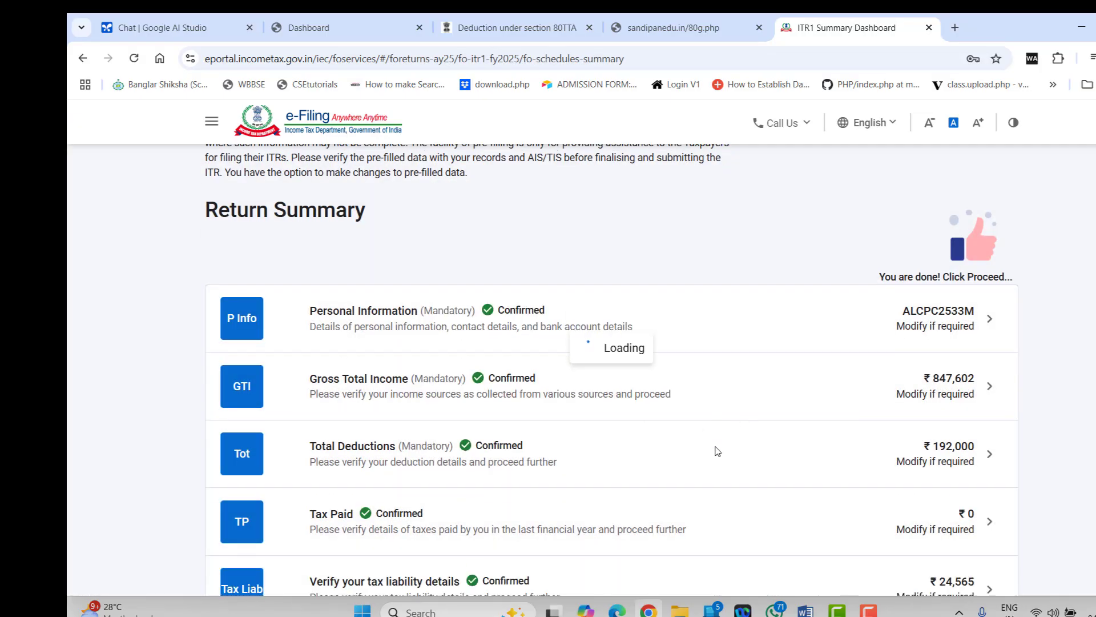
scroll(718, 451, "down", 2)
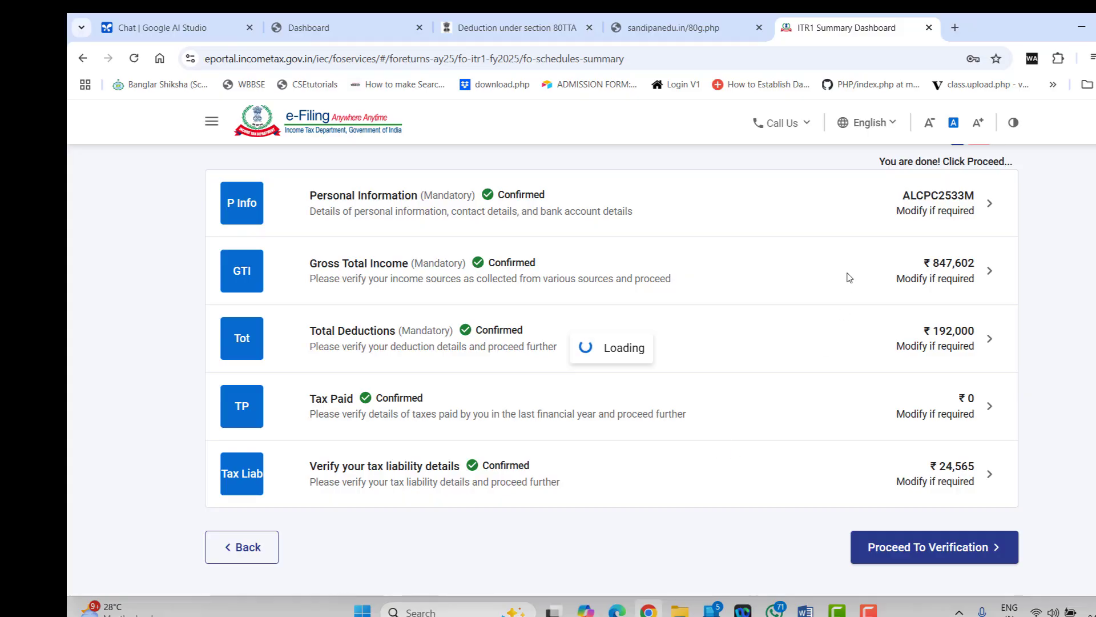
left_click(800, 270)
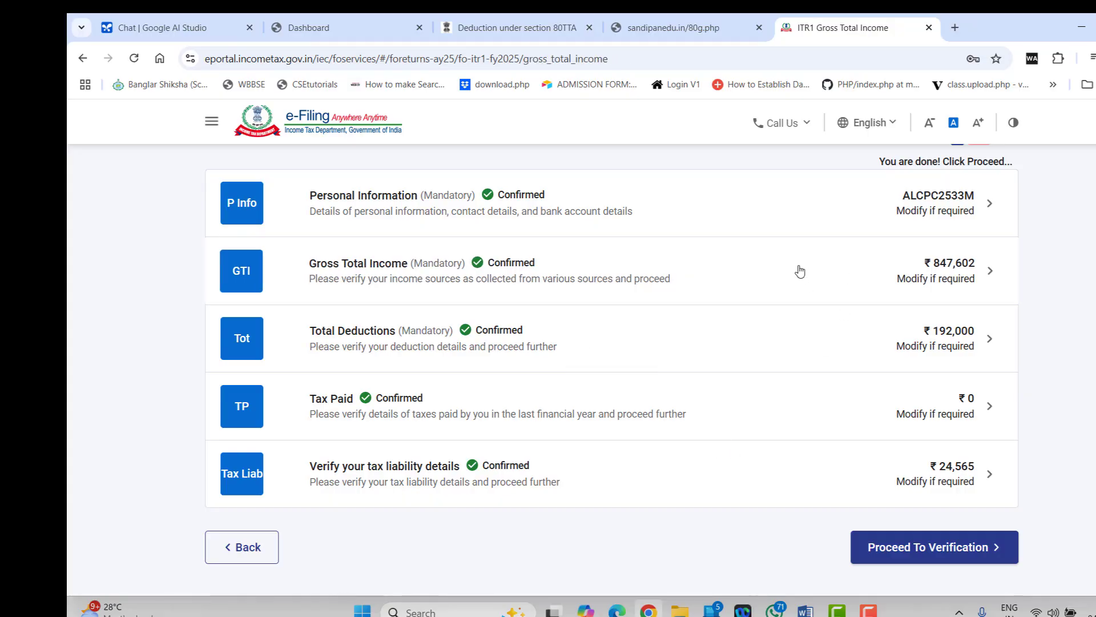
left_click(887, 330)
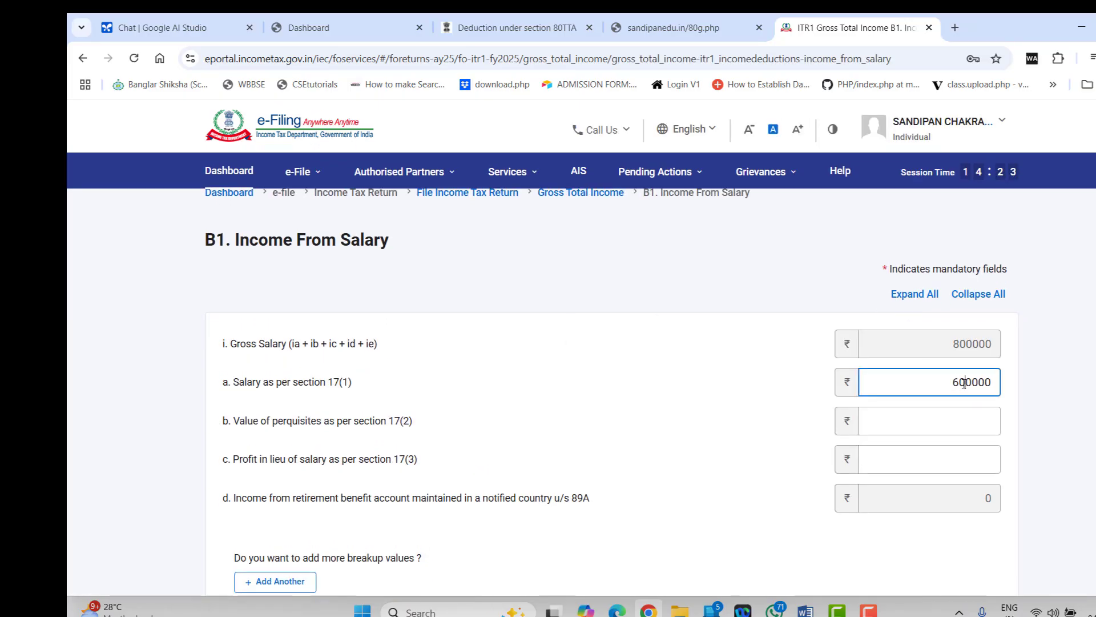
scroll(763, 479, "down", 10)
left_click(1003, 458)
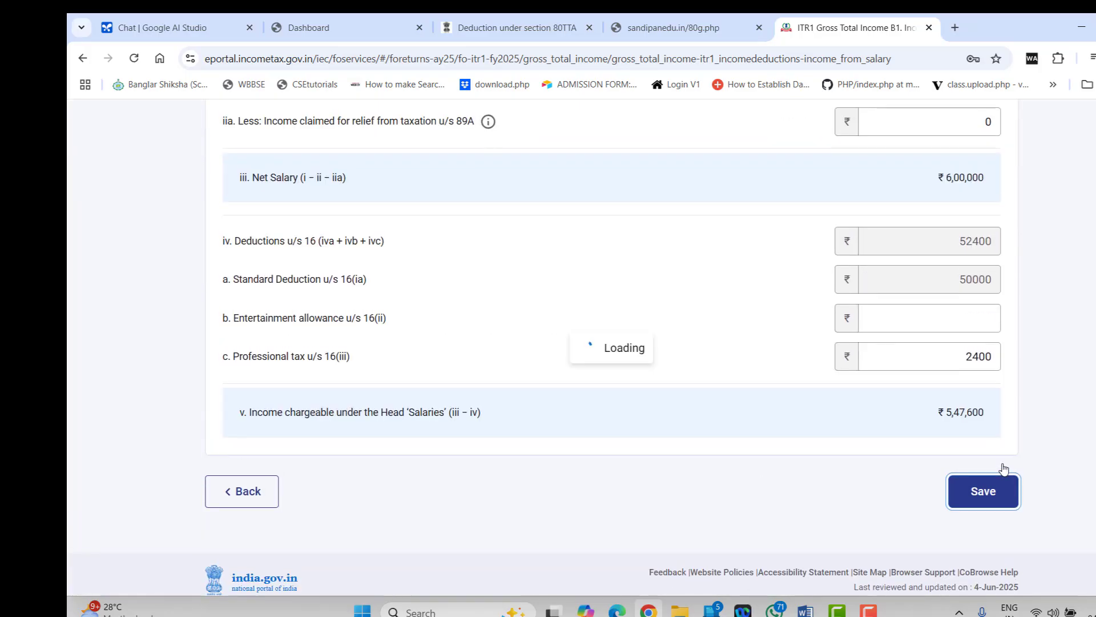
scroll(574, 468, "down", 16)
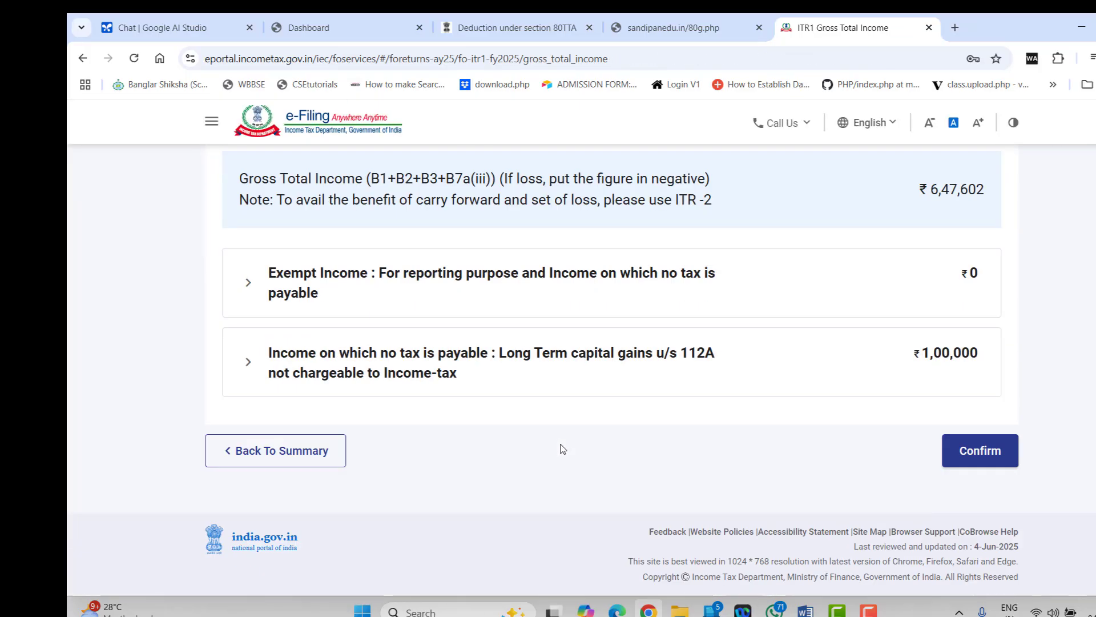
left_click(980, 451)
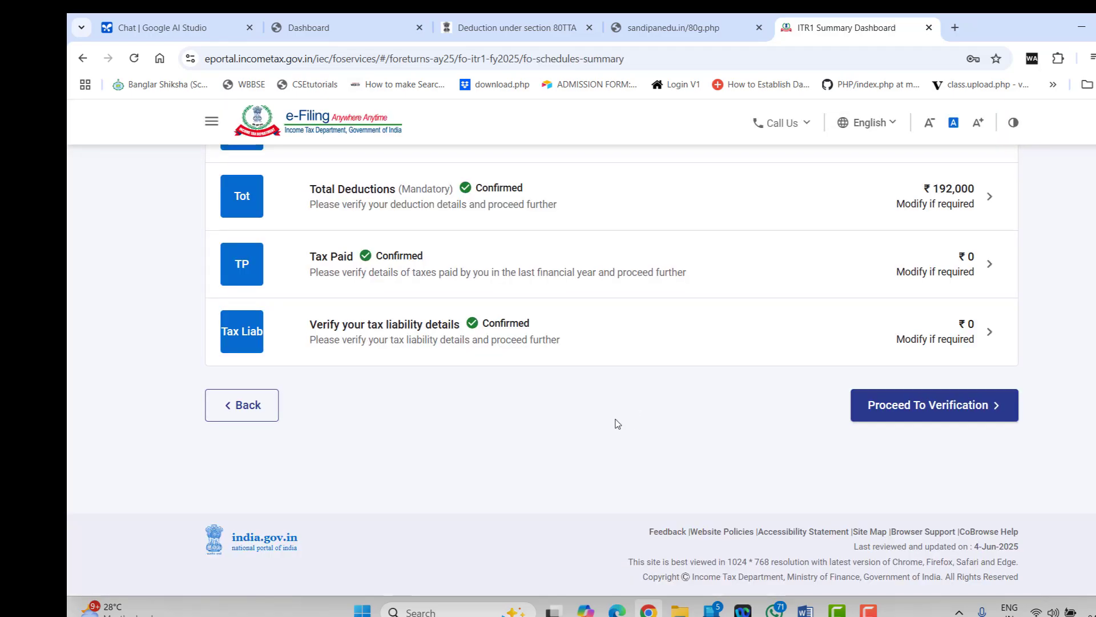
Proceed to verification, open Preview and Submit Your Return, and tick the verification declaration
left_click(912, 411)
scroll(605, 394, "down", 15)
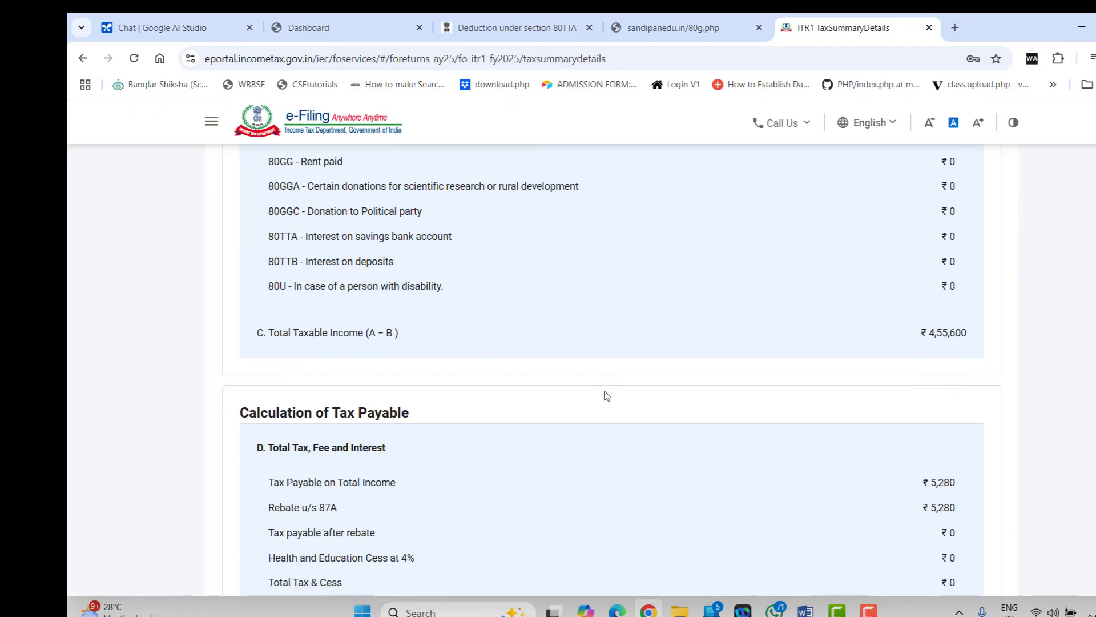
scroll(747, 405, "down", 5)
left_click(906, 448)
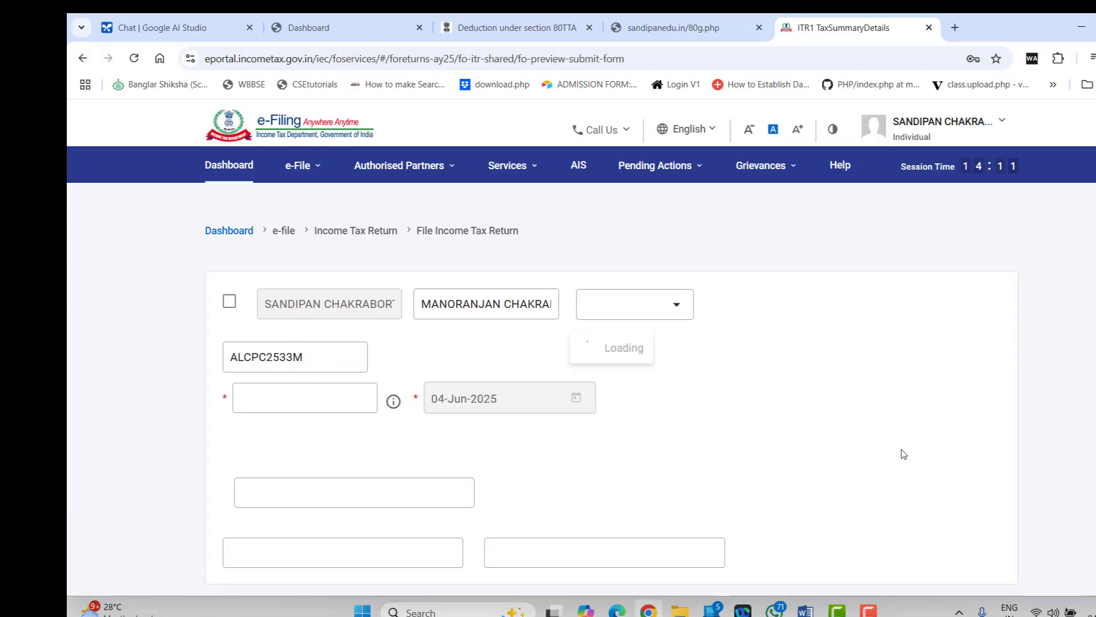
left_click(229, 336)
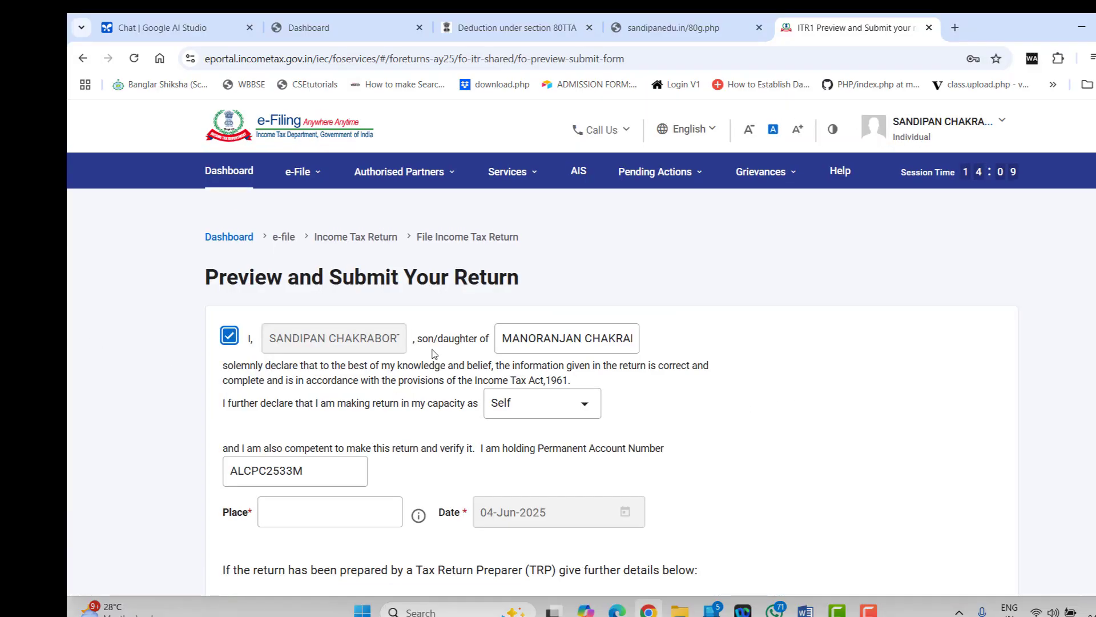
Attempt validation with the Place field still empty, then focus the Place field
scroll(739, 446, "down", 4)
left_click(281, 264)
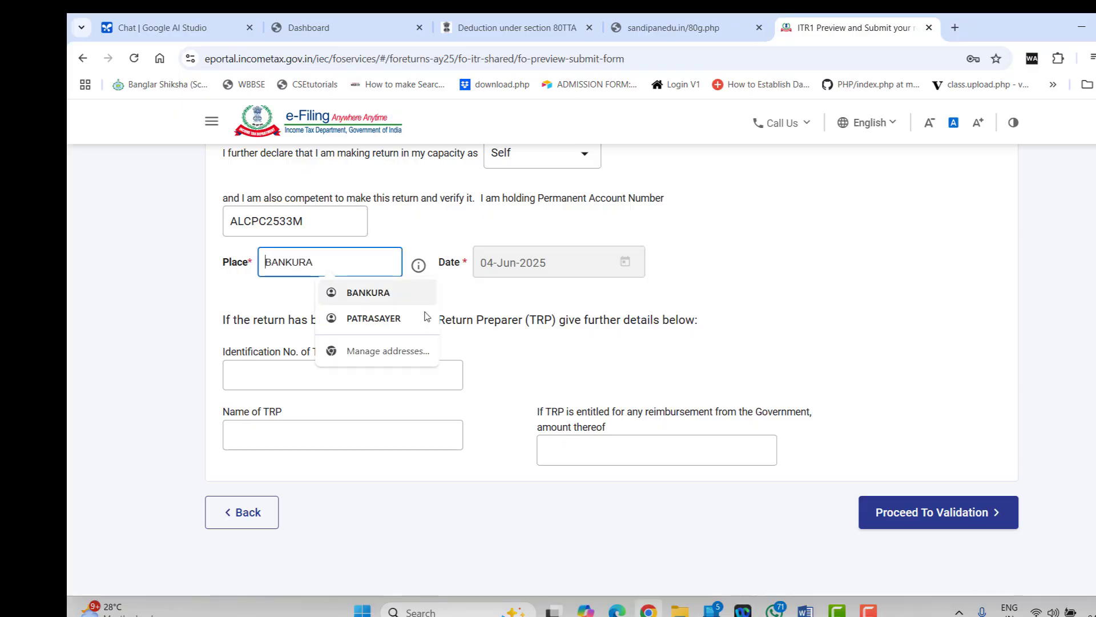
left_click(635, 364)
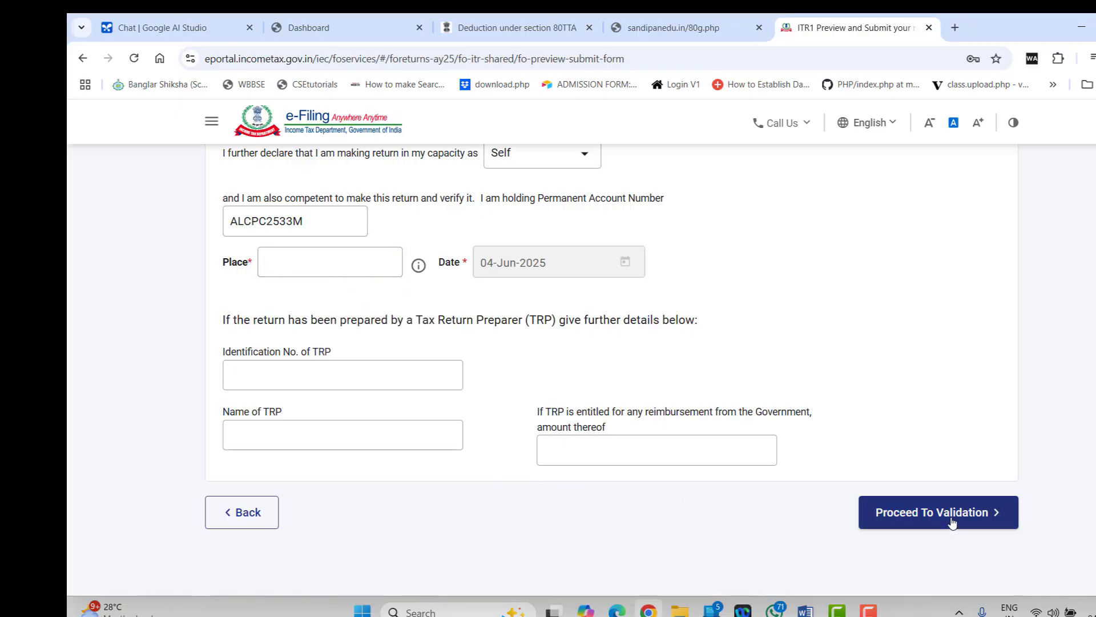
left_click(288, 225)
left_click(295, 250)
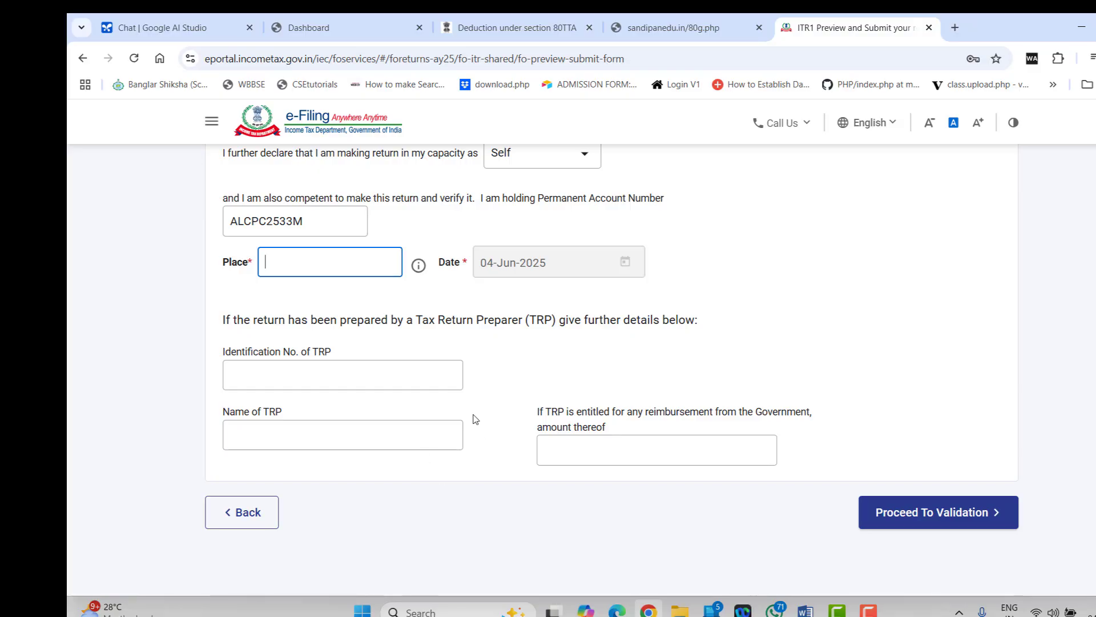
scroll(473, 419, "up", 2)
scroll(343, 434, "down", 4)
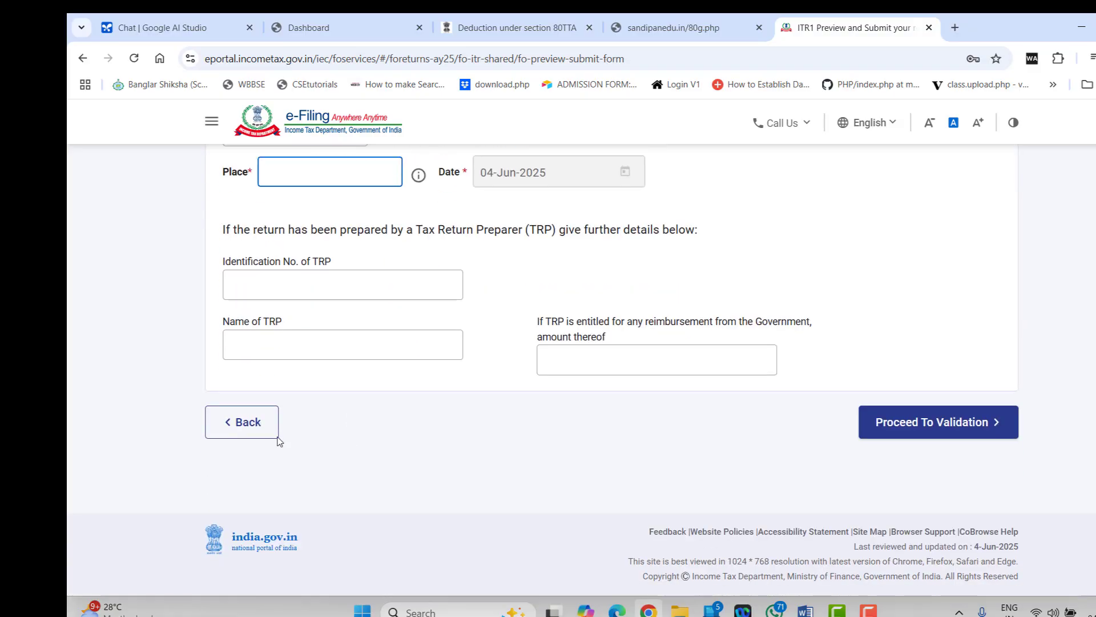
Review Tax Summary Details: ₹0 payable, with 80C ₹1,30,000, 80CCD(1B) ₹40,000 and 80D ₹22,000
left_click(240, 423)
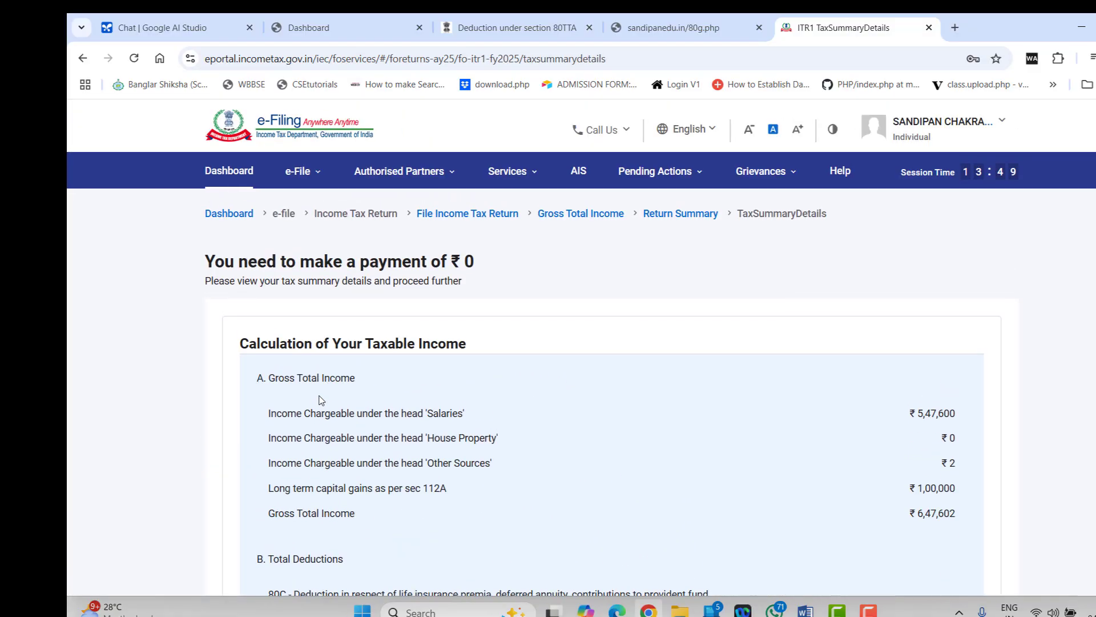
scroll(321, 399, "down", 3)
scroll(321, 400, "down", 10)
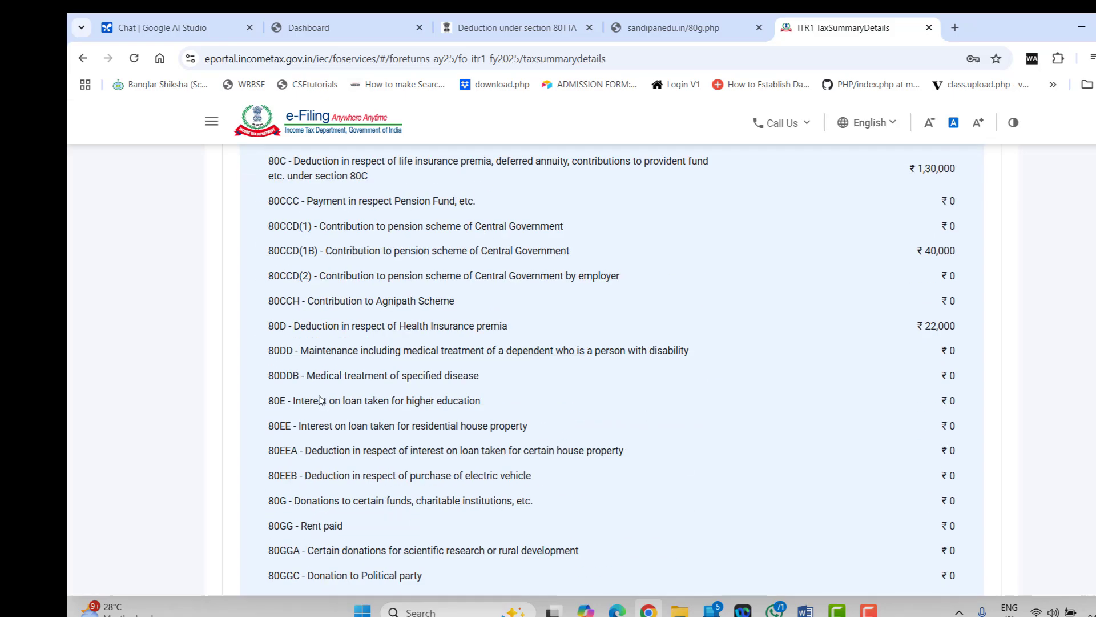
scroll(321, 400, "up", 6)
scroll(322, 399, "up", 1)
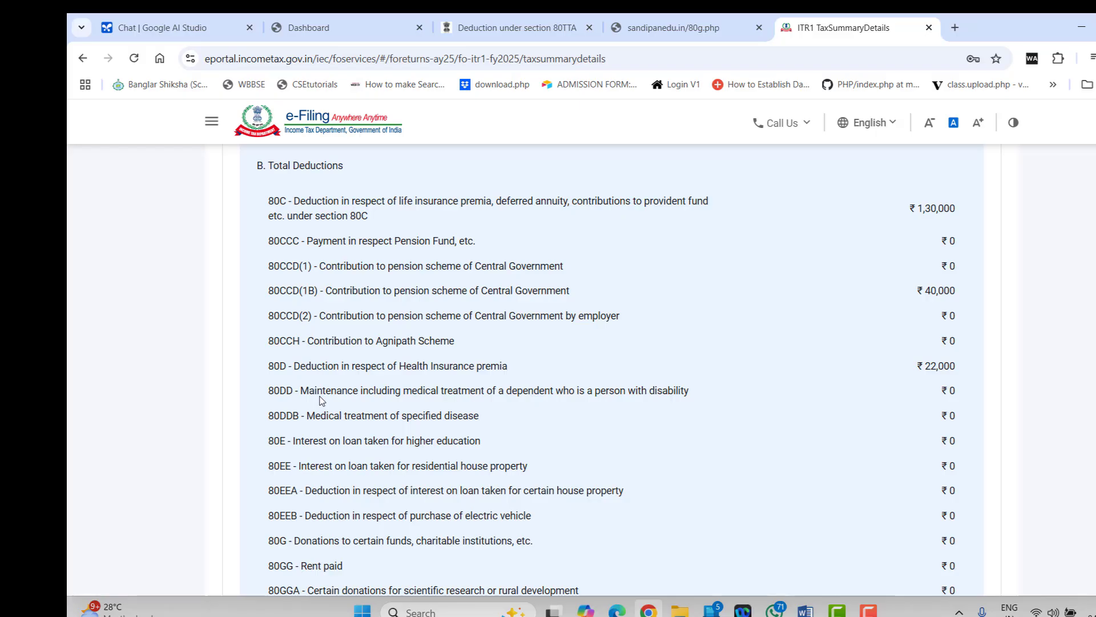
scroll(455, 361, "down", 15)
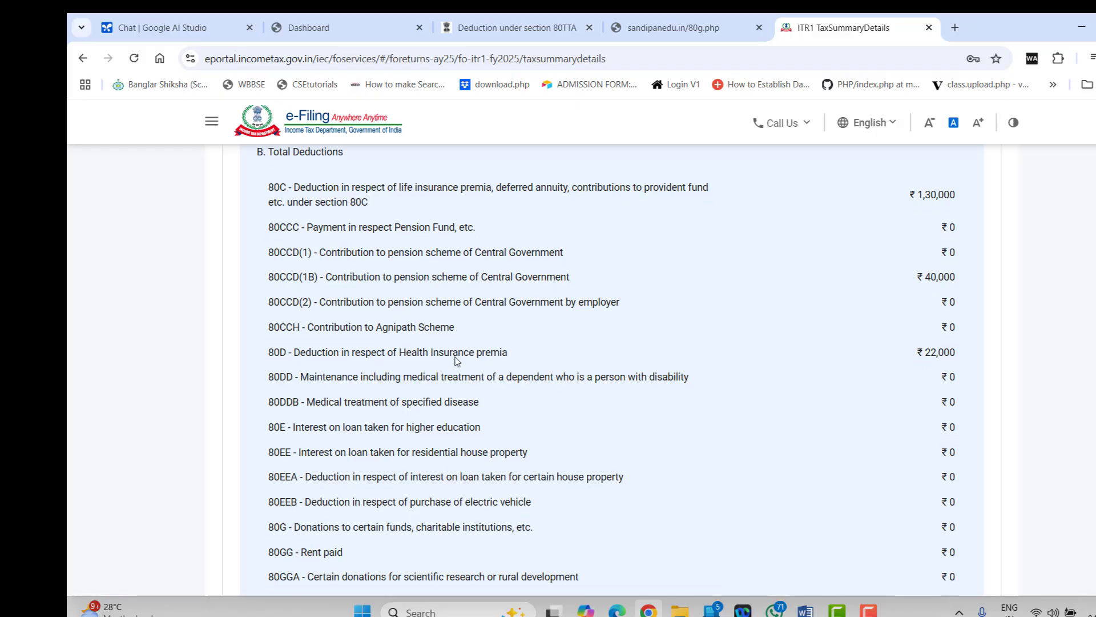